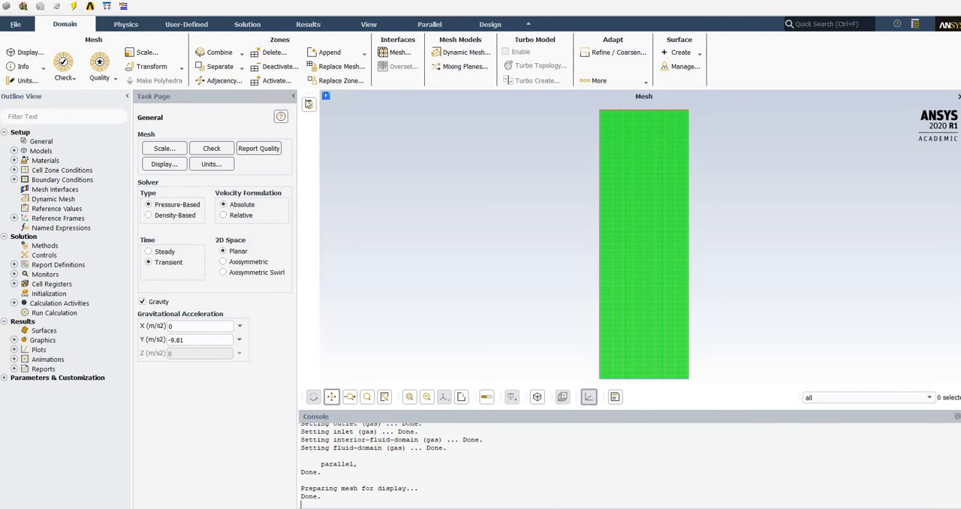
# Switch to the web browser and look over the image search results for porous zone.
pyautogui.moveTo(0, 69); pyautogui.dragTo(496, 114)
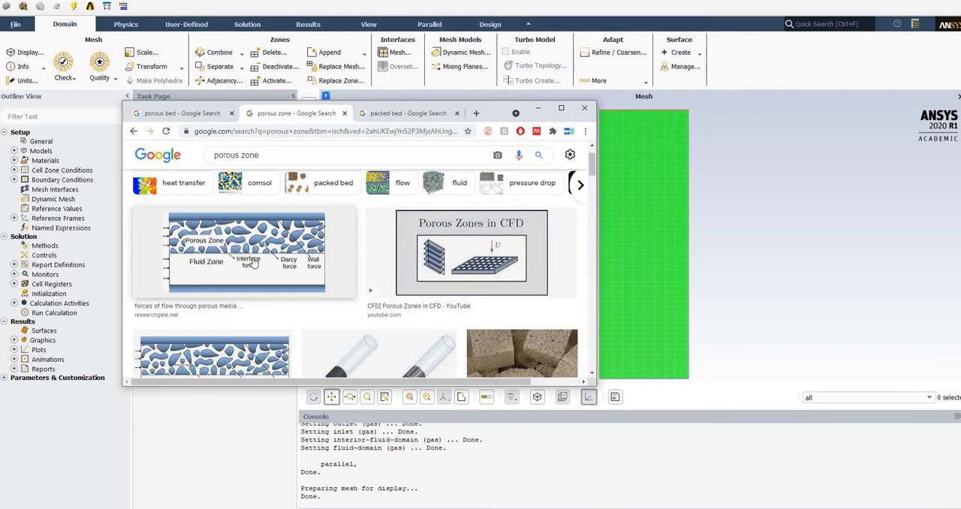
pyautogui.scroll(-1, 270, 225)
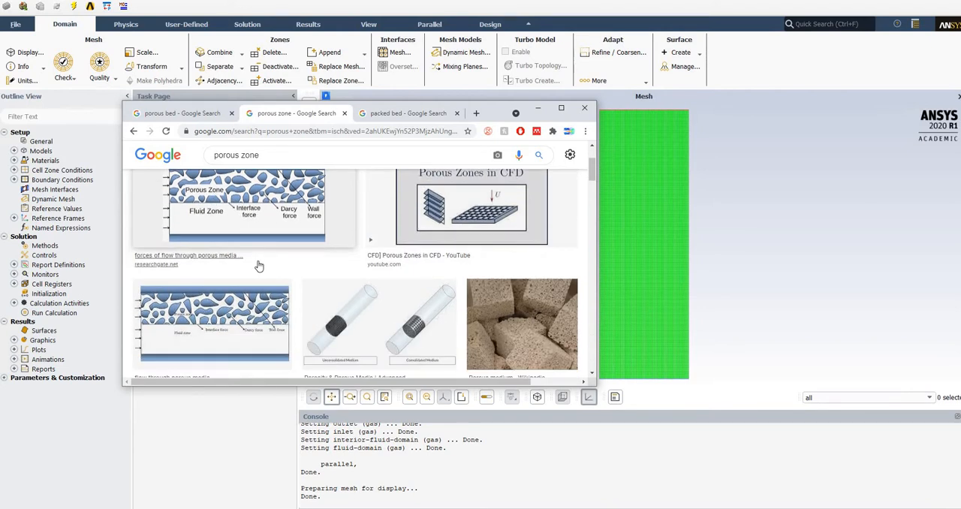
pyautogui.scroll(1, 259, 208)
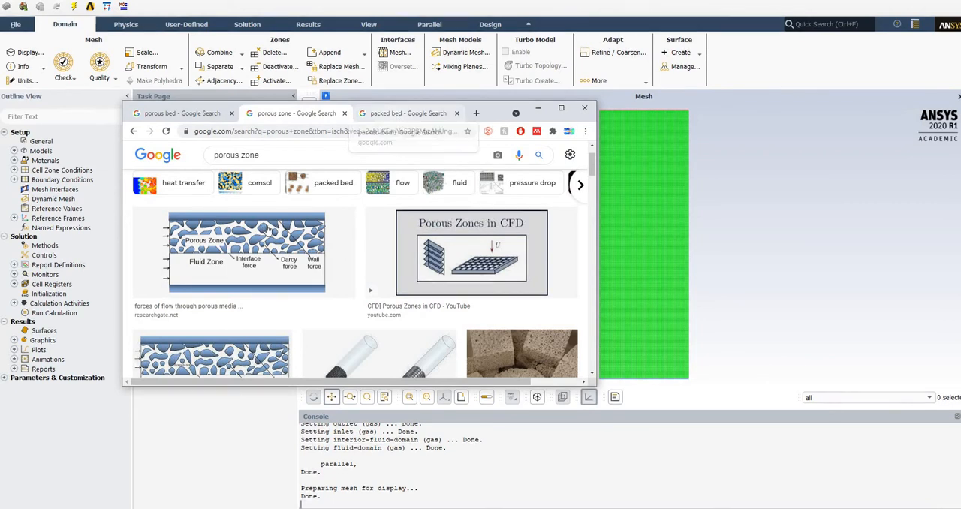
# Look through the packed bed image results, compare them with the porous zone results, and return to ANSYS Fluent.
pyautogui.click(388, 115)
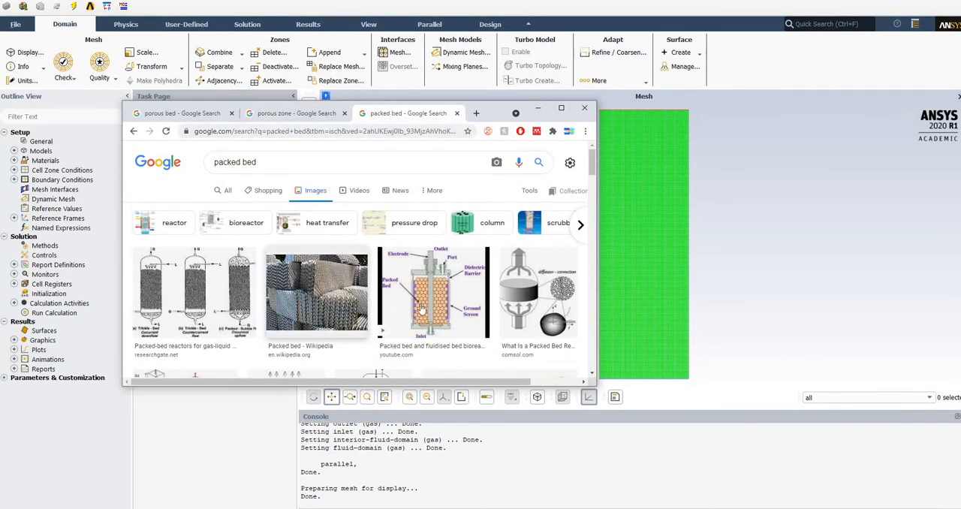
pyautogui.scroll(-1, 367, 311)
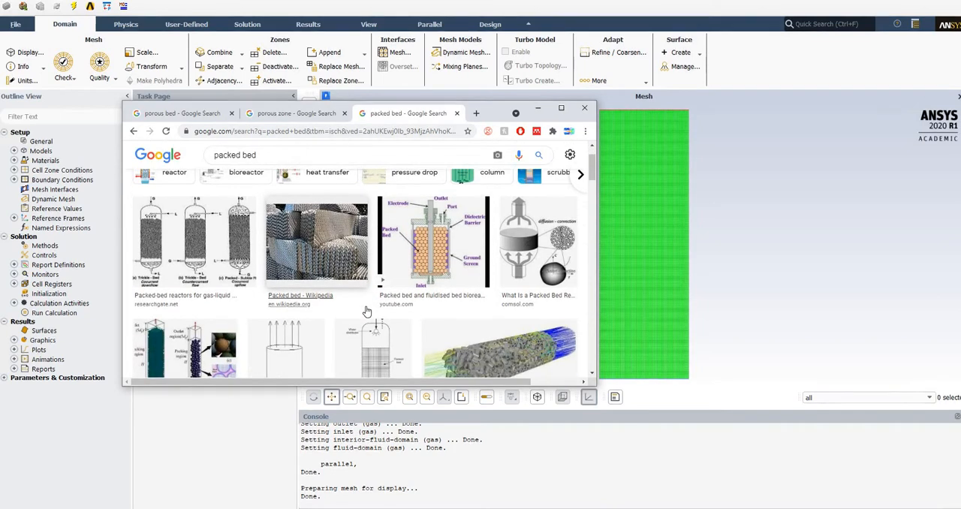
pyautogui.scroll(-1, 188, 311)
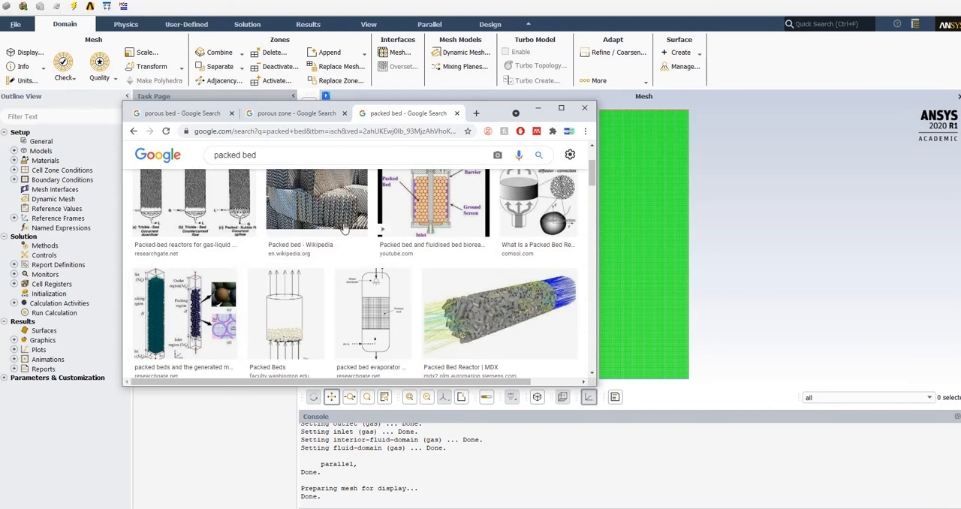
pyautogui.scroll(-2, 270, 314)
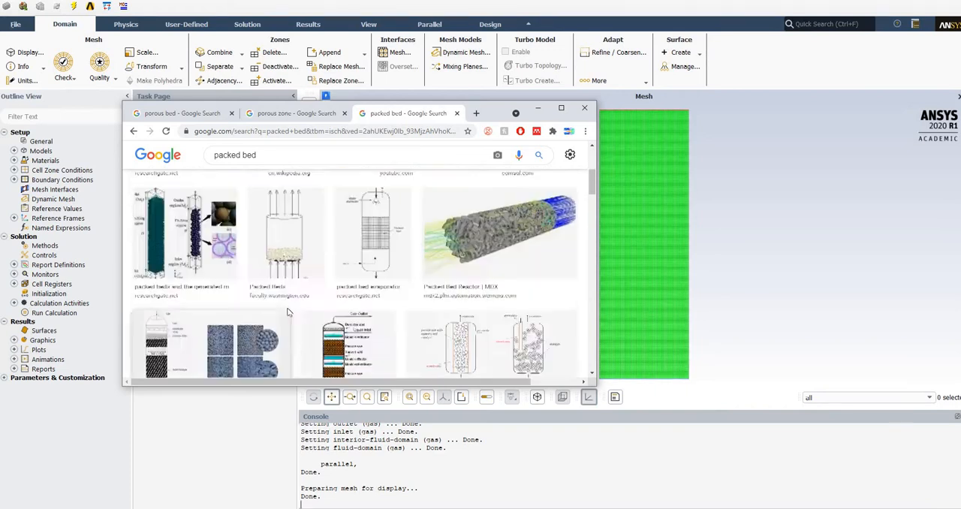
pyautogui.scroll(-3, 300, 301)
pyautogui.scroll(-3, 315, 294)
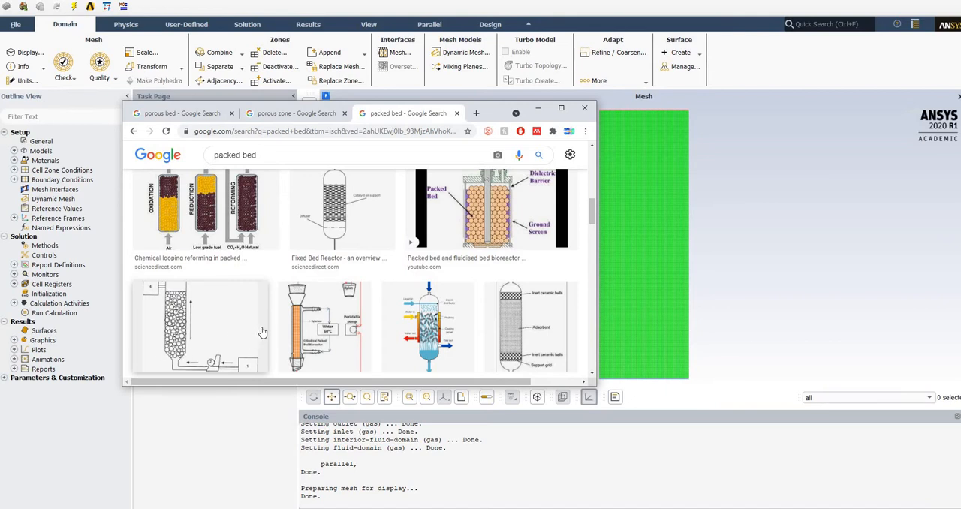
pyautogui.scroll(1, 236, 343)
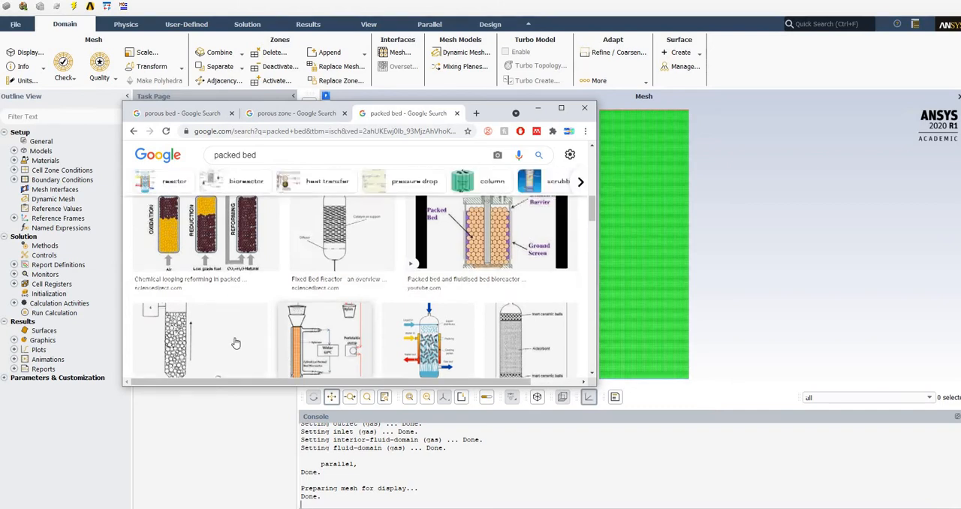
pyautogui.scroll(-2, 235, 343)
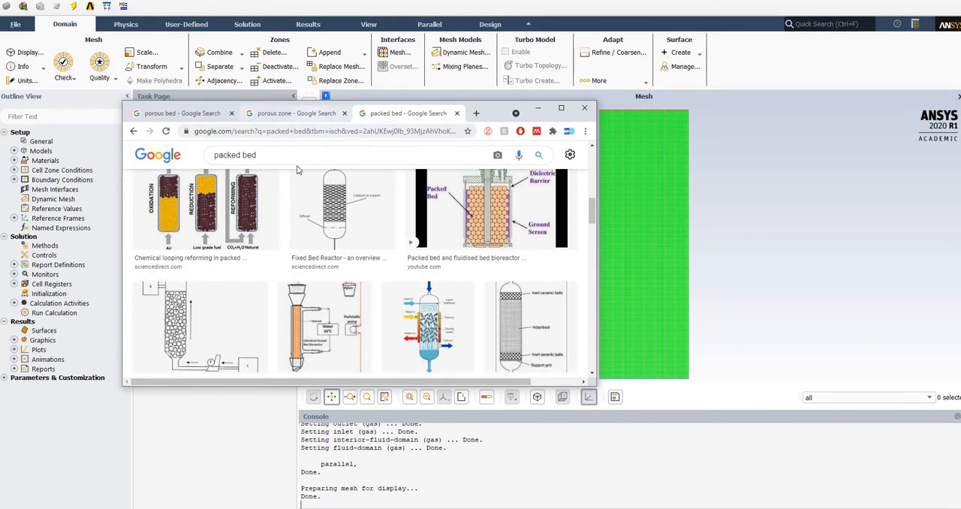
pyautogui.hotkey('ctrl', 'shift', 'Tab')
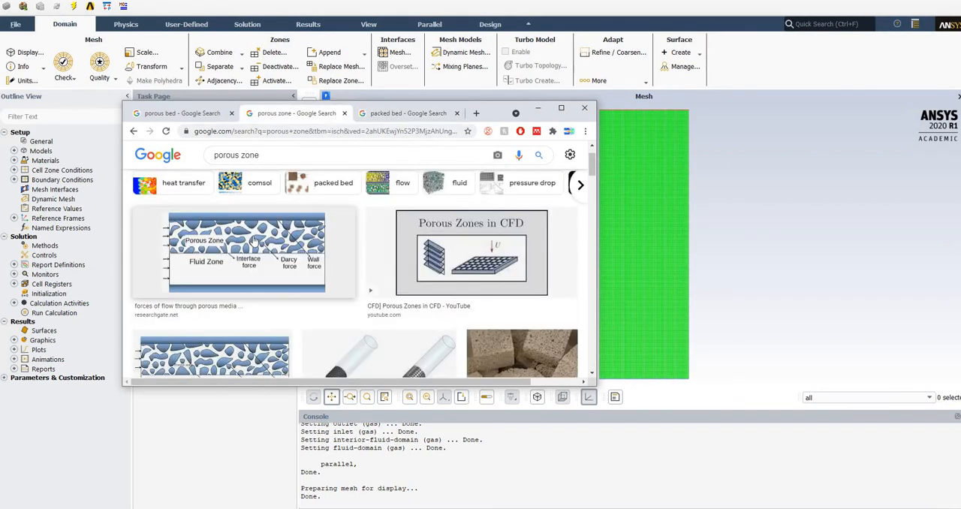
pyautogui.click(401, 115)
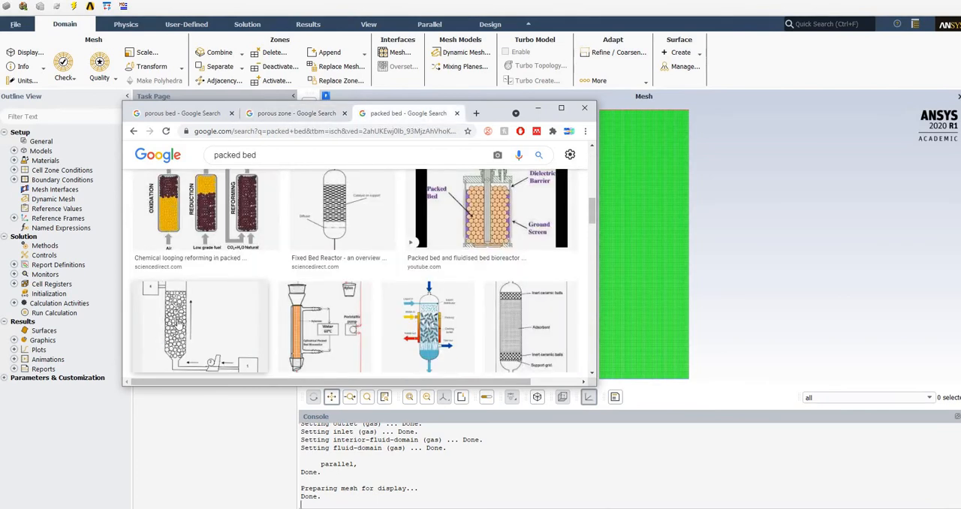
pyautogui.scroll(-6, 310, 308)
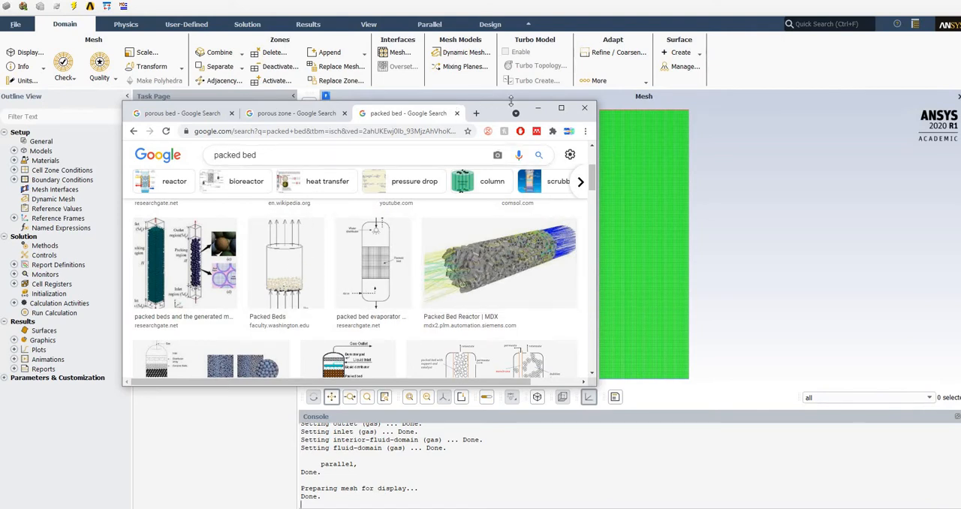
pyautogui.click(538, 108)
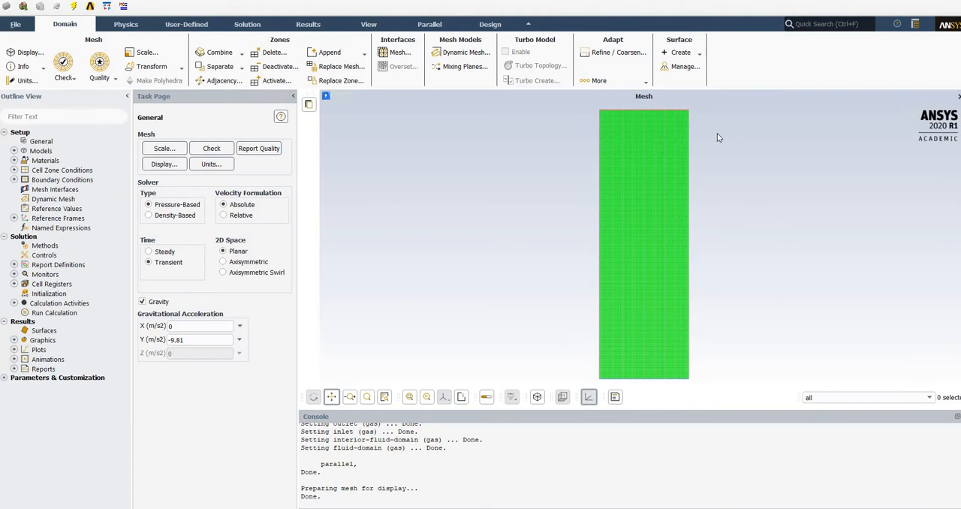
# Run the mesh check and examine the reported domain extents and volume statistics.
pyautogui.click(203, 149)
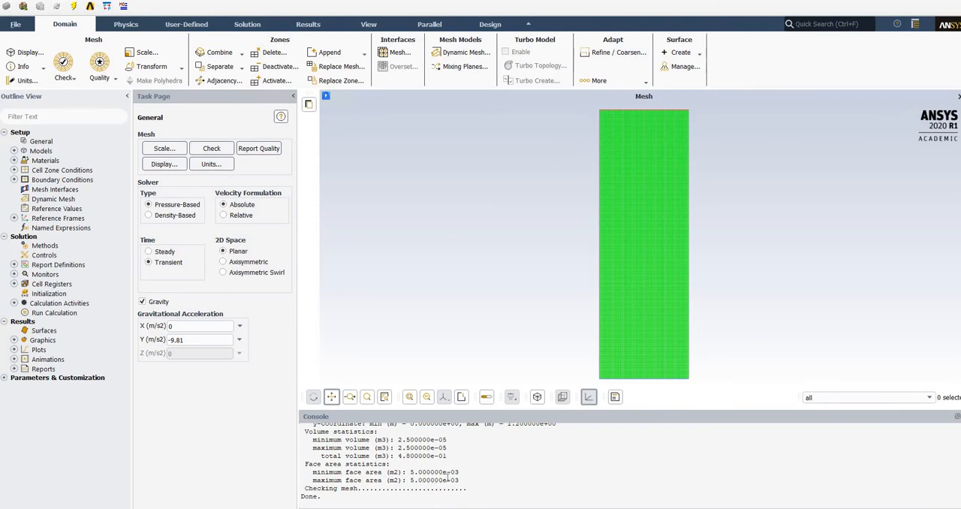
pyautogui.scroll(2, 443, 473)
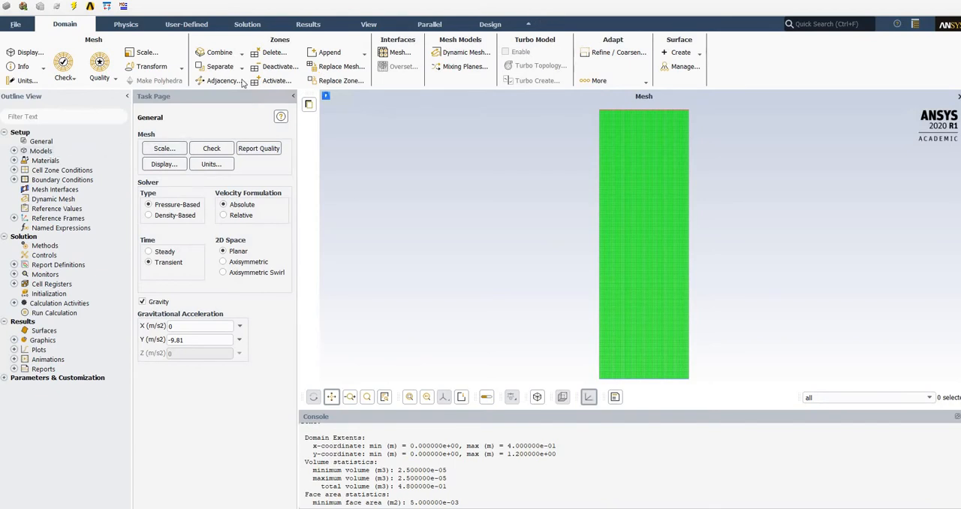
# Open the Multiphase model settings and review the model type, Eulerian parameters and volume fraction formulation.
pyautogui.doubleClick(42, 150)
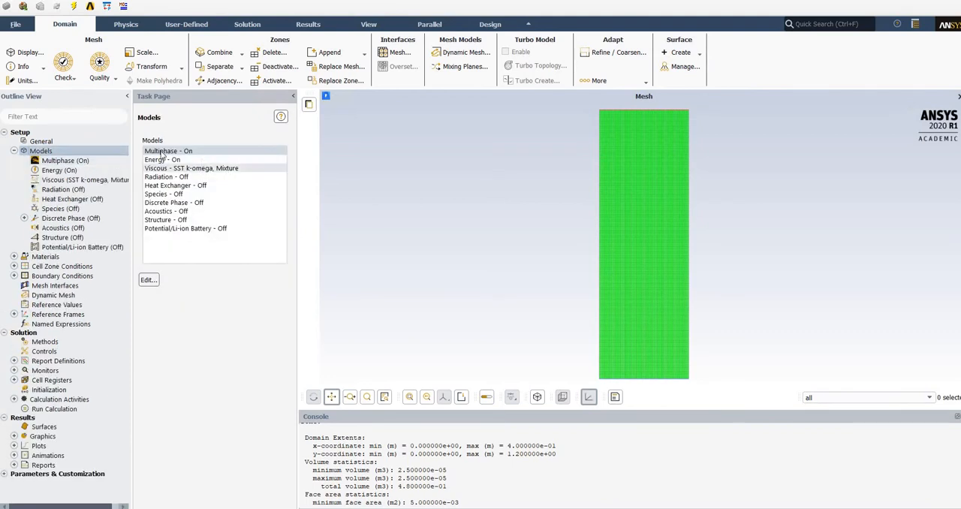
pyautogui.click(161, 154)
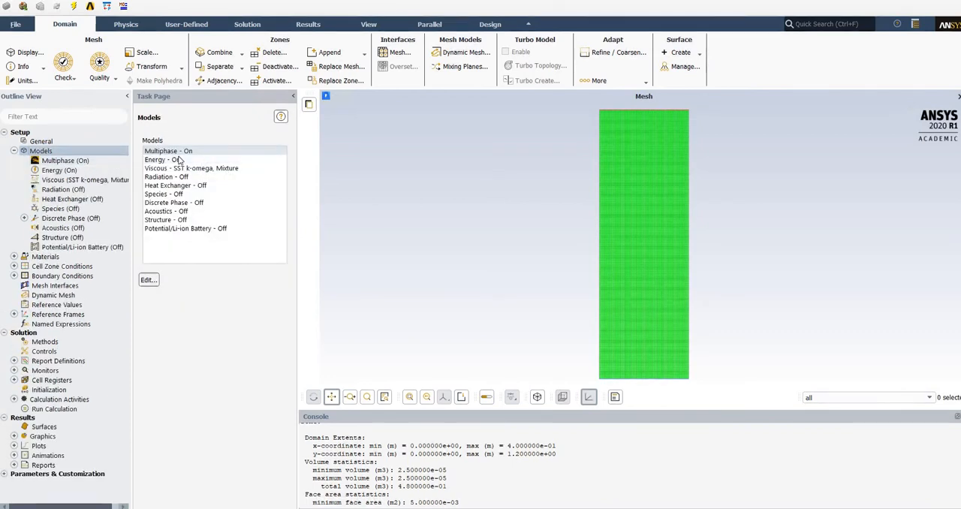
pyautogui.click(42, 141)
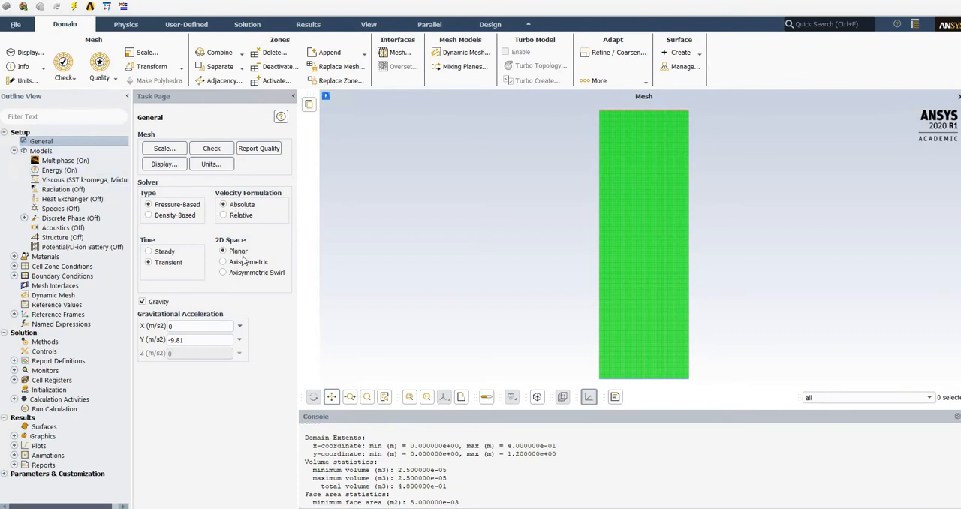
pyautogui.doubleClick(47, 151)
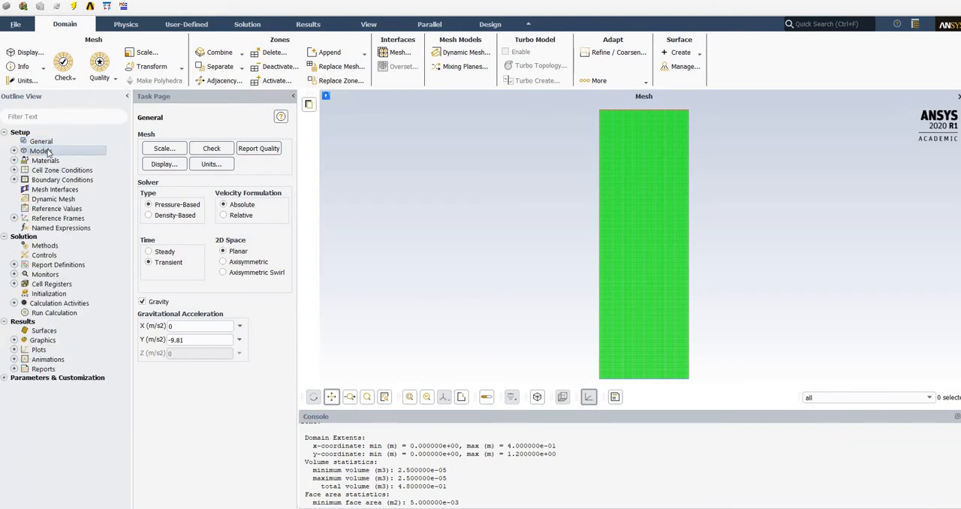
pyautogui.click(60, 160)
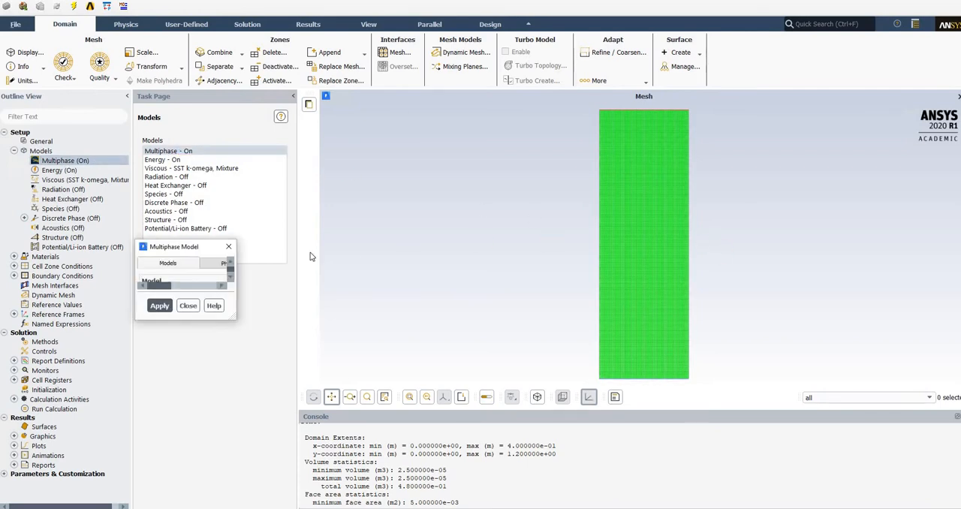
pyautogui.moveTo(256, 247); pyautogui.dragTo(393, 142)
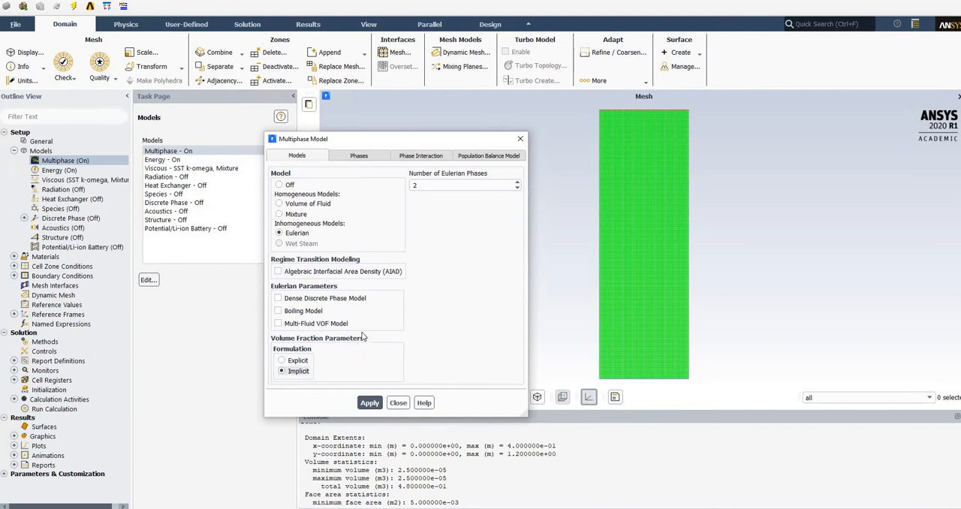
pyautogui.click(368, 159)
pyautogui.click(321, 157)
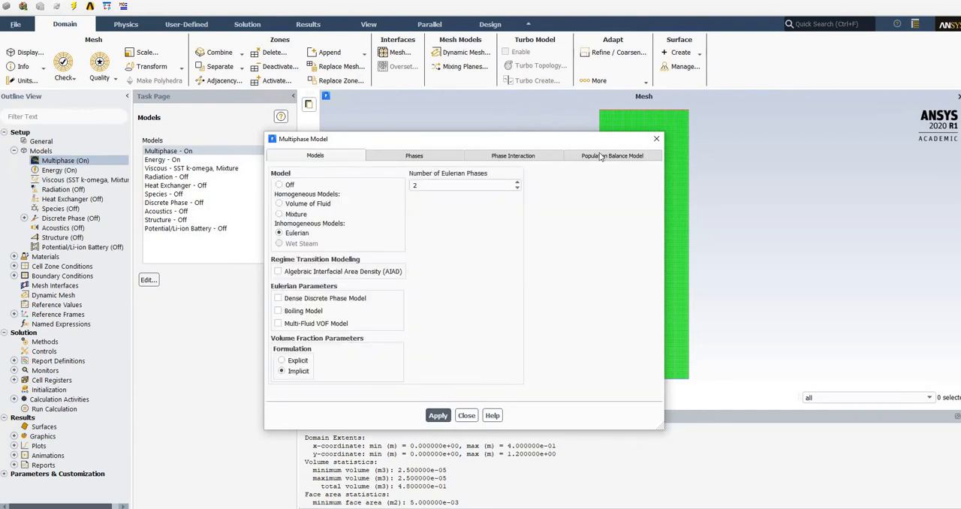
# Review the phase setup of the primary gas phase and the materials available for it.
pyautogui.click(428, 158)
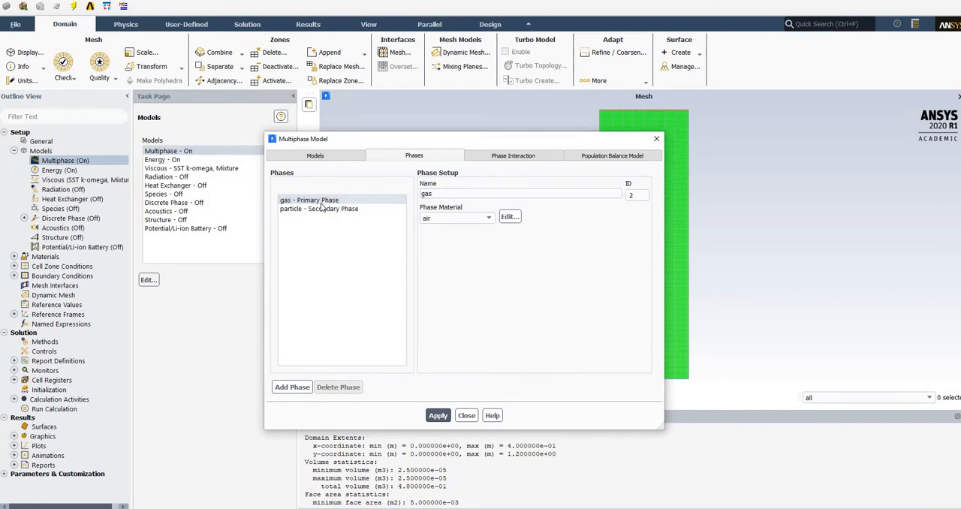
pyautogui.click(460, 220)
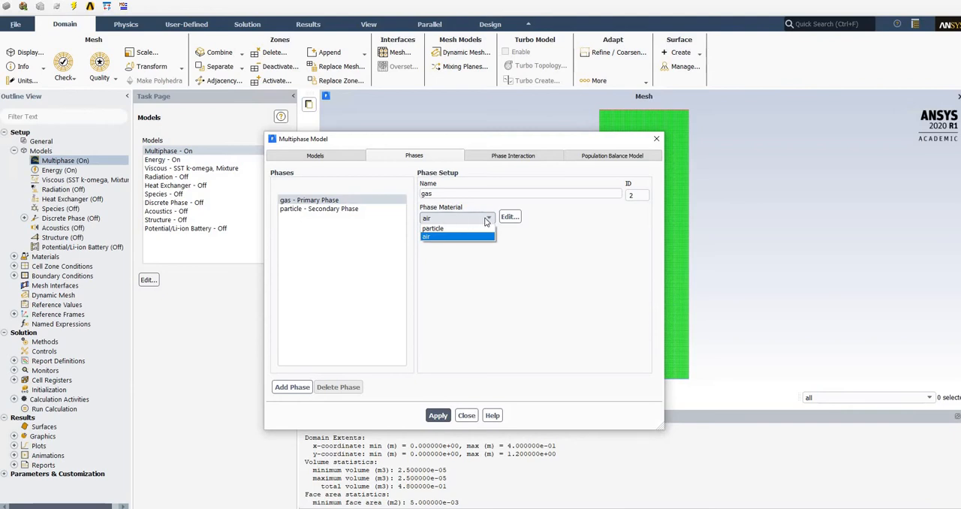
pyautogui.click(485, 220)
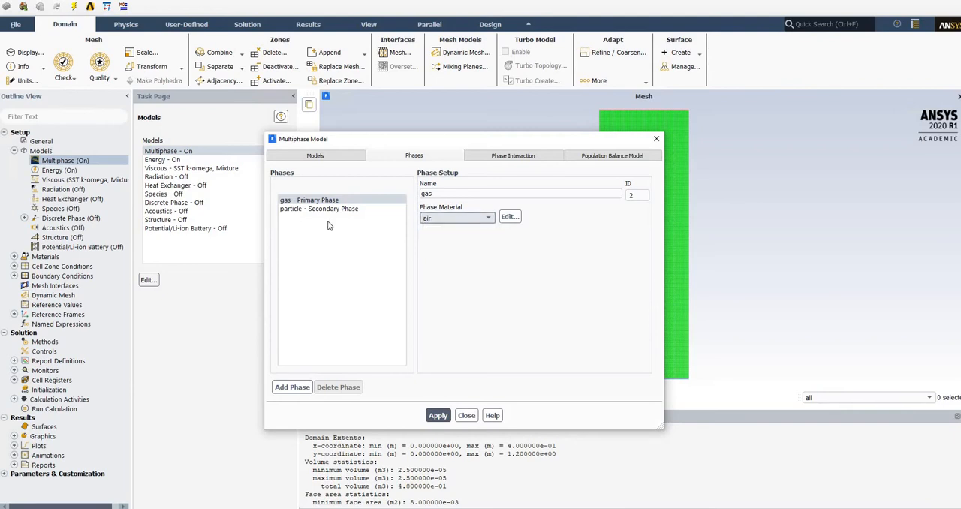
# Open the fluid material air for editing and examine its properties.
pyautogui.click(49, 259)
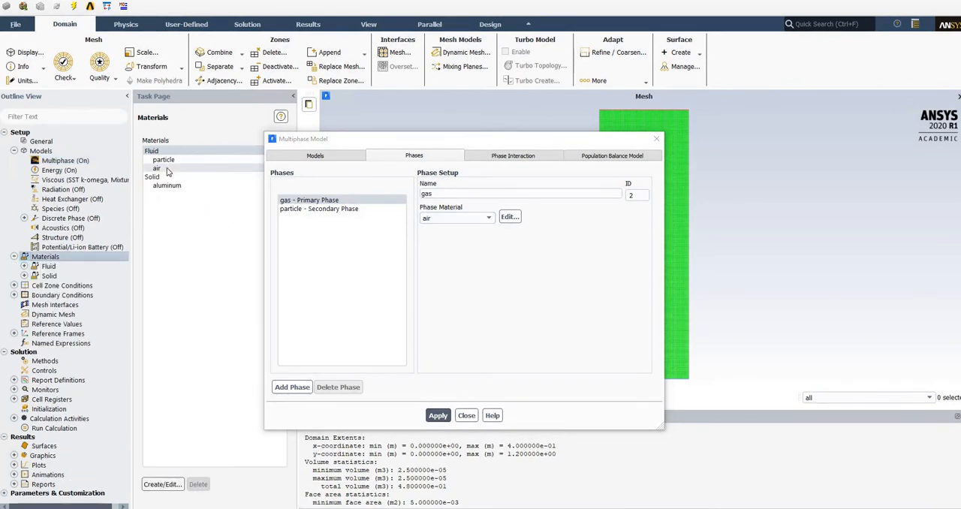
pyautogui.doubleClick(167, 171)
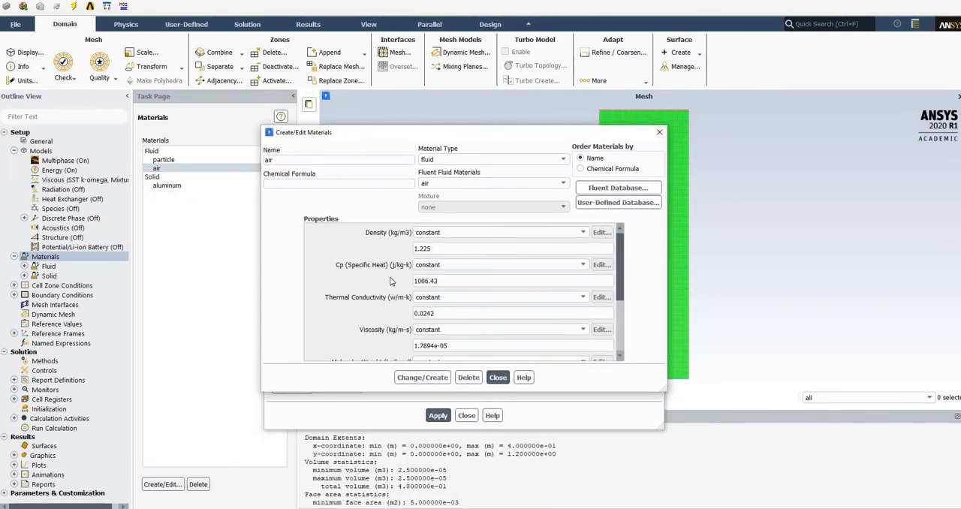
pyautogui.scroll(-3, 390, 280)
pyautogui.scroll(3, 386, 293)
# Browse the fluid materials in the Fluent database to the end of the list and close the database.
pyautogui.click(611, 189)
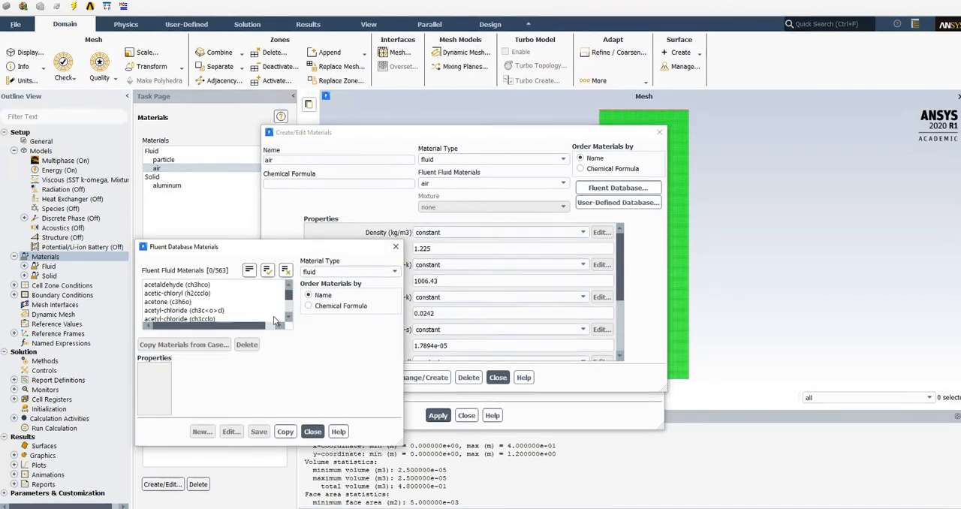
pyautogui.moveTo(289, 296); pyautogui.dragTo(285, 331)
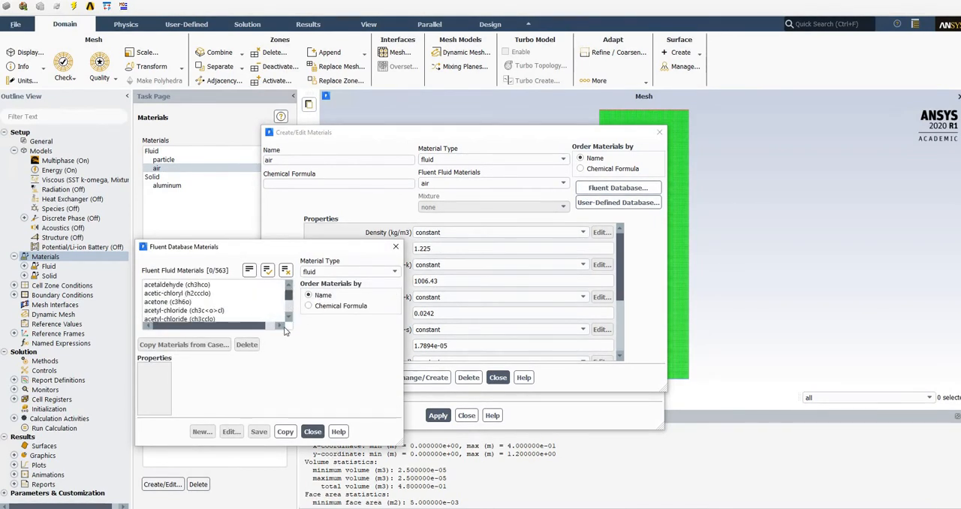
pyautogui.moveTo(289, 294); pyautogui.dragTo(288, 323)
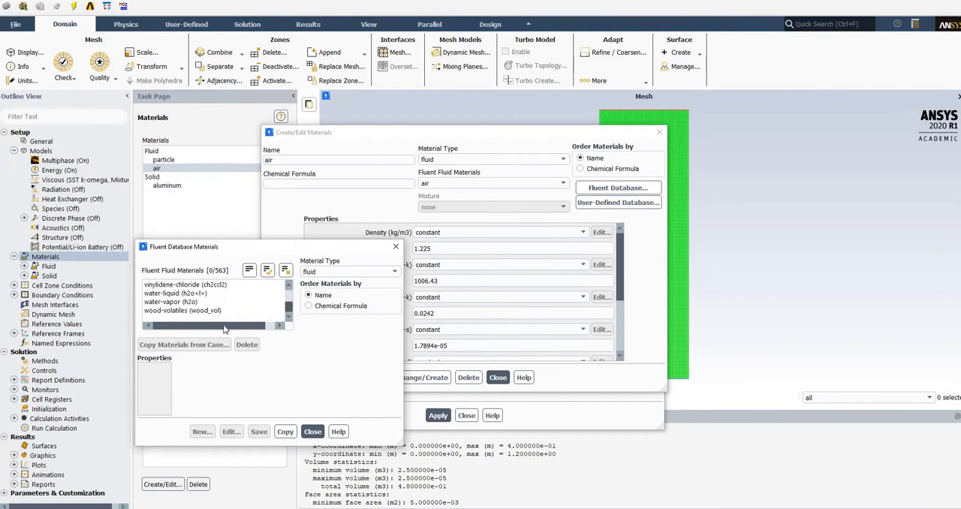
pyautogui.click(312, 433)
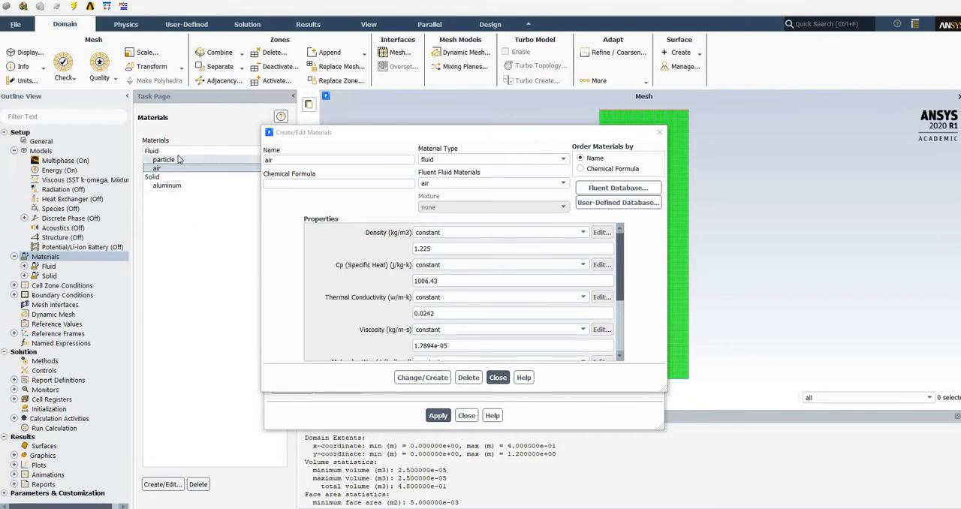
# Show the particle material and examine its density, specific heat, thermal conductivity, viscosity and remaining properties.
pyautogui.click(179, 159)
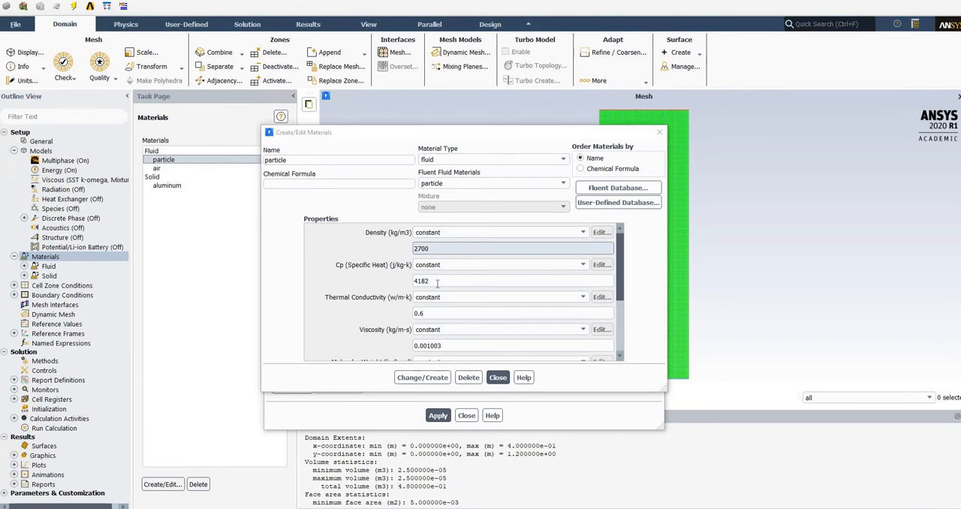
pyautogui.click(504, 281)
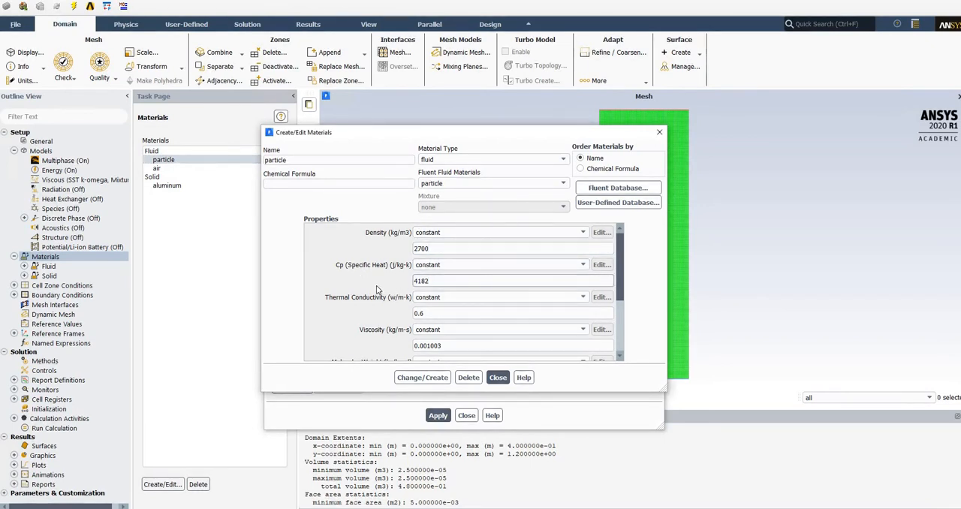
pyautogui.scroll(-1, 358, 285)
pyautogui.scroll(-1, 368, 290)
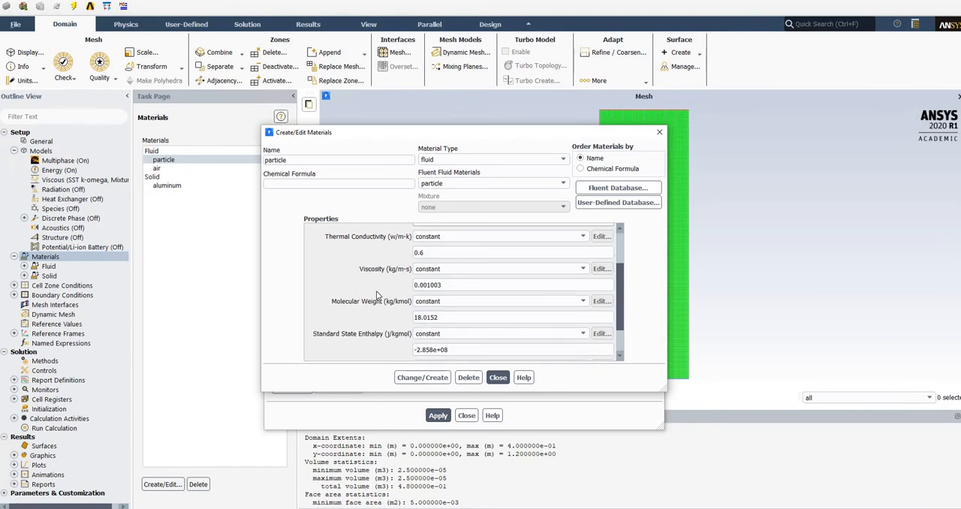
# Review the interaction forces: the drag coefficient models for the gas-particle pair and the restitution coefficient for the particle-particle pair.
pyautogui.scroll(2, 439, 323)
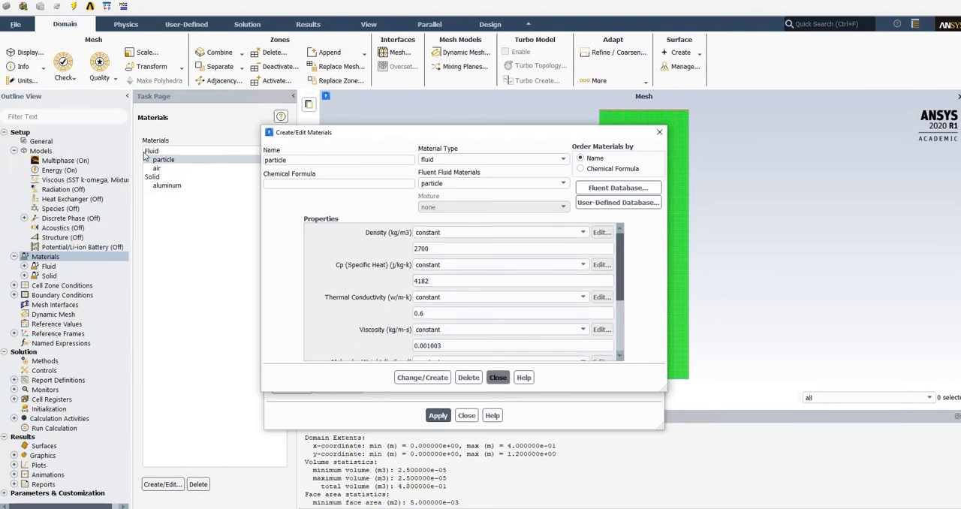
pyautogui.click(498, 377)
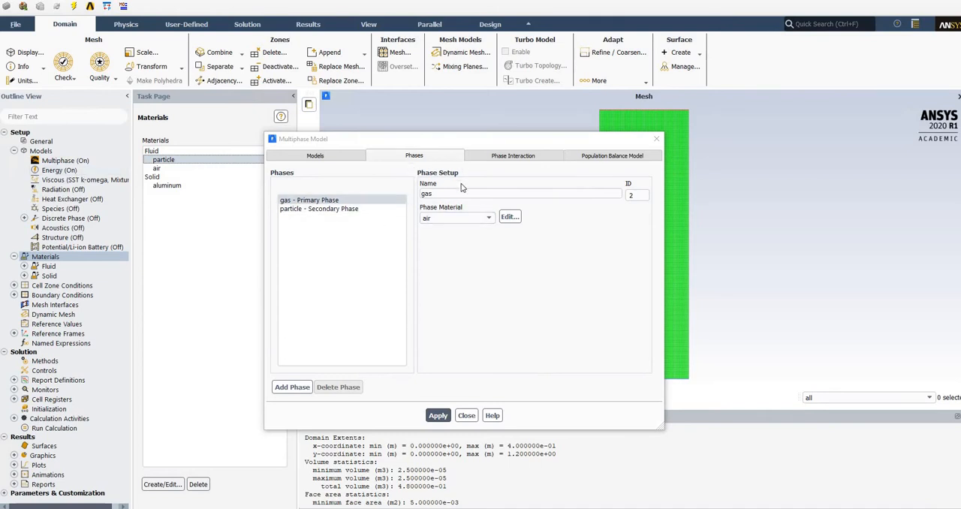
pyautogui.click(505, 156)
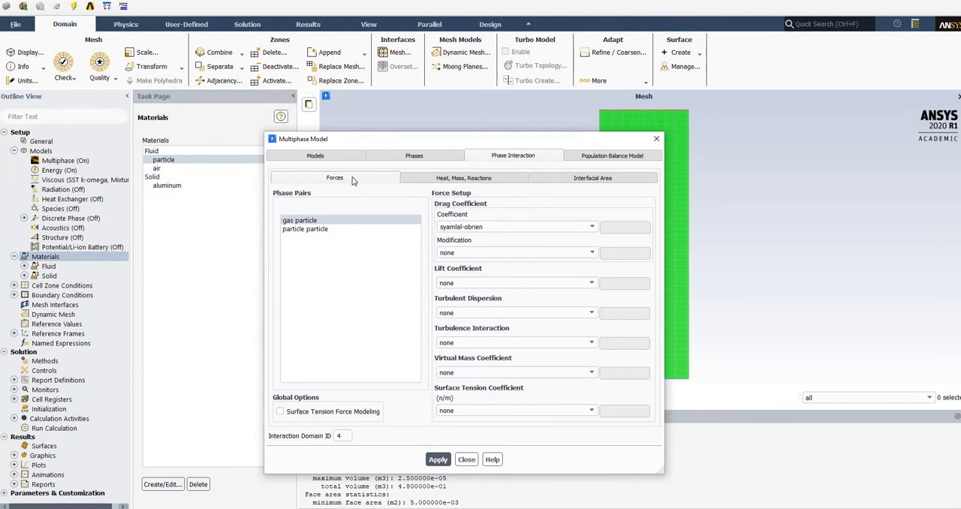
pyautogui.click(496, 227)
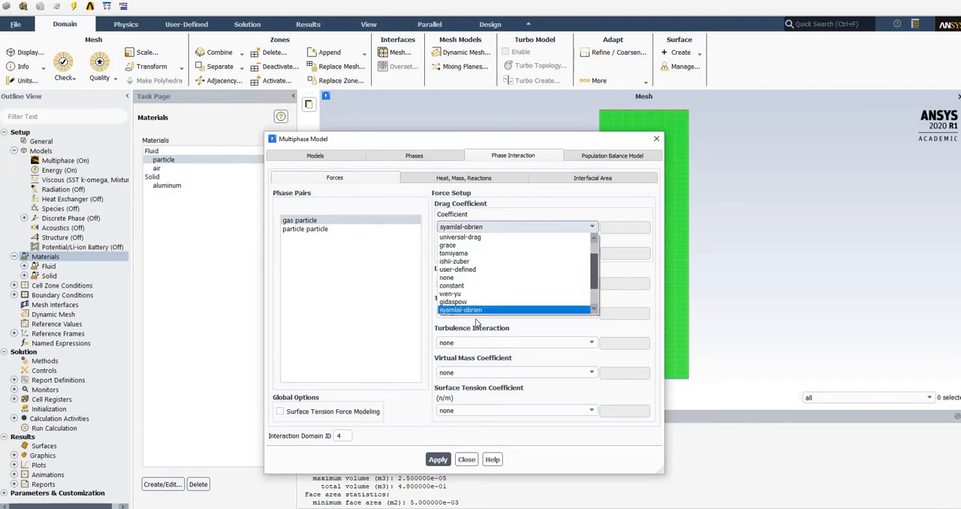
pyautogui.scroll(-1, 472, 285)
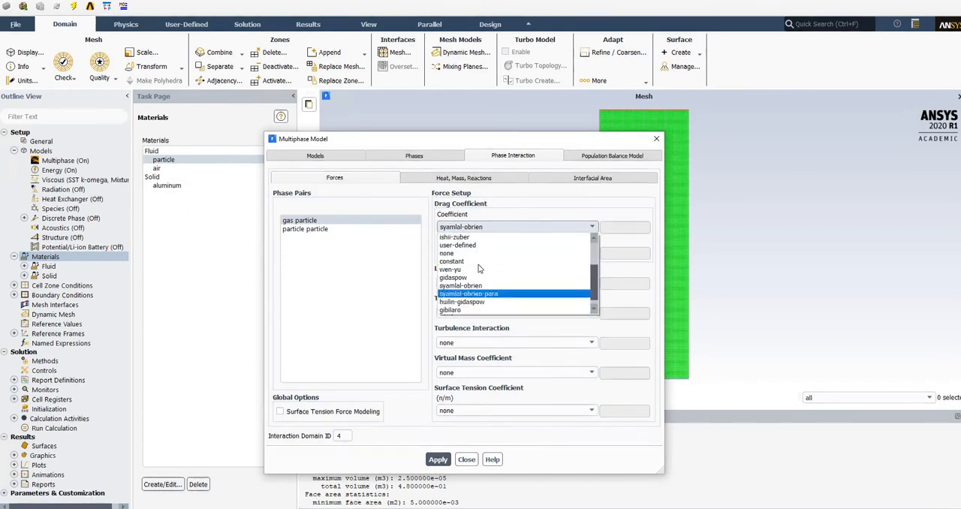
pyautogui.click(488, 232)
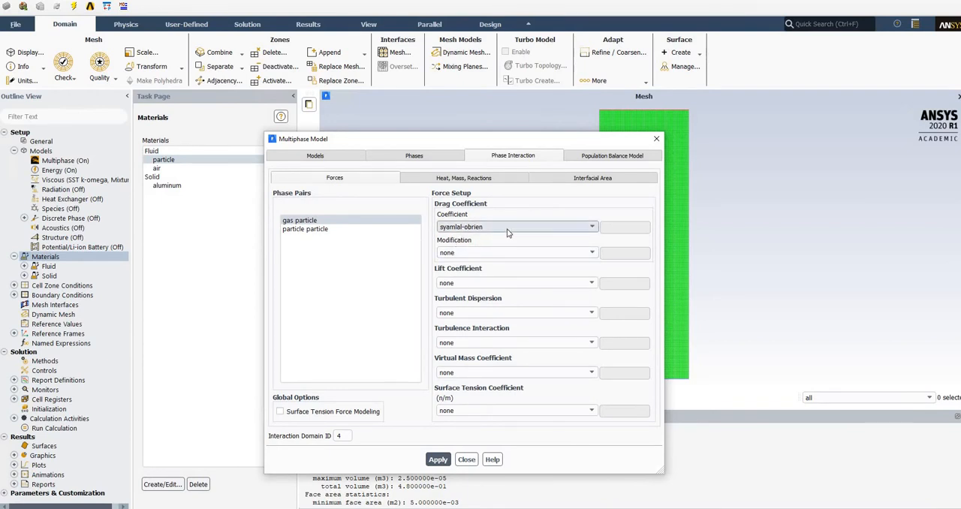
pyautogui.click(507, 233)
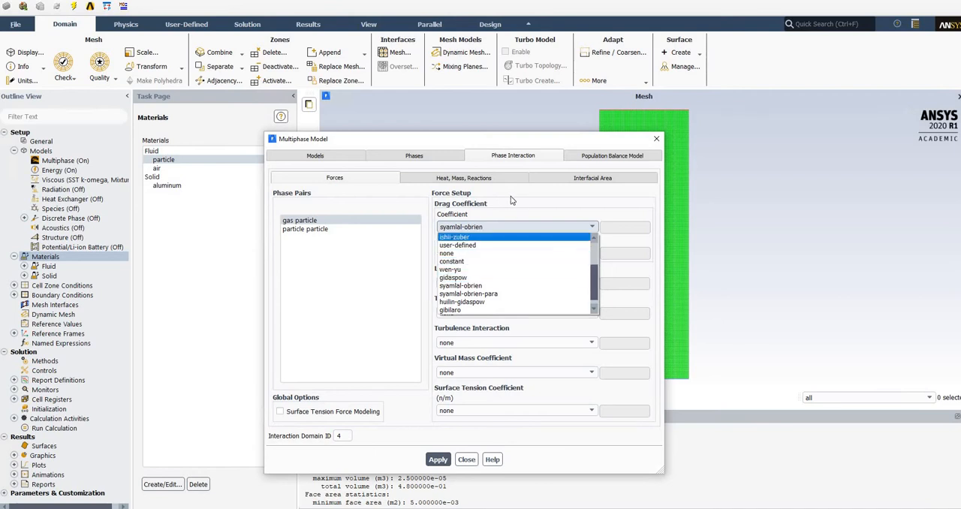
pyautogui.click(393, 253)
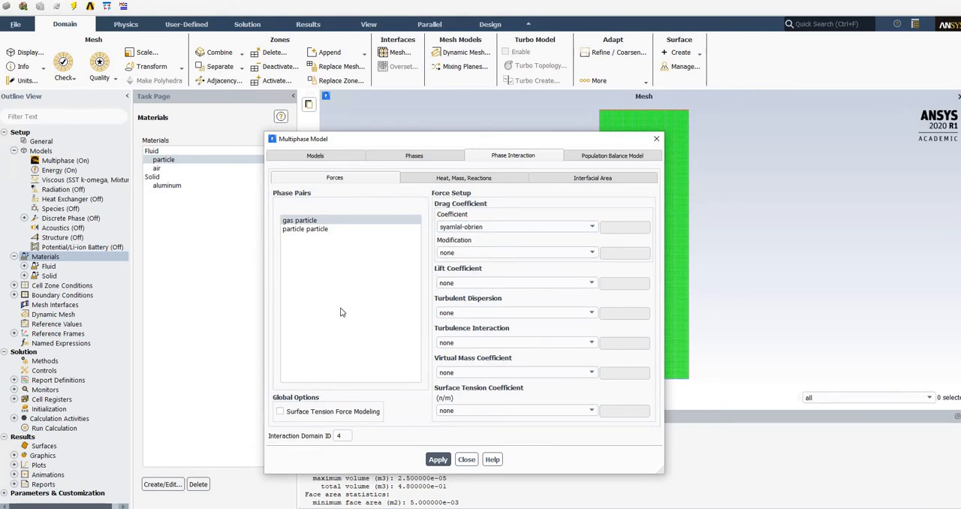
pyautogui.click(308, 230)
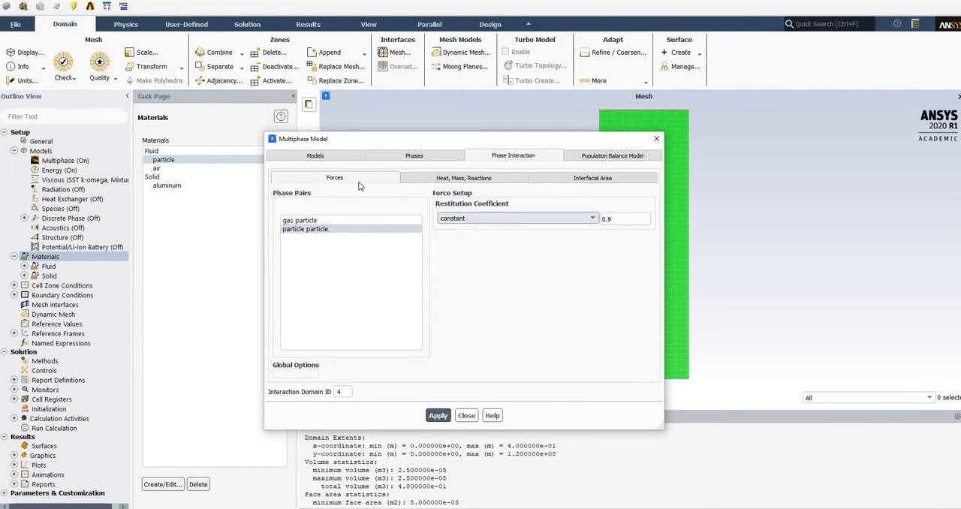
pyautogui.click(616, 219)
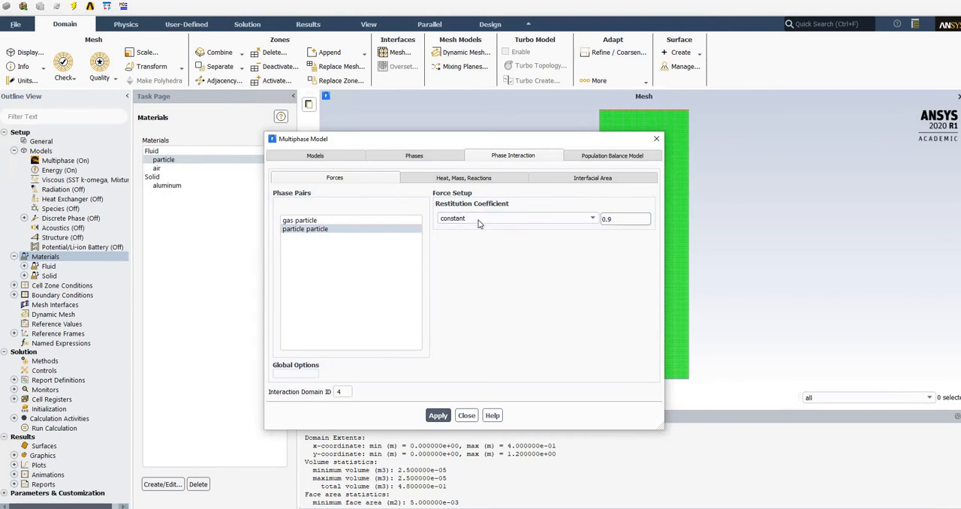
# Review the heat transfer coefficient options between gas and particle and the mass transfer mechanism setting.
pyautogui.click(473, 182)
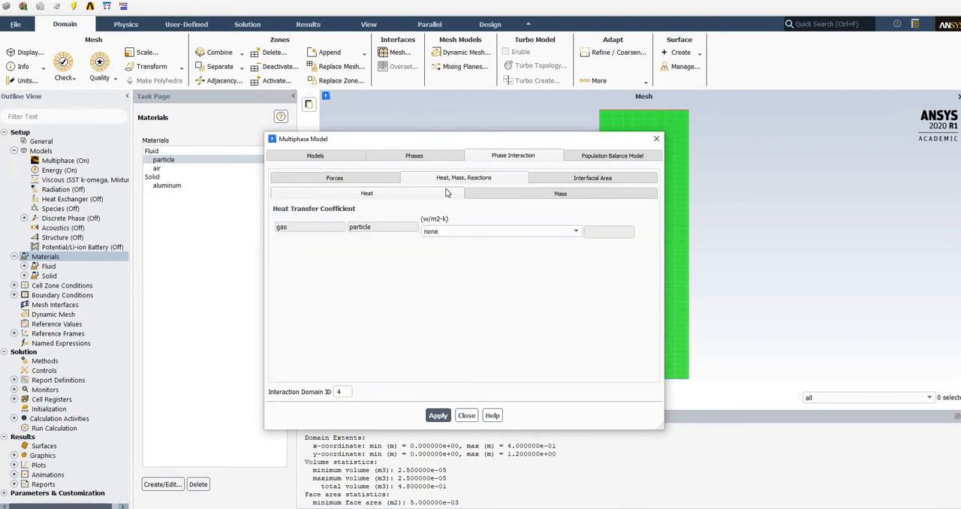
pyautogui.click(461, 235)
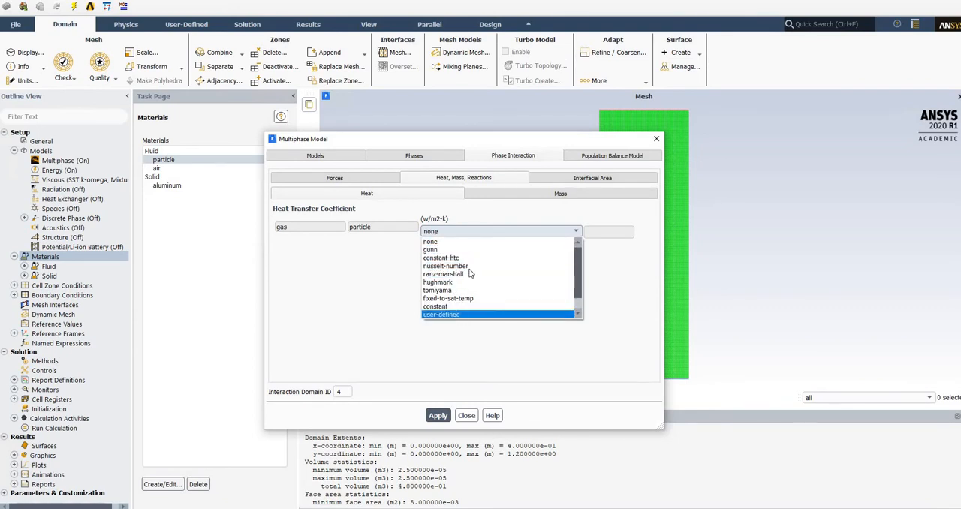
pyautogui.click(357, 287)
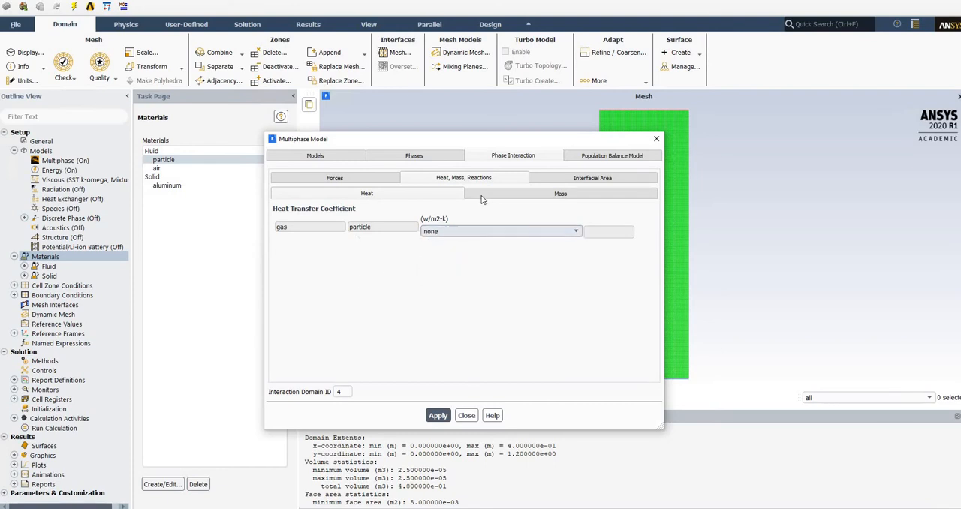
pyautogui.click(560, 194)
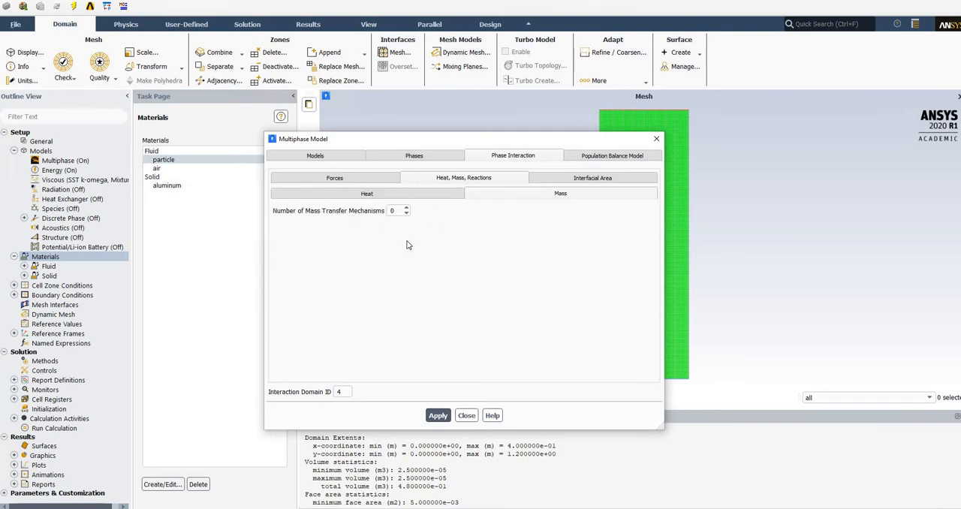
pyautogui.click(456, 197)
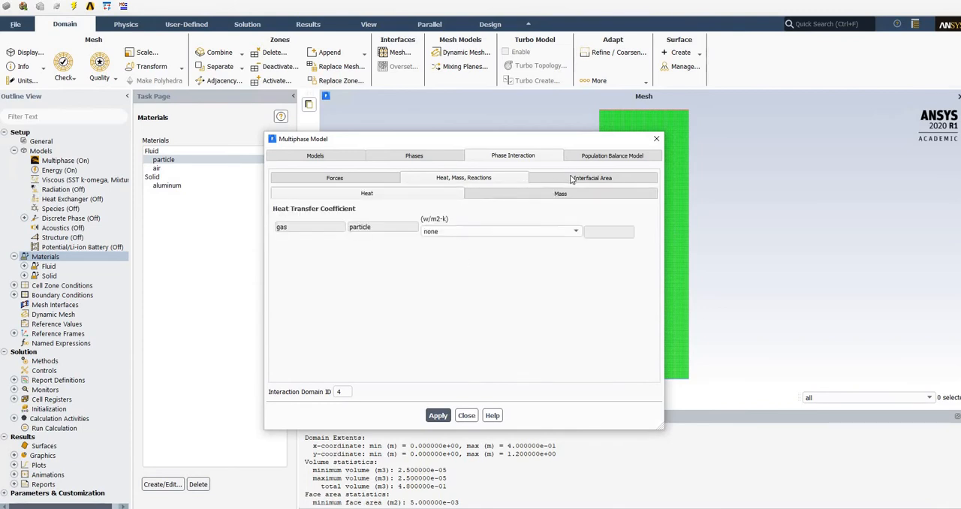
# Review the interfacial area options for the gas-particle pair and the population balance model settings.
pyautogui.click(571, 180)
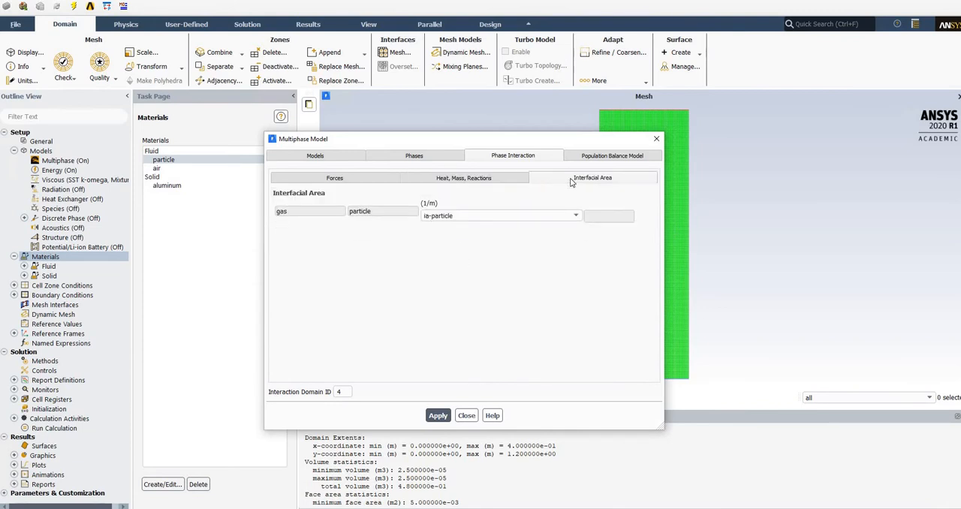
pyautogui.click(565, 216)
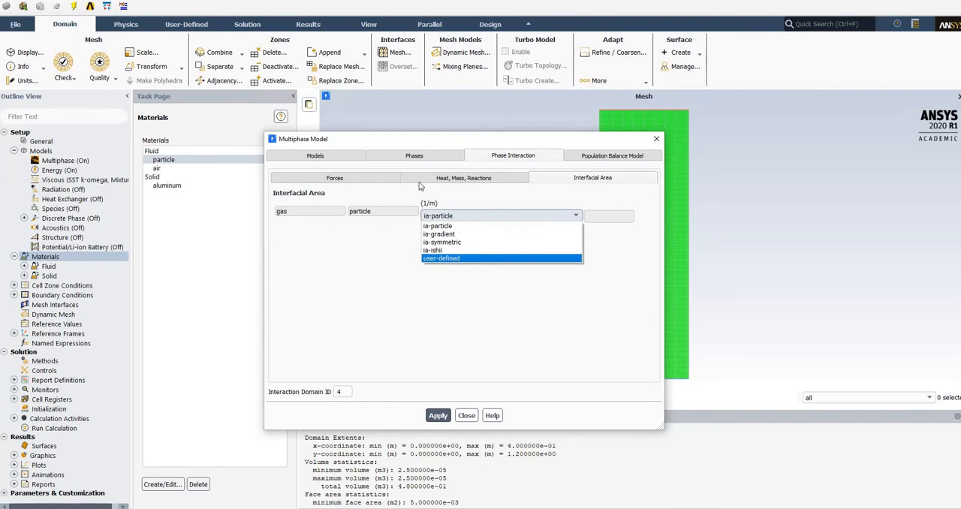
pyautogui.click(526, 209)
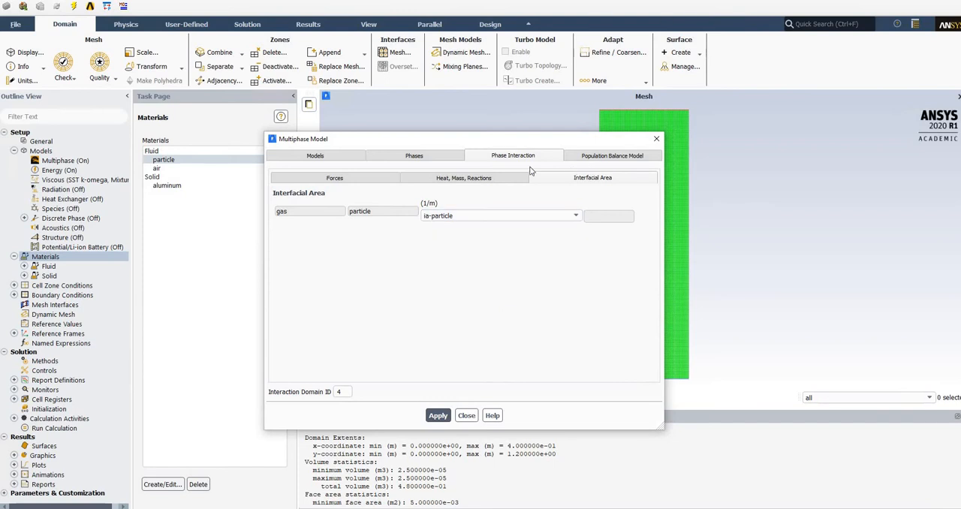
pyautogui.click(592, 157)
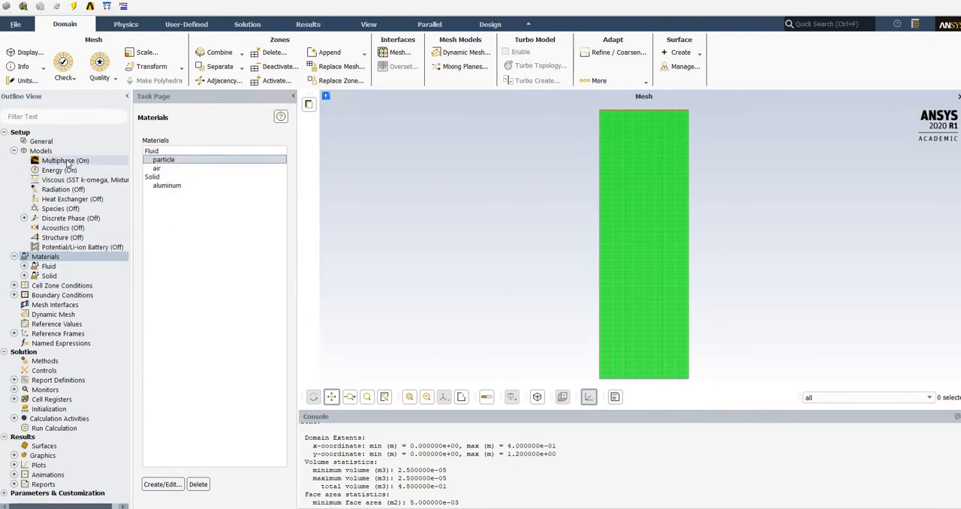
# Recheck the particle material's properties and examine the secondary particle phase's granular properties down to the packing limit.
pyautogui.doubleClick(174, 159)
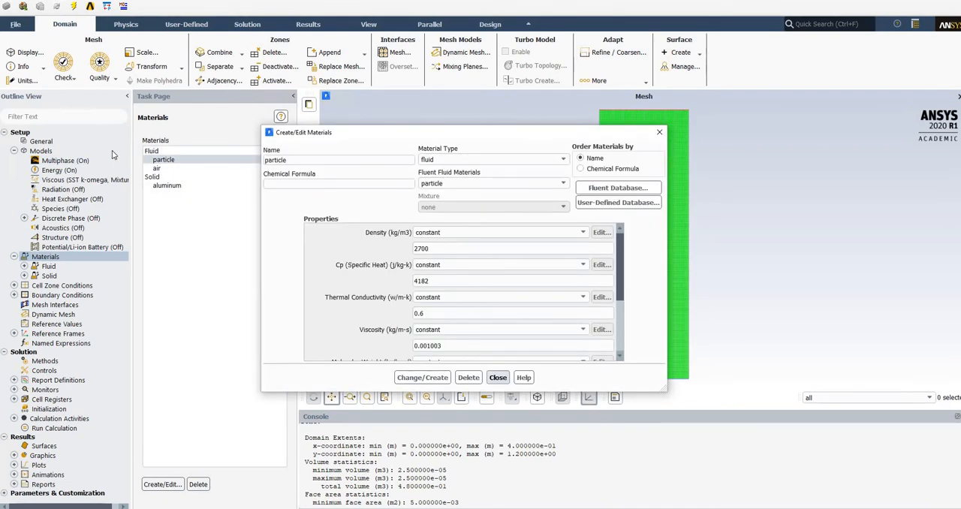
pyautogui.click(498, 377)
pyautogui.doubleClick(75, 161)
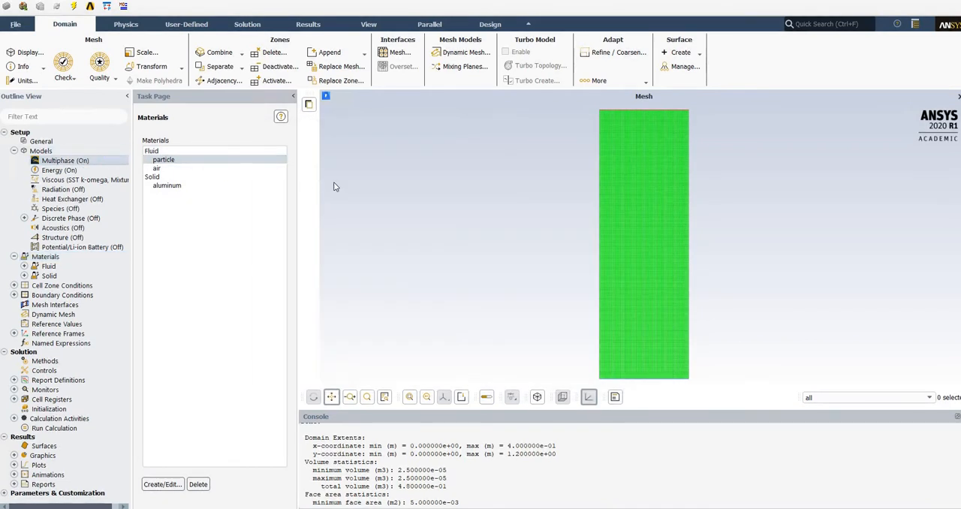
pyautogui.click(353, 159)
pyautogui.click(394, 159)
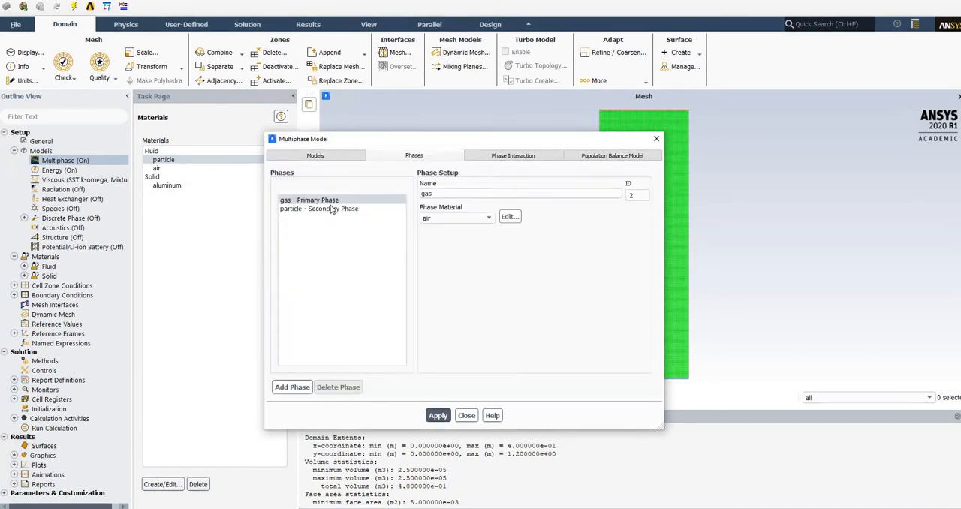
pyautogui.click(316, 210)
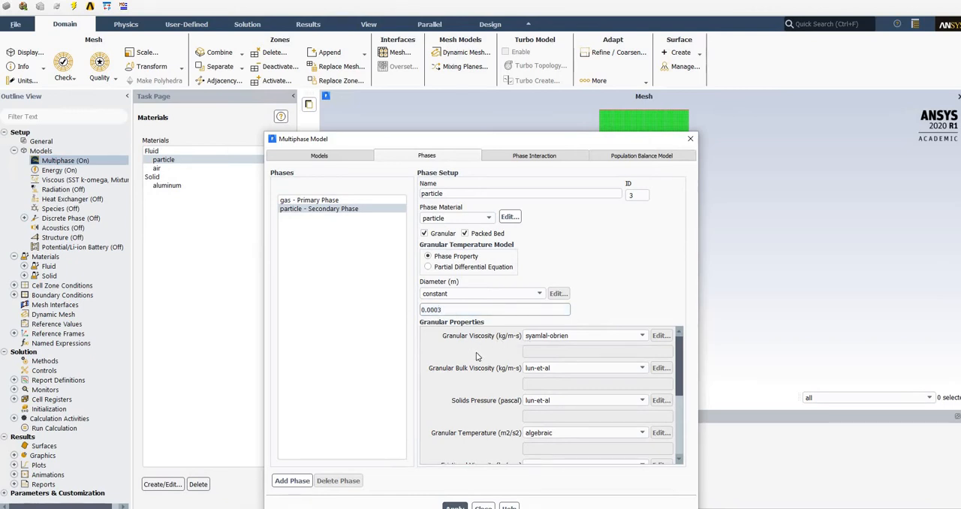
pyautogui.scroll(-3, 479, 359)
pyautogui.scroll(-1, 473, 352)
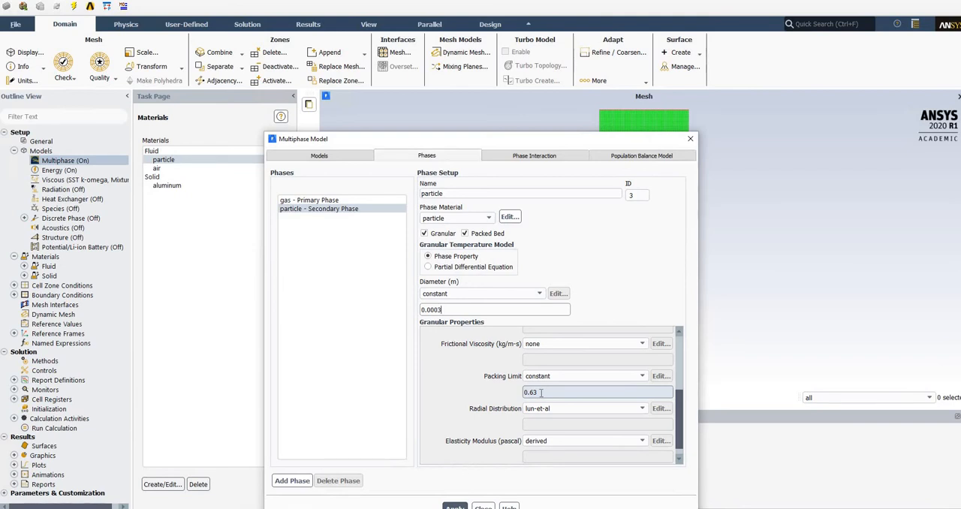
pyautogui.click(541, 392)
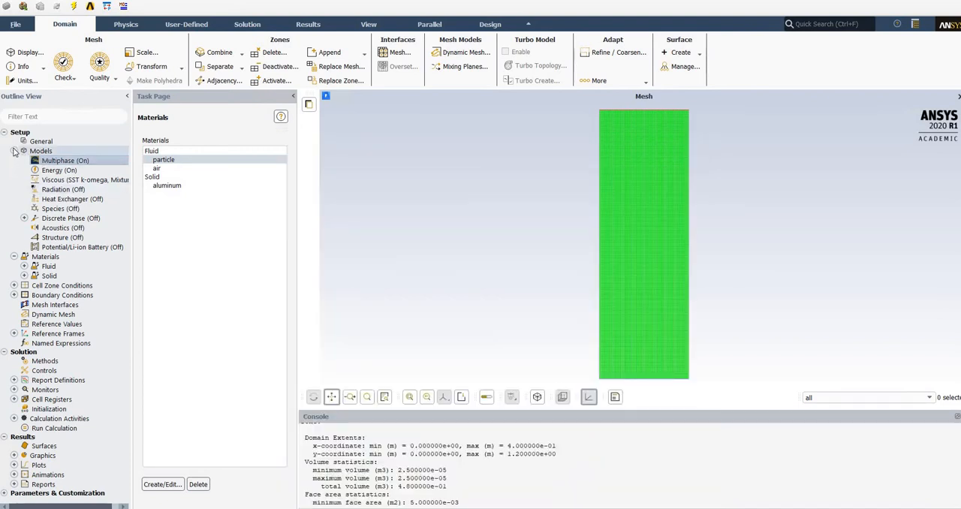
# Check the energy equation setting of the energy model and close it without changes.
pyautogui.doubleClick(58, 171)
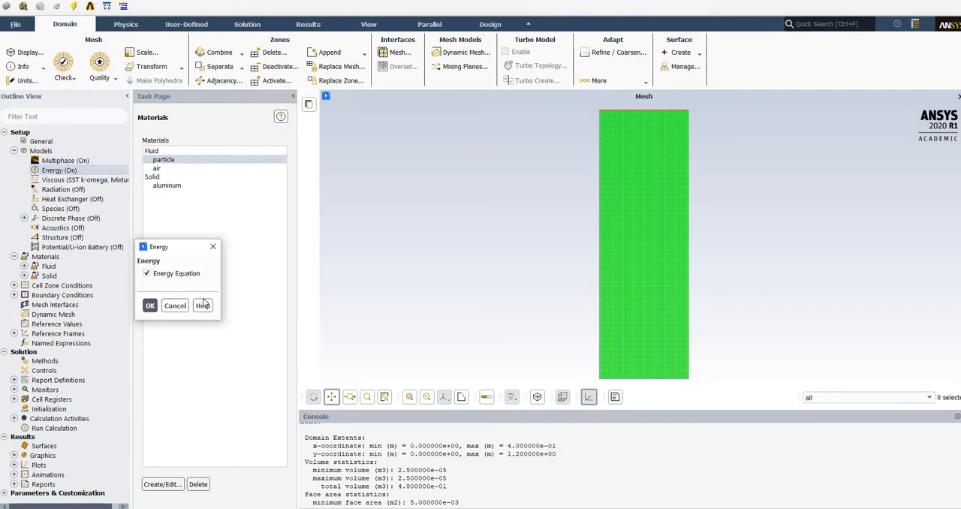
pyautogui.moveTo(182, 248); pyautogui.dragTo(234, 229)
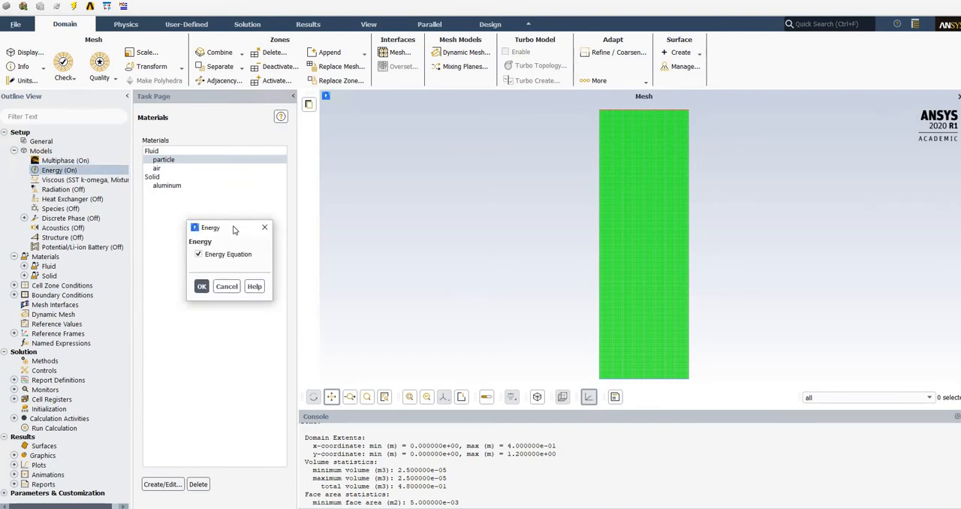
pyautogui.click(227, 286)
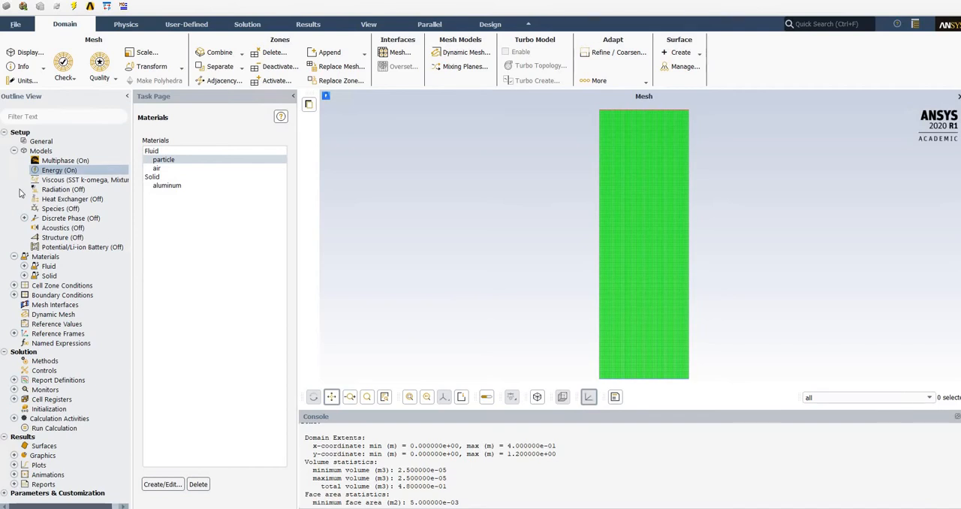
# Examine the cell zone conditions of fluid-domain for the mixture phase and close them without changes.
pyautogui.click(14, 151)
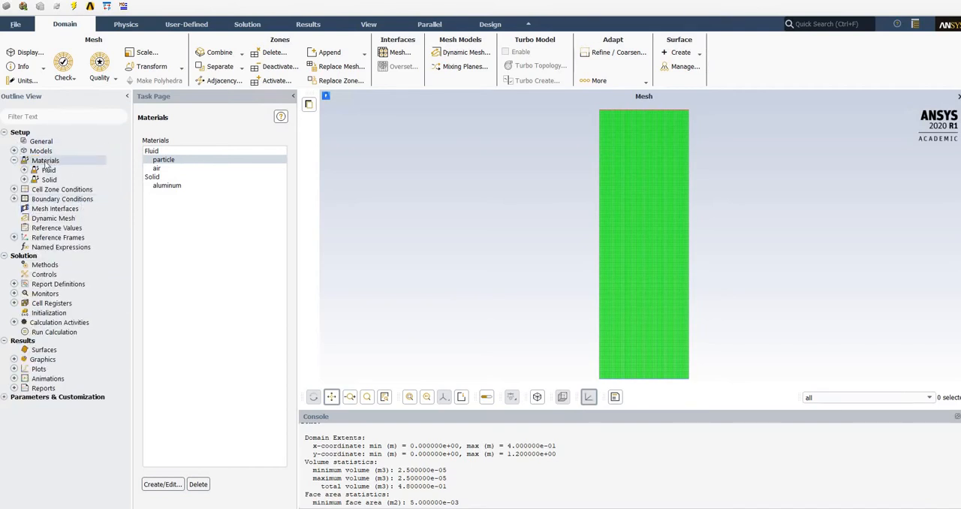
pyautogui.click(13, 161)
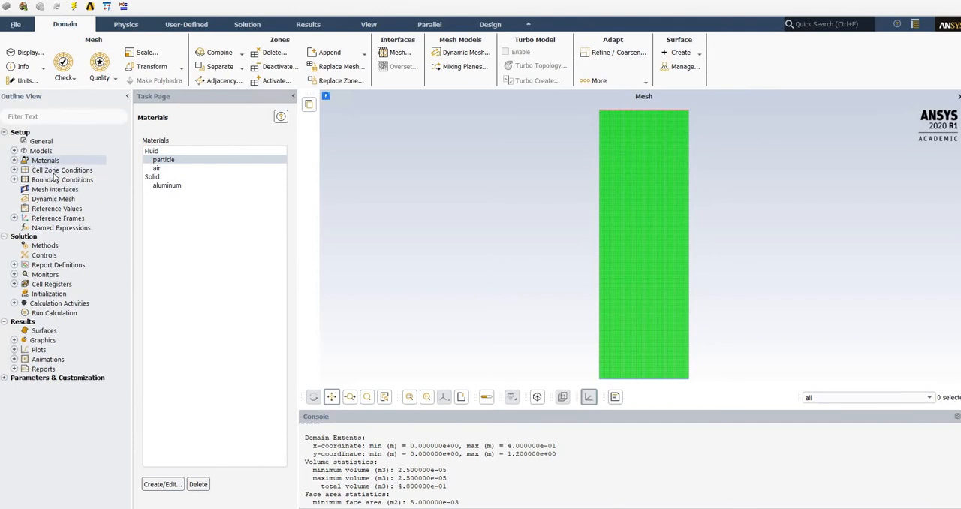
pyautogui.doubleClick(52, 171)
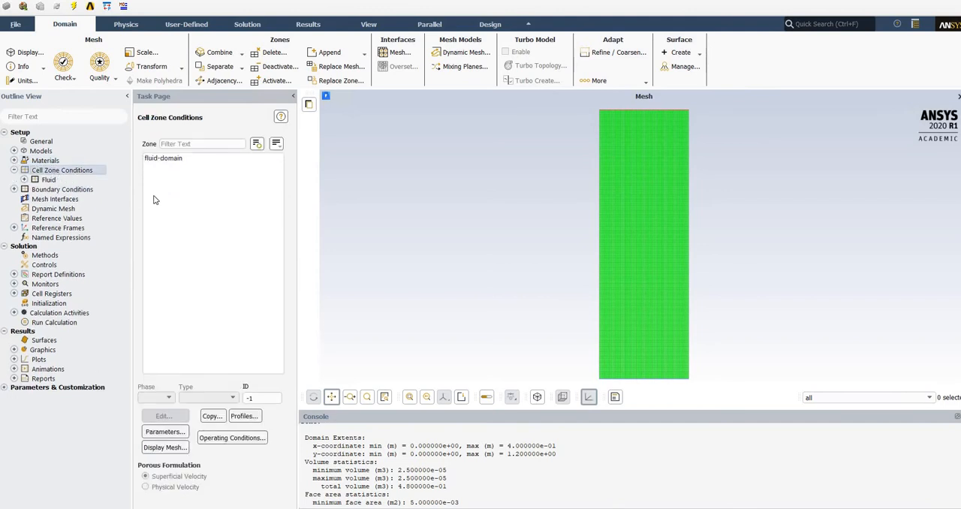
pyautogui.click(175, 159)
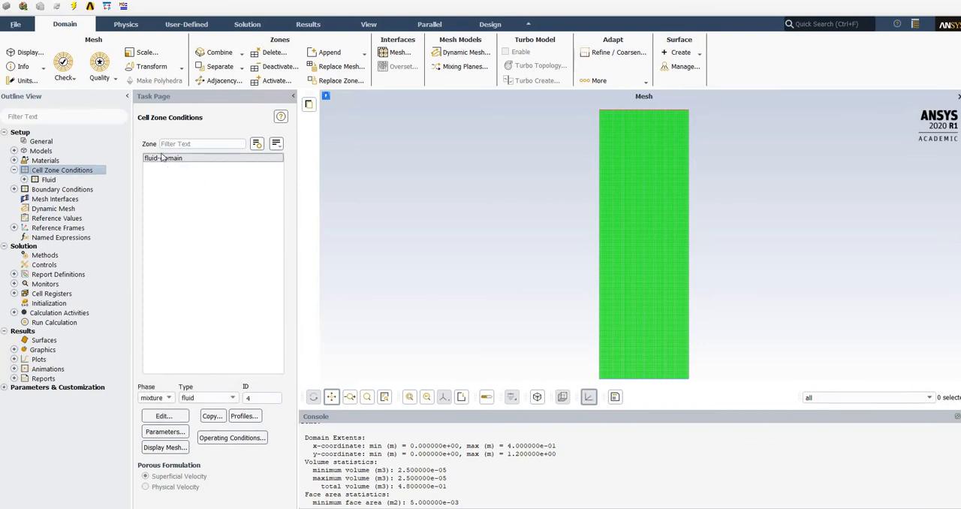
pyautogui.click(167, 399)
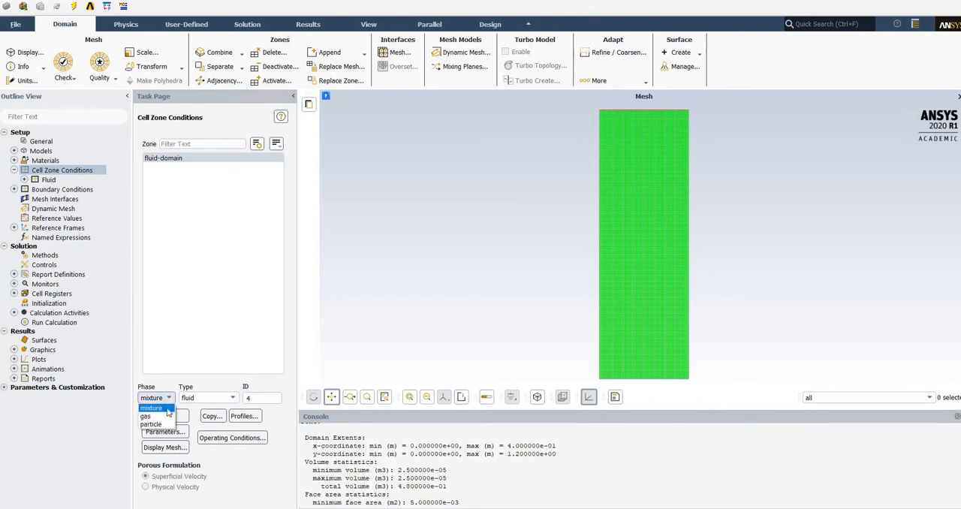
pyautogui.click(166, 408)
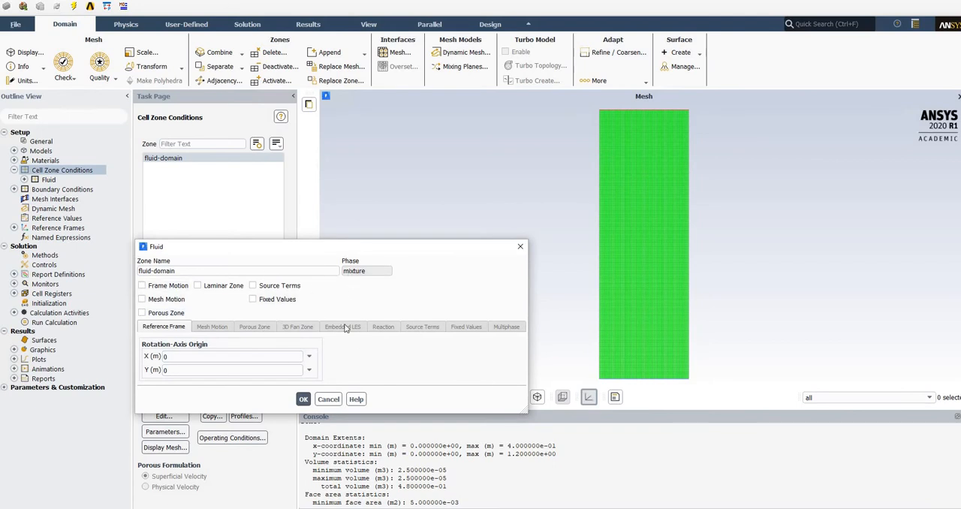
pyautogui.click(328, 399)
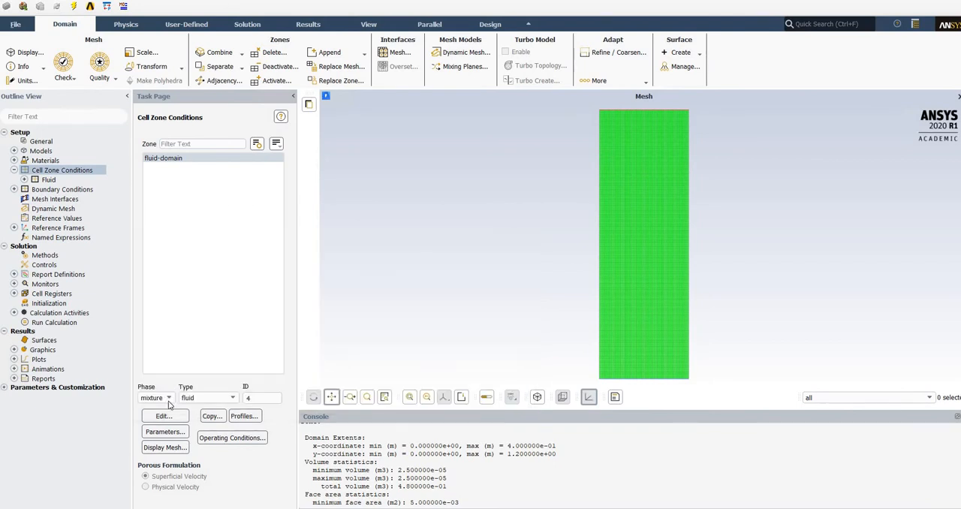
# Examine the fixed velocity and temperature values of fluid-domain's cell zone conditions for the particle phase.
pyautogui.click(167, 399)
pyautogui.click(154, 426)
pyautogui.click(164, 416)
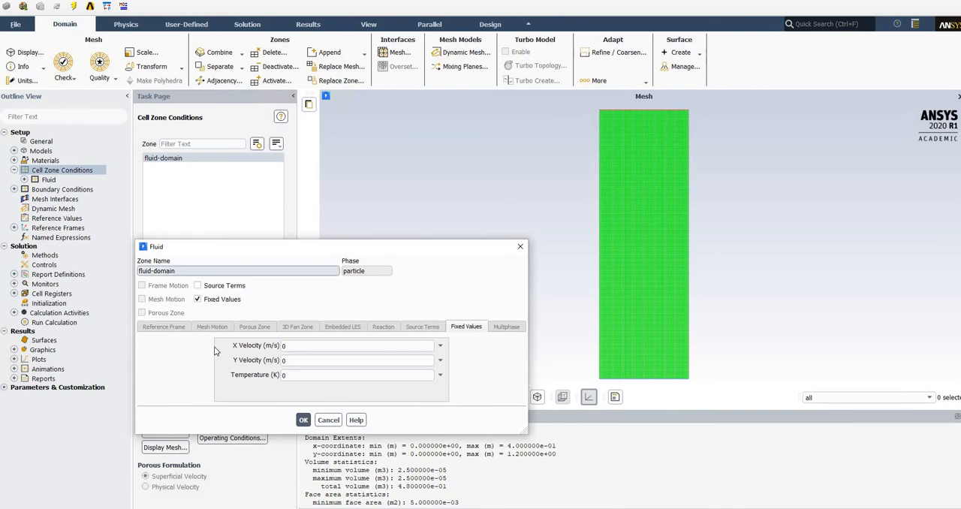
pyautogui.moveTo(274, 248); pyautogui.dragTo(474, 226)
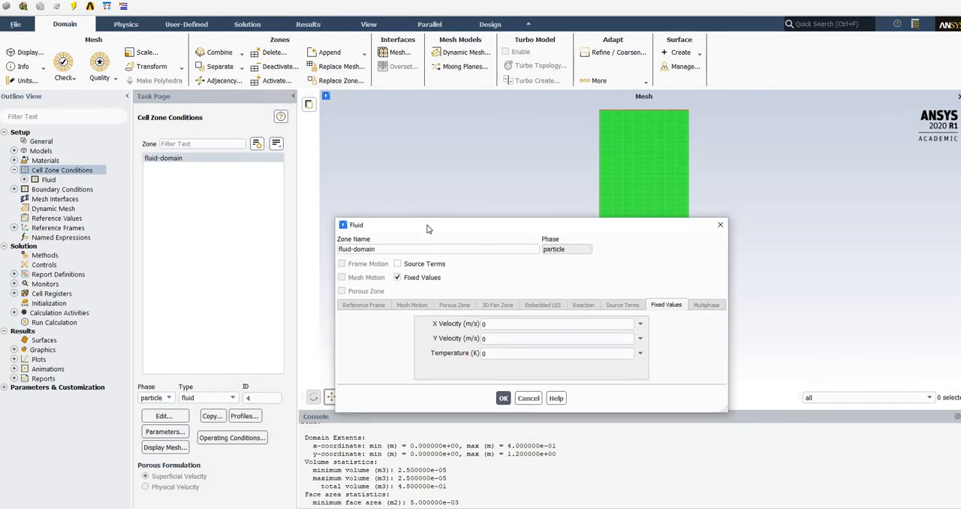
pyautogui.moveTo(353, 225); pyautogui.dragTo(204, 191)
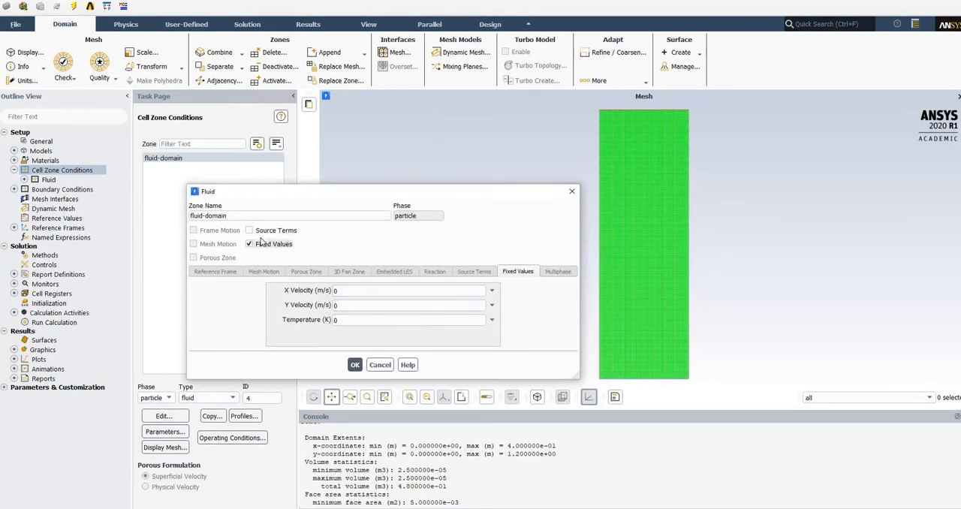
pyautogui.click(261, 245)
pyautogui.click(262, 245)
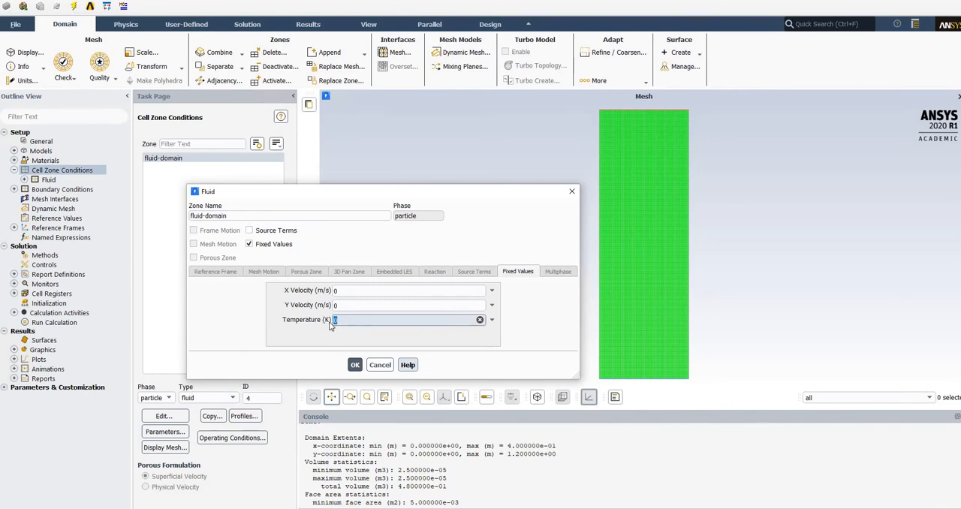
pyautogui.doubleClick(335, 321)
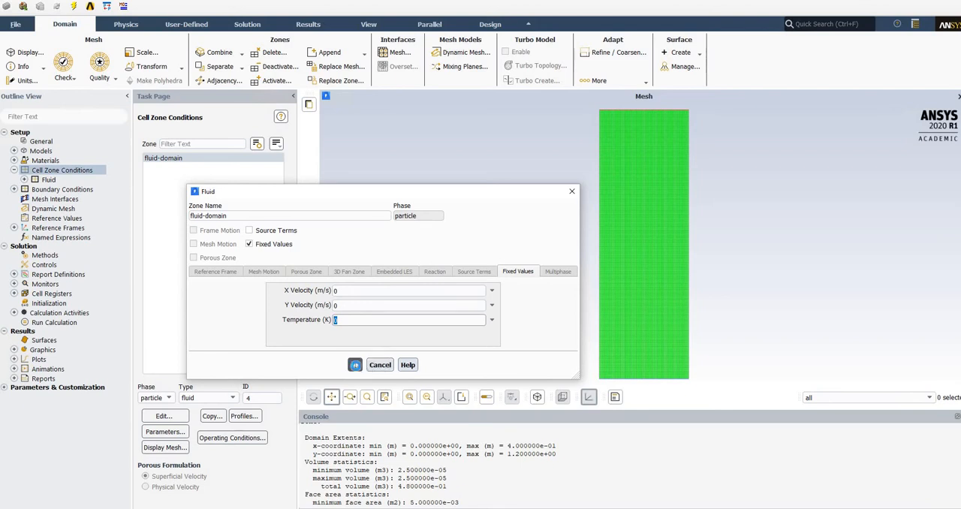
# Review the inlet's velocity and thermal boundary settings for the gas phase and close them without changes.
pyautogui.click(13, 171)
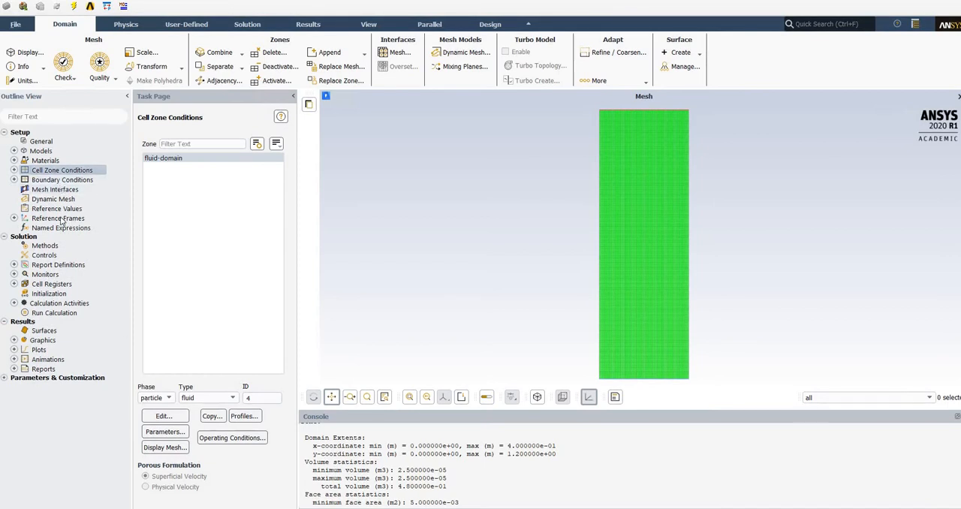
pyautogui.doubleClick(43, 181)
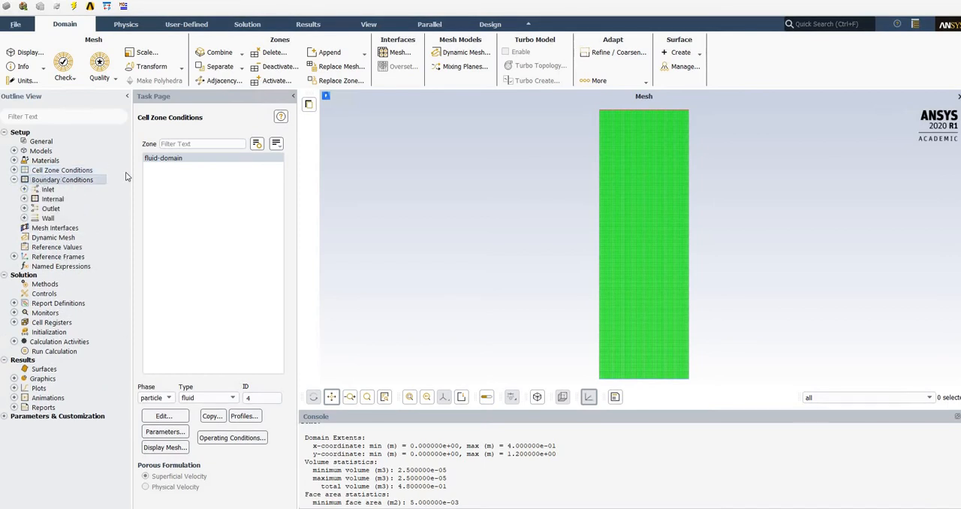
pyautogui.click(167, 159)
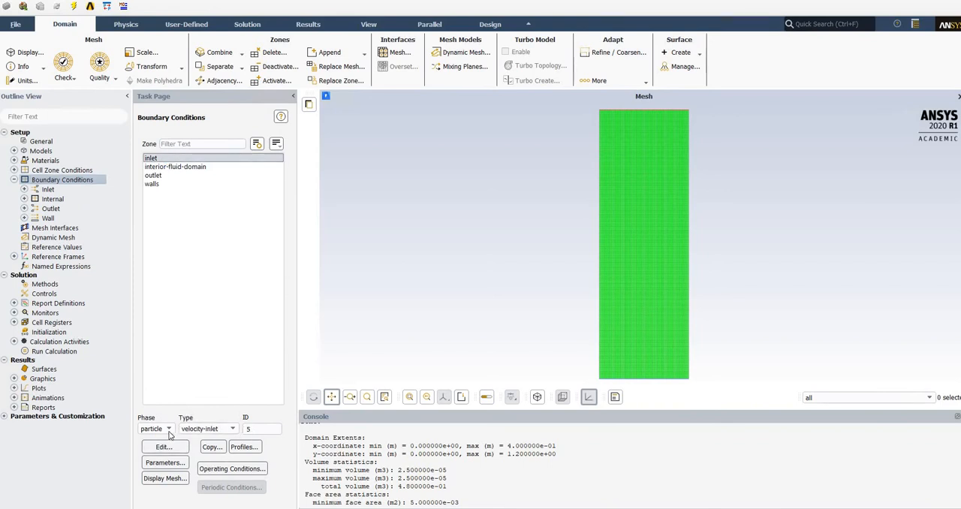
pyautogui.click(155, 429)
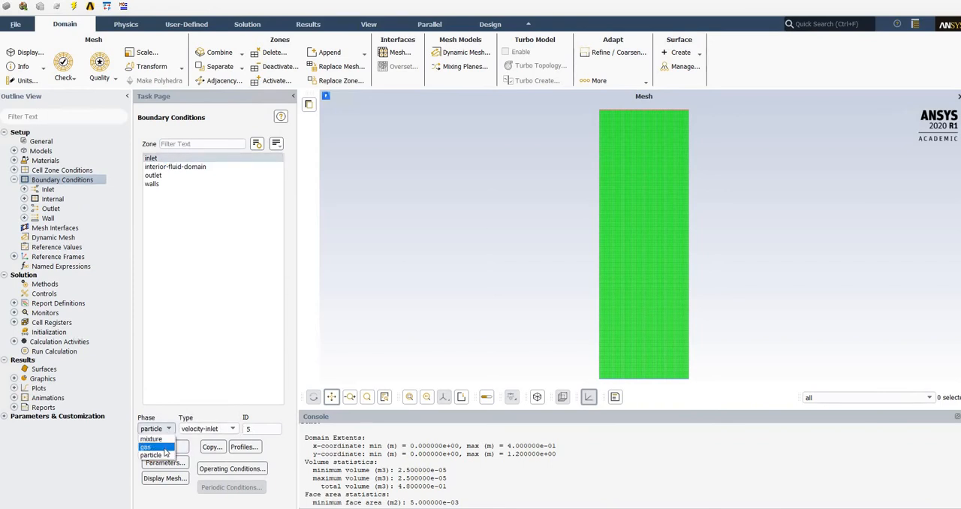
pyautogui.click(153, 447)
pyautogui.click(163, 447)
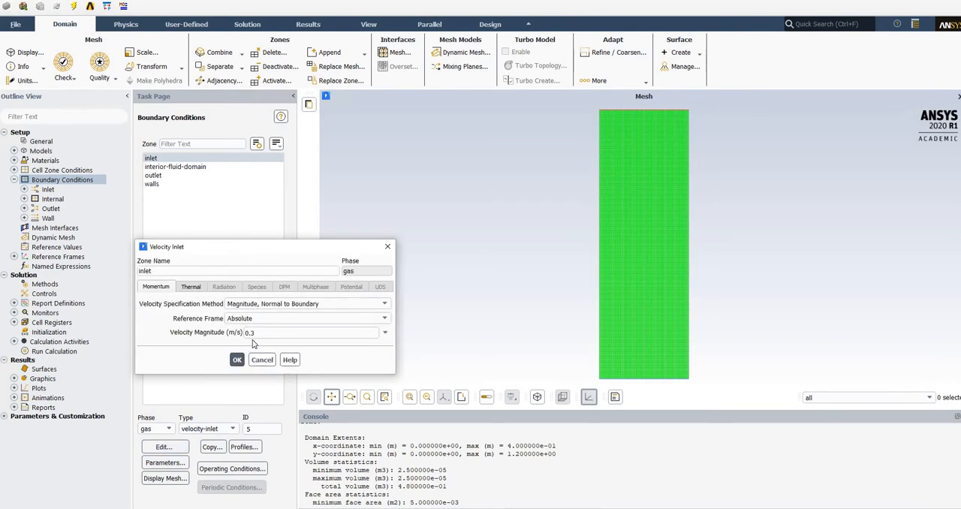
pyautogui.click(271, 331)
pyautogui.click(192, 287)
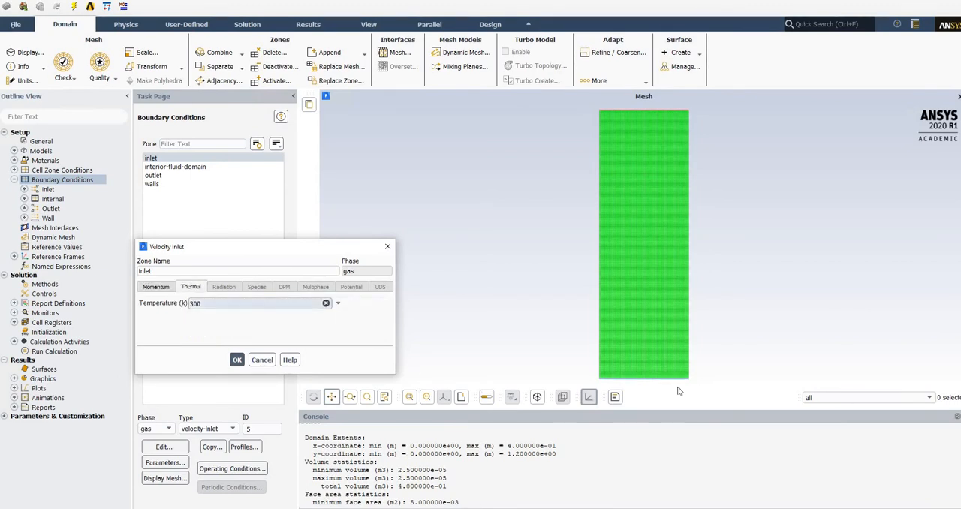
pyautogui.click(262, 360)
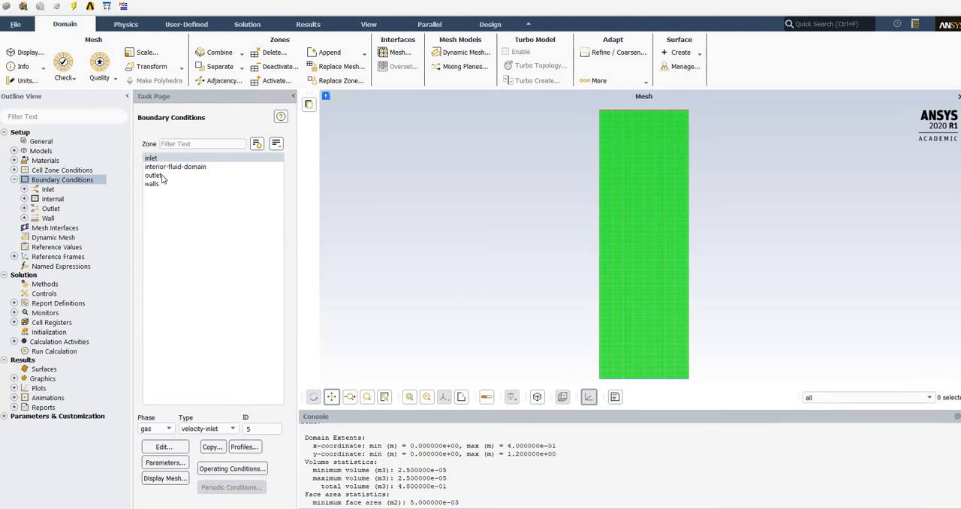
# Review the inlet's volume fraction, temperature and momentum settings for the particle phase and close them without changes.
pyautogui.click(156, 429)
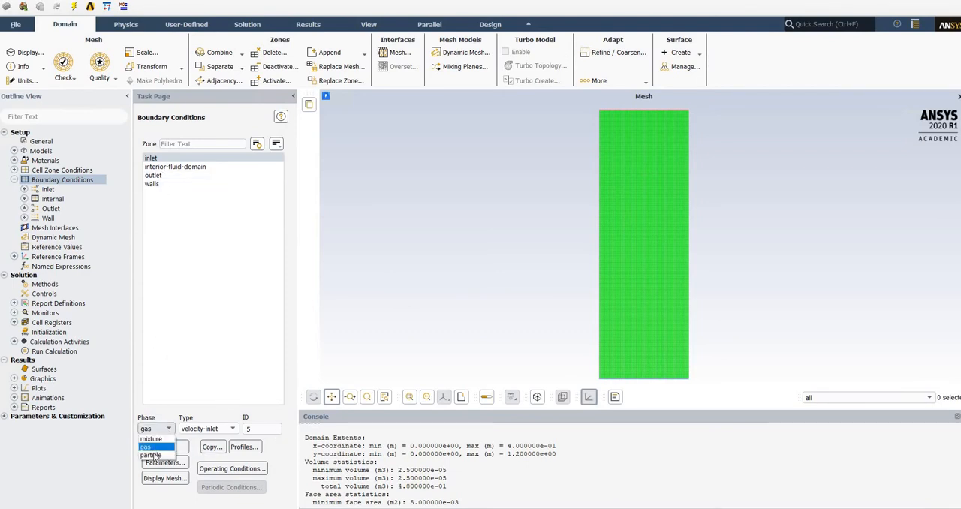
pyautogui.click(166, 454)
pyautogui.click(164, 448)
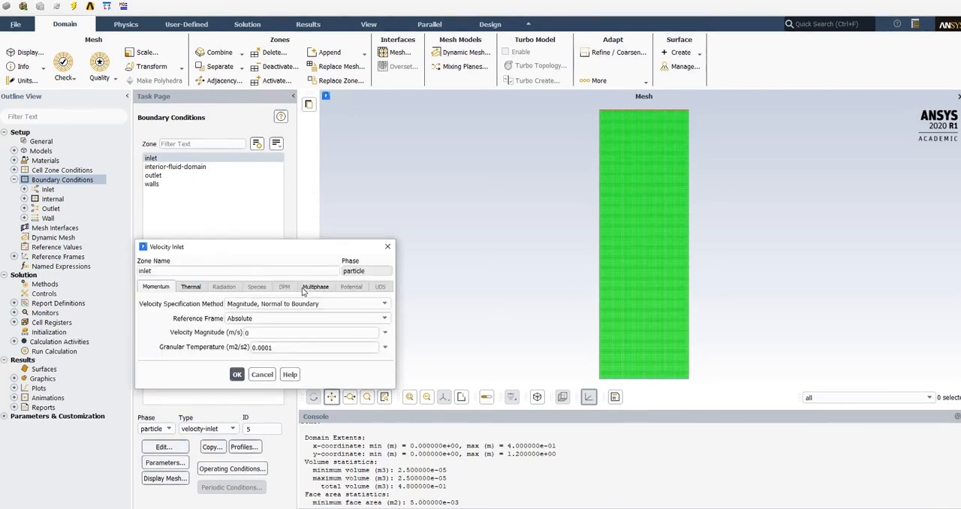
pyautogui.click(316, 287)
pyautogui.click(245, 303)
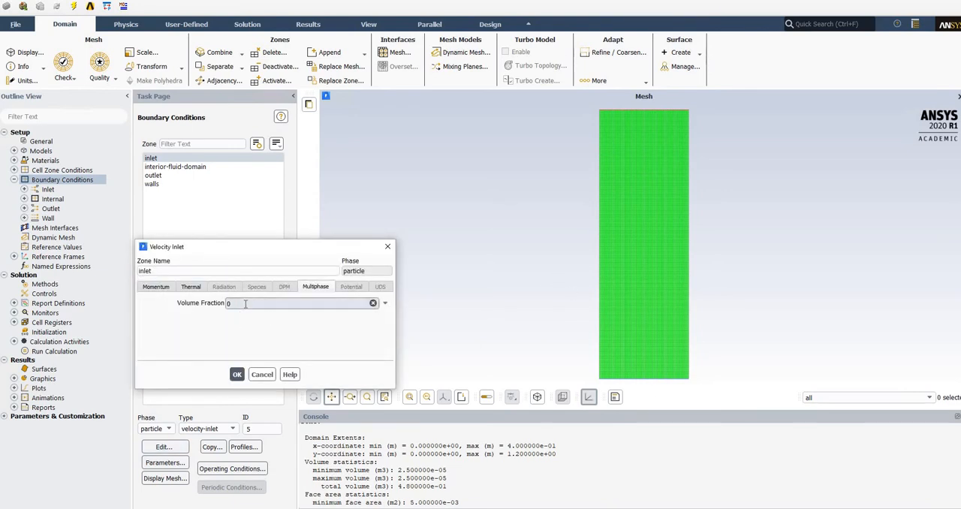
pyautogui.click(194, 288)
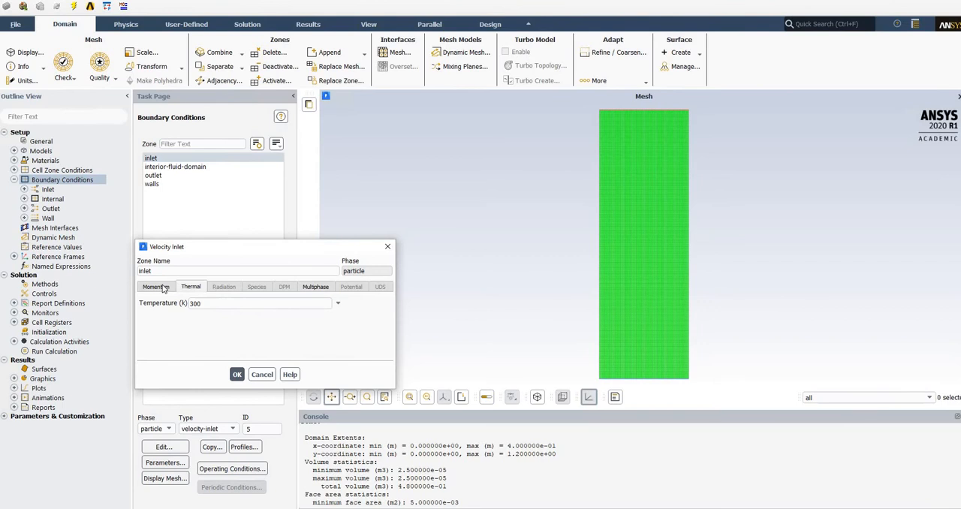
pyautogui.click(158, 286)
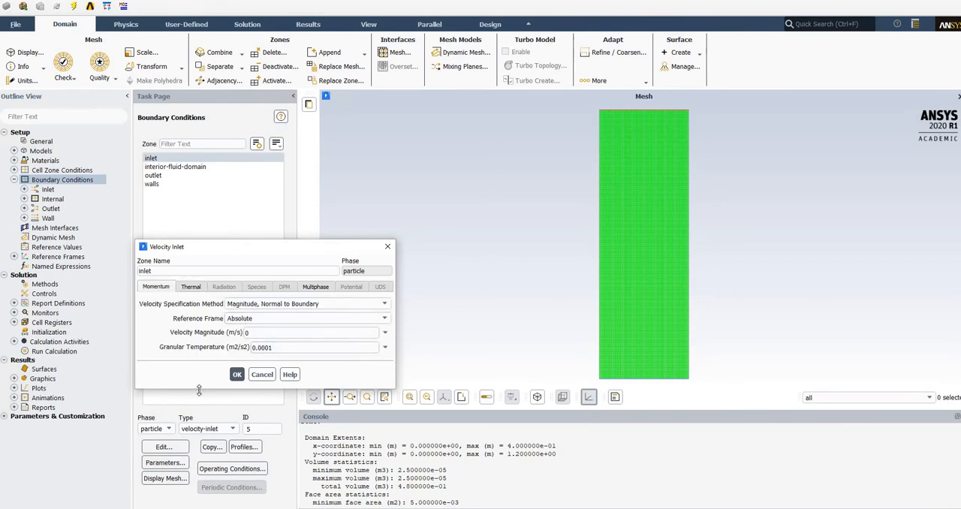
pyautogui.click(262, 375)
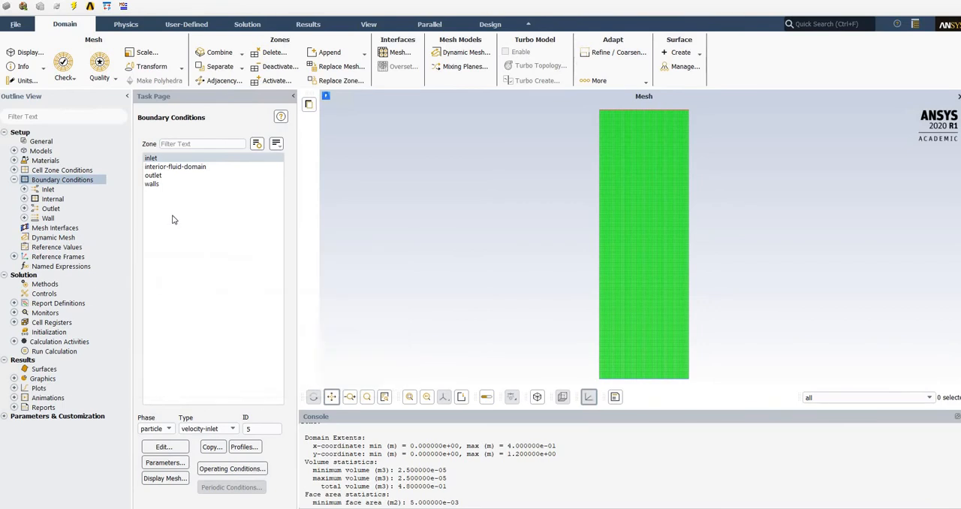
# Check which boundary types are available for the outlet in the particle phase.
pyautogui.click(154, 175)
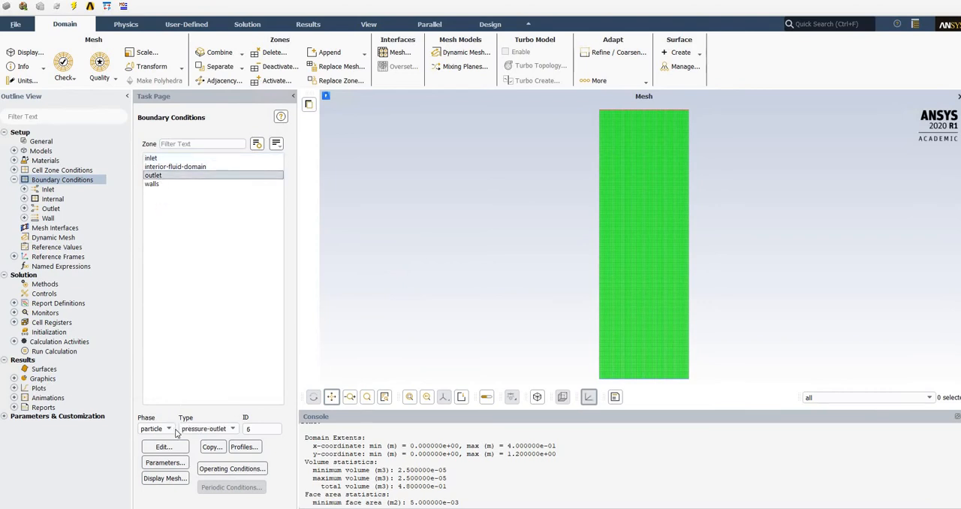
pyautogui.click(232, 429)
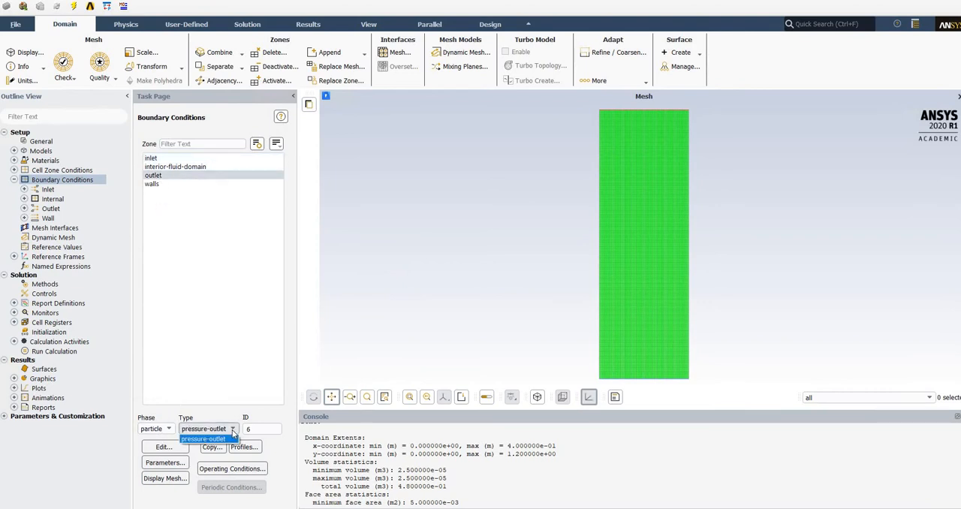
pyautogui.click(233, 431)
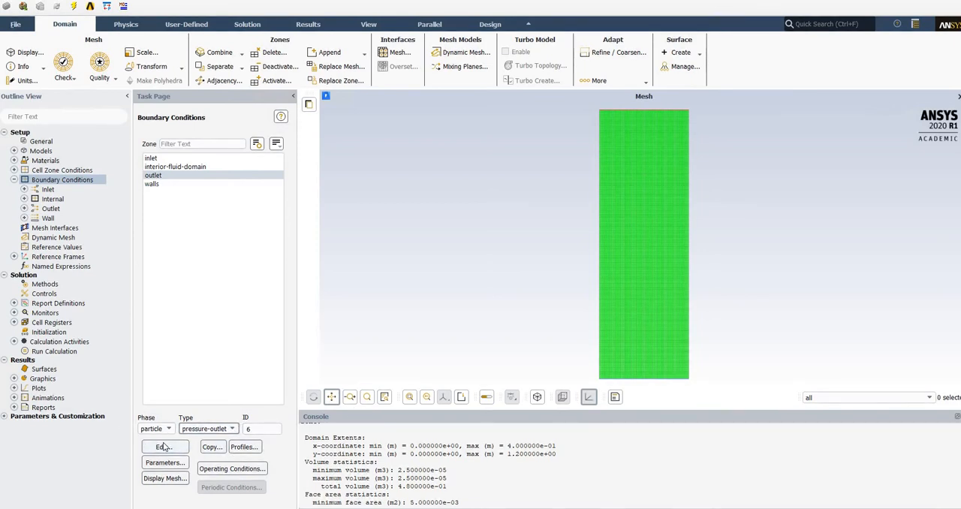
pyautogui.click(233, 431)
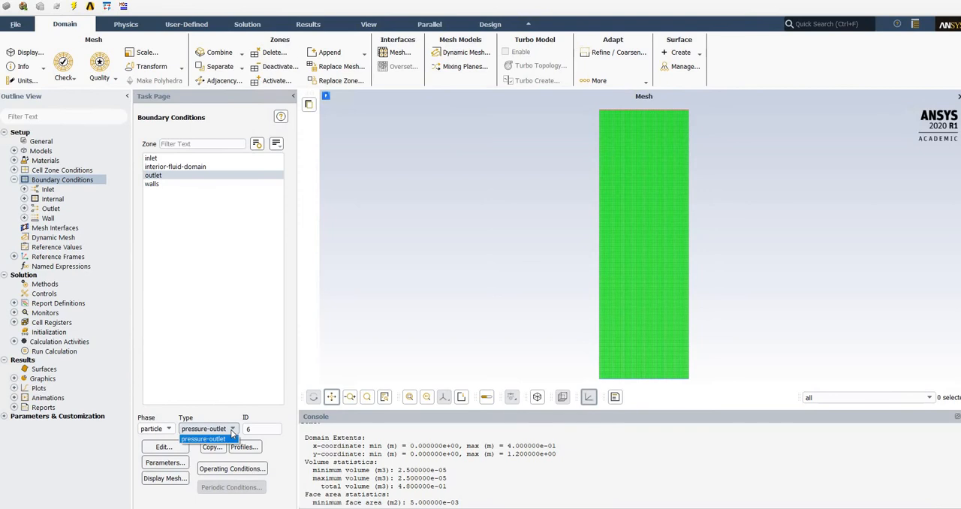
# Set the particle phase's backflow volume fraction at the outlet to 0 and apply it.
pyautogui.click(169, 431)
pyautogui.click(167, 449)
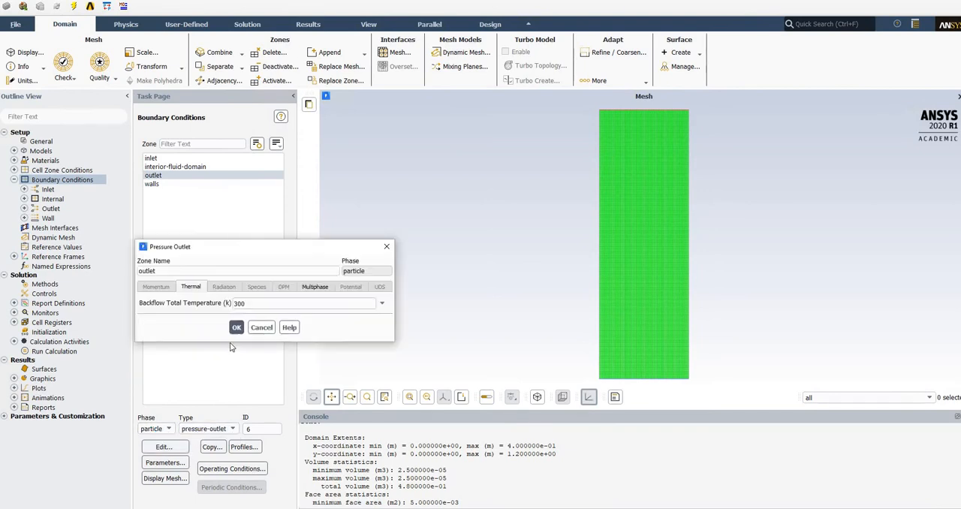
pyautogui.click(320, 287)
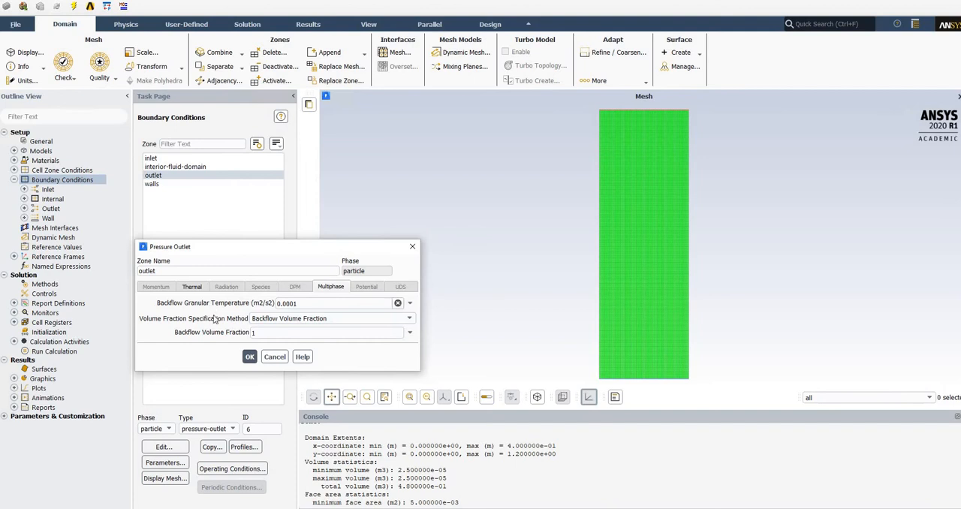
pyautogui.click(253, 332)
pyautogui.write('1')
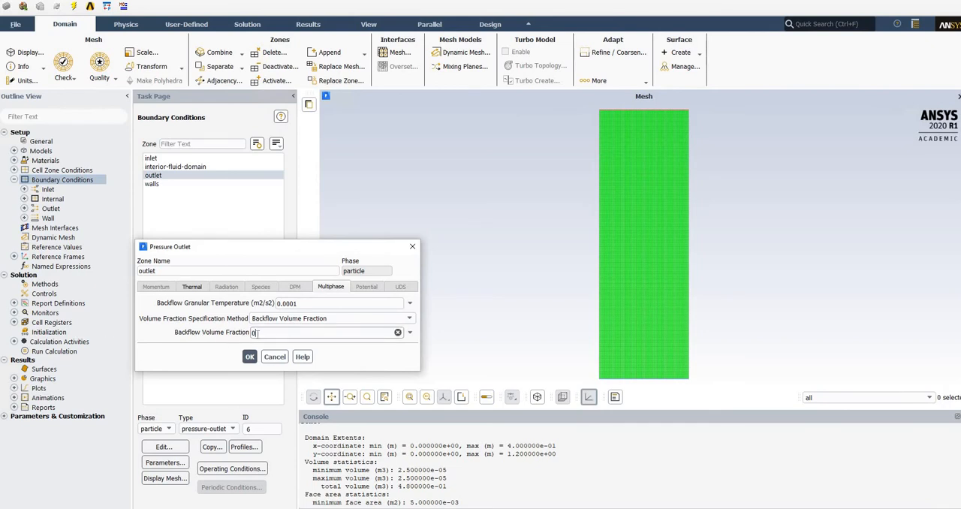
pyautogui.click(251, 364)
pyautogui.click(250, 357)
# Examine the walls' shear condition for the particle phase and their momentum and thermal conditions for the mixture, without changes.
pyautogui.click(154, 185)
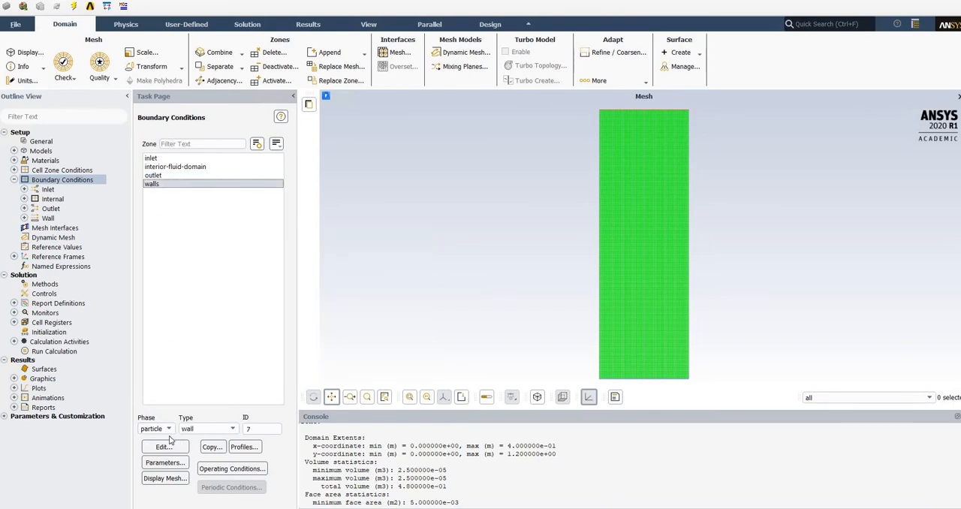
pyautogui.click(164, 447)
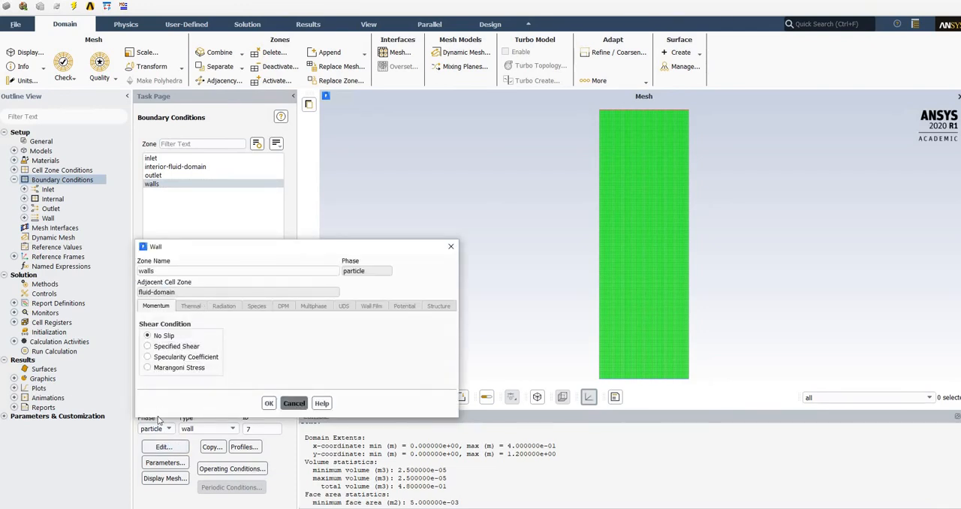
pyautogui.click(292, 403)
pyautogui.click(169, 431)
pyautogui.click(154, 440)
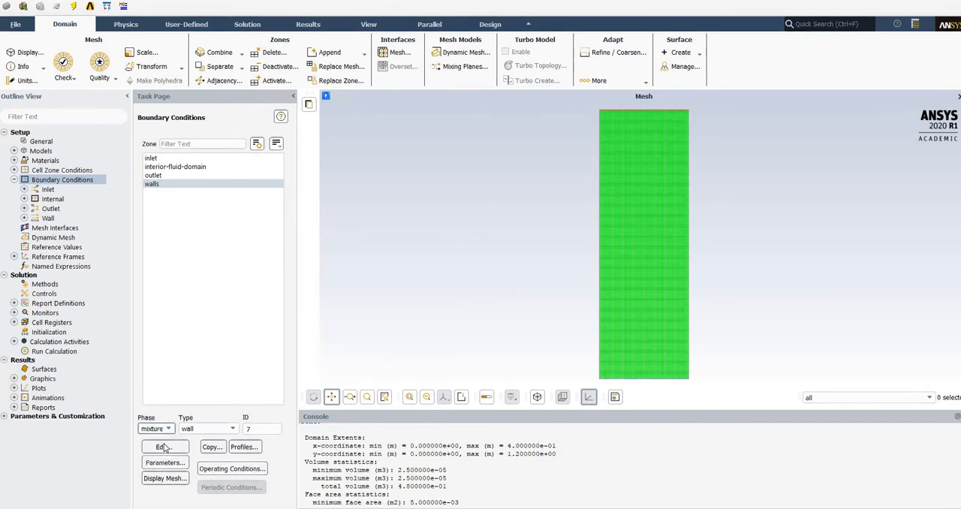
pyautogui.click(163, 447)
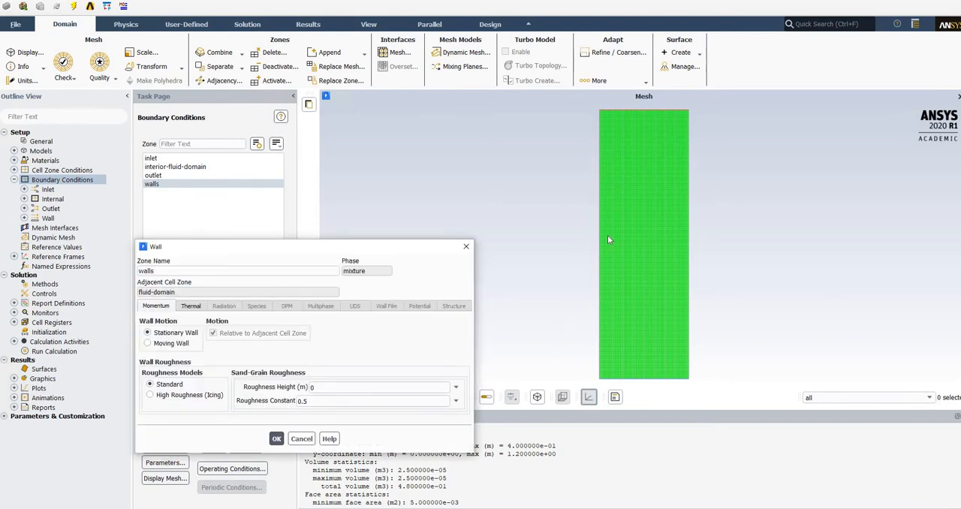
pyautogui.click(185, 308)
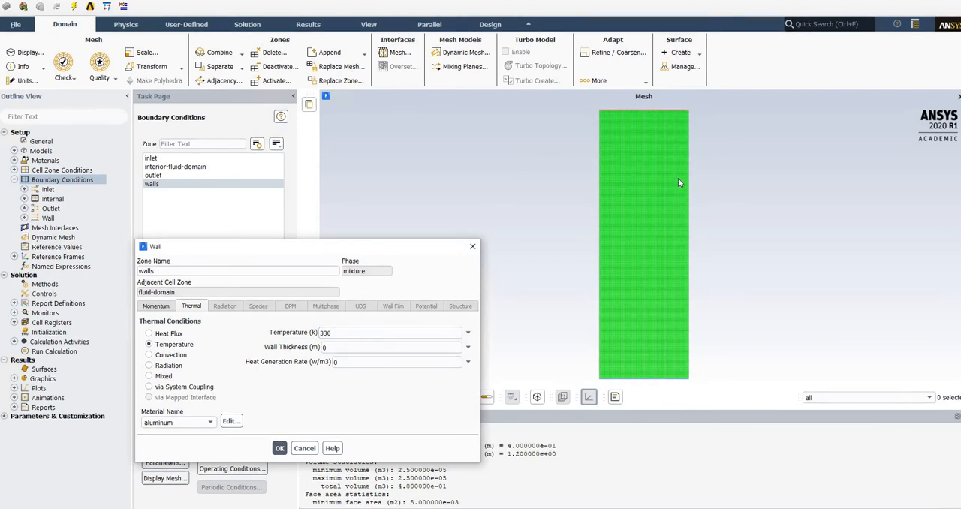
pyautogui.click(297, 454)
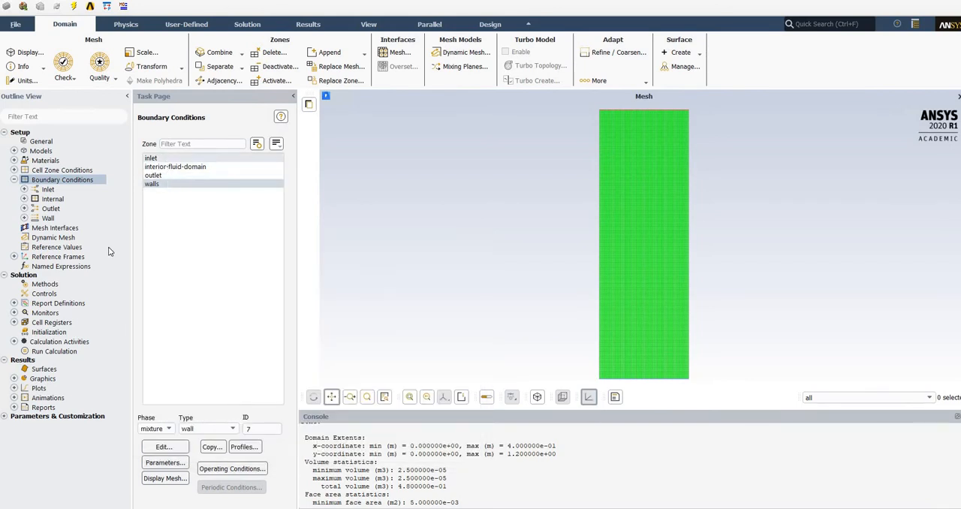
# Leave the boundary conditions and display the solution methods for pressure-velocity coupling and spatial discretization.
pyautogui.click(13, 181)
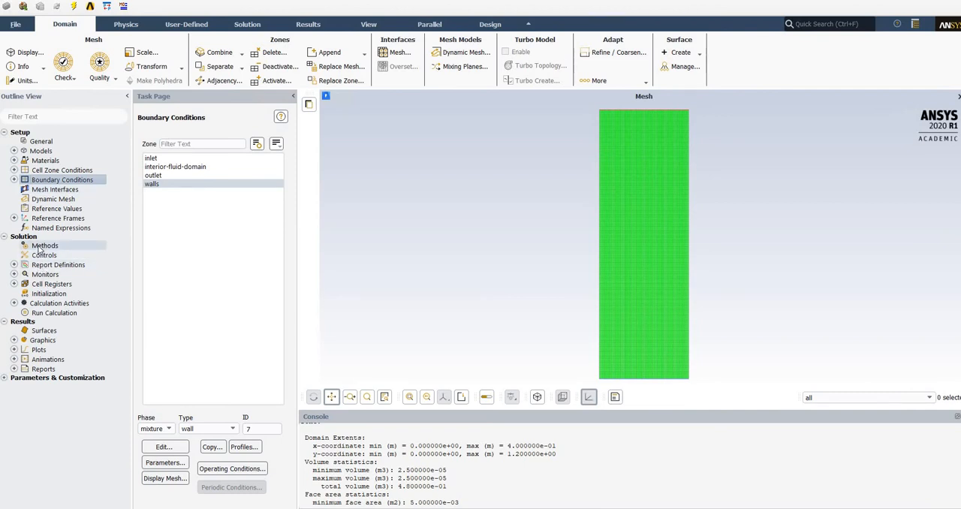
pyautogui.click(39, 248)
pyautogui.click(43, 255)
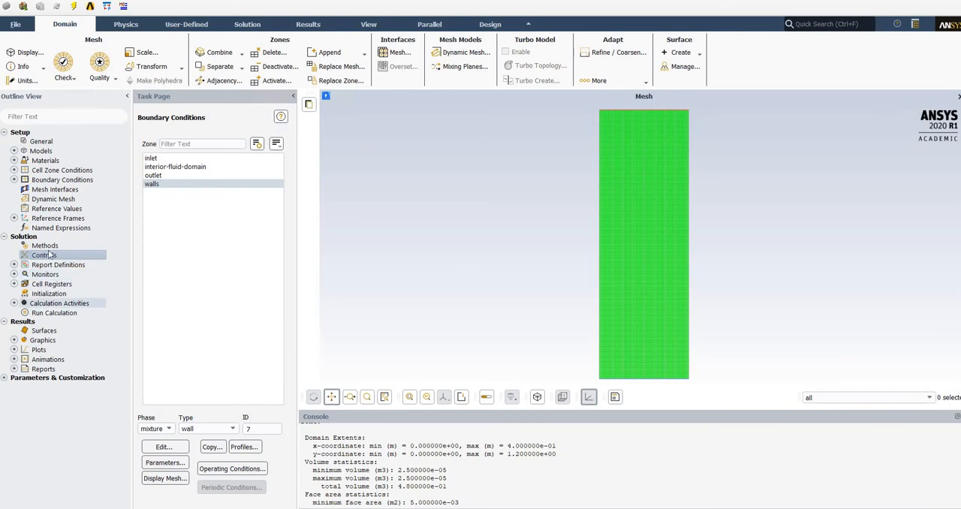
pyautogui.click(45, 246)
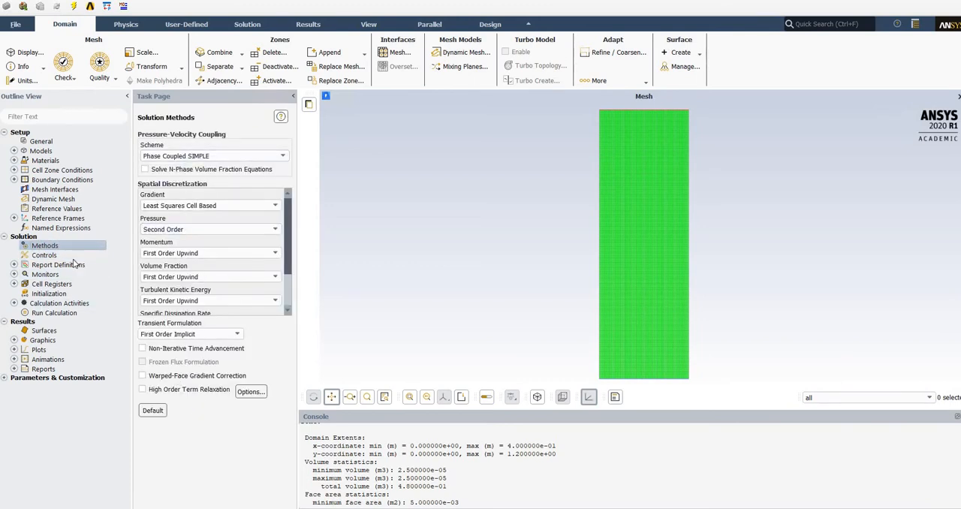
# Review the under-relaxation factors and the standard initialization values, and return to the list of boundary zones.
pyautogui.click(46, 255)
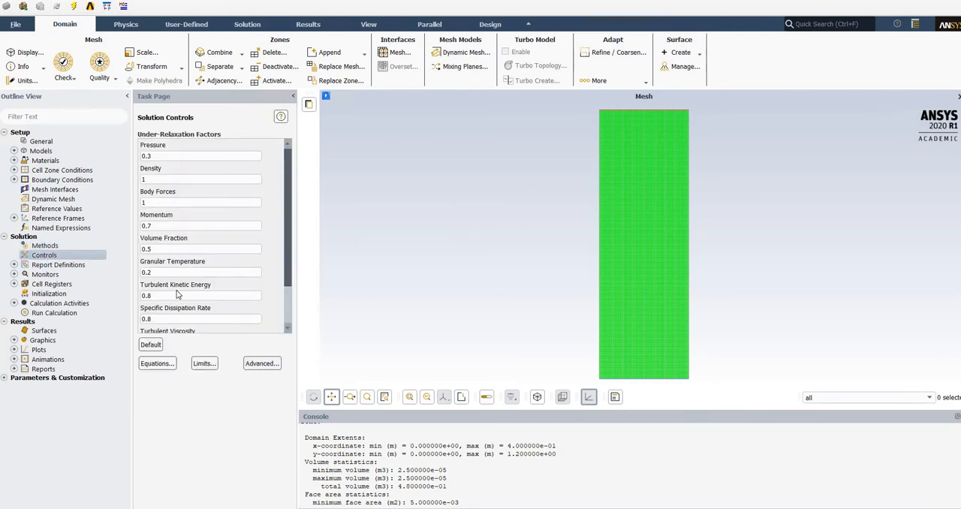
pyautogui.click(46, 294)
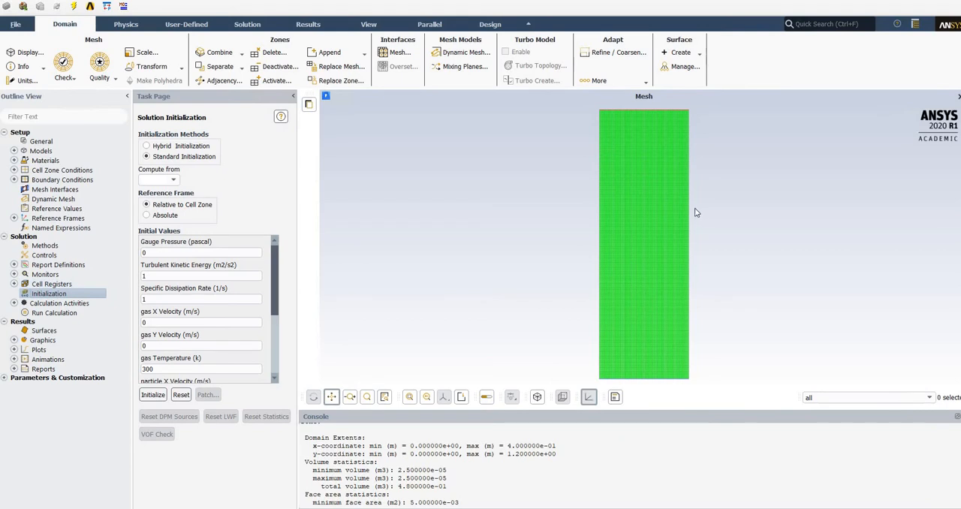
pyautogui.doubleClick(53, 180)
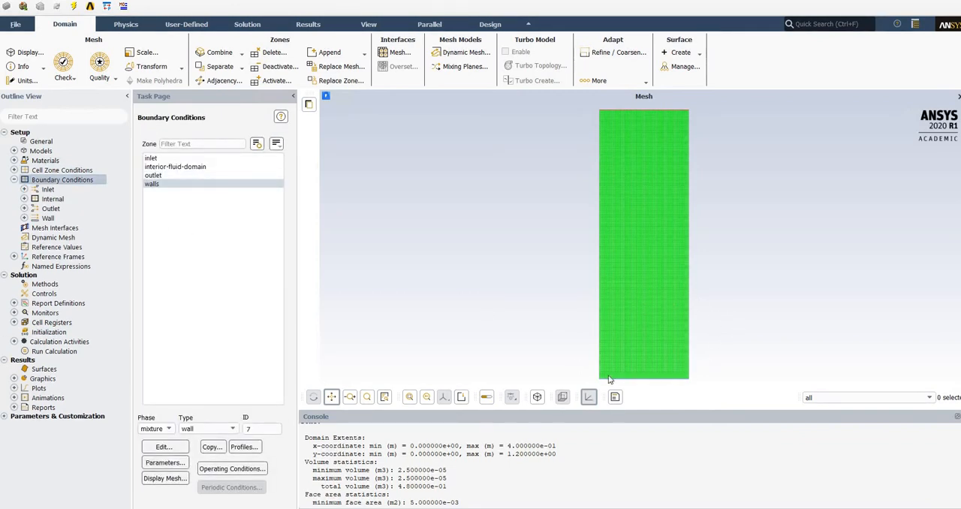
pyautogui.click(14, 180)
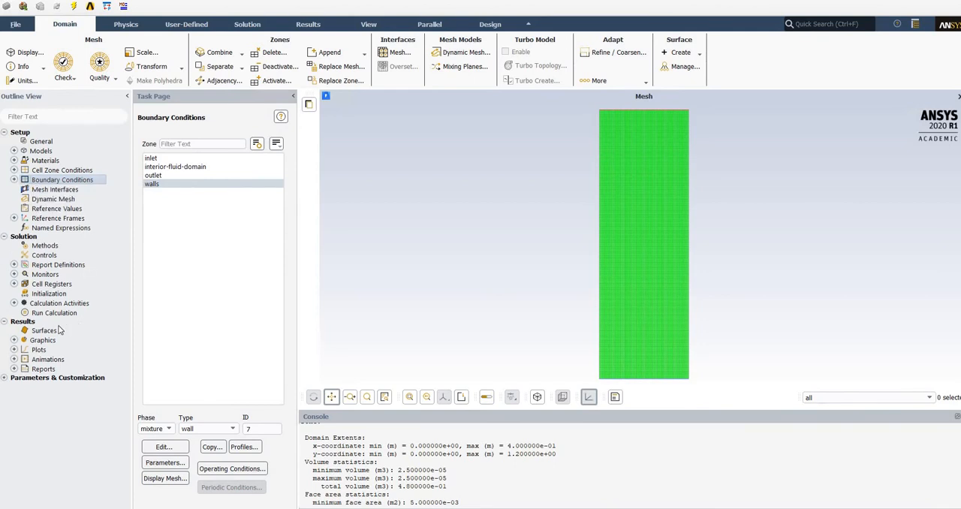
pyautogui.click(14, 284)
pyautogui.click(14, 284)
pyautogui.rightClick(62, 286)
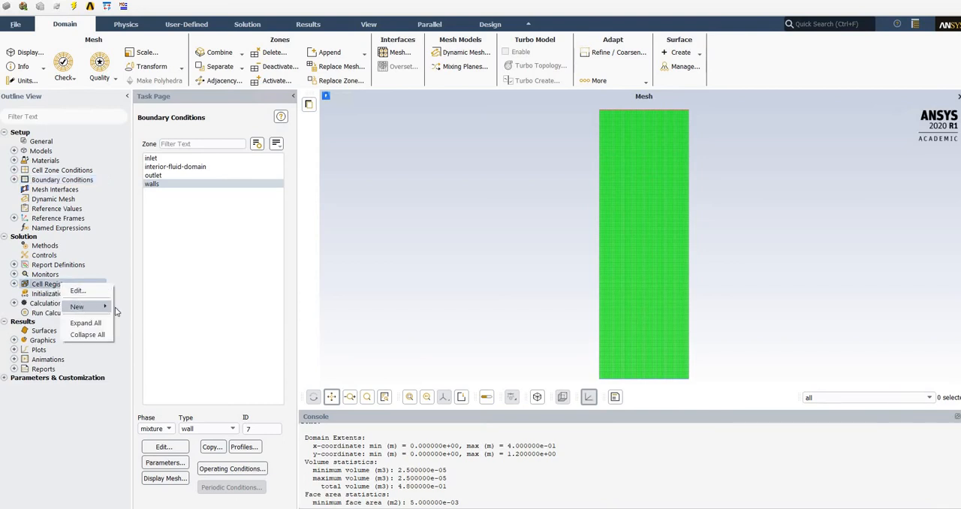
pyautogui.moveTo(81, 306)
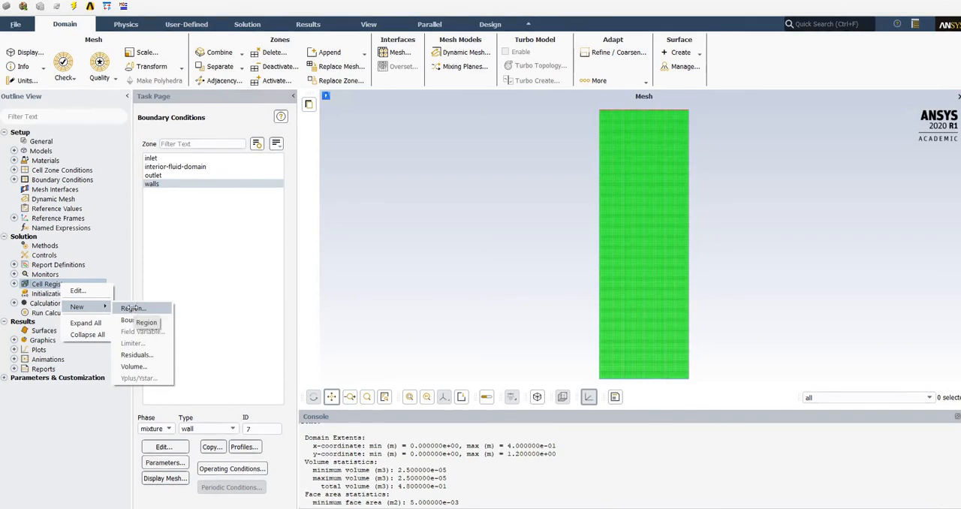
pyautogui.click(132, 309)
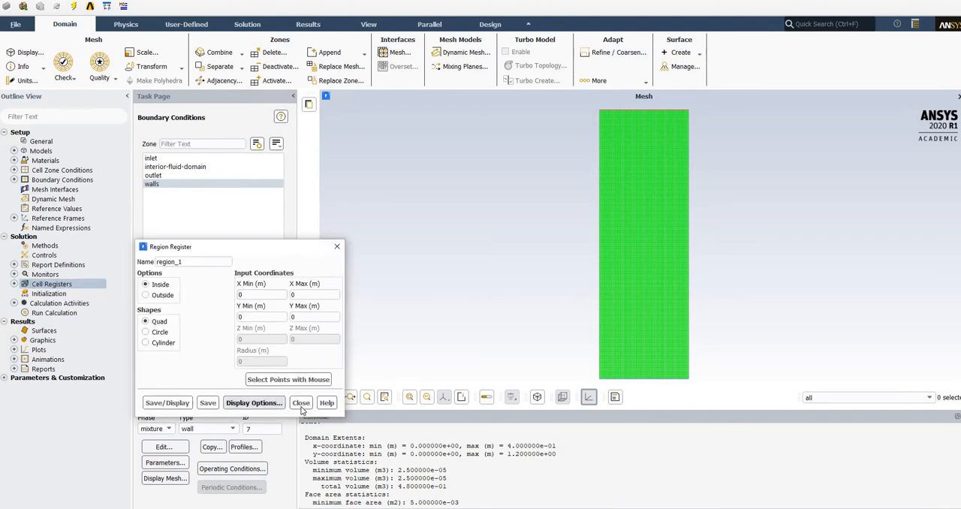
pyautogui.click(300, 403)
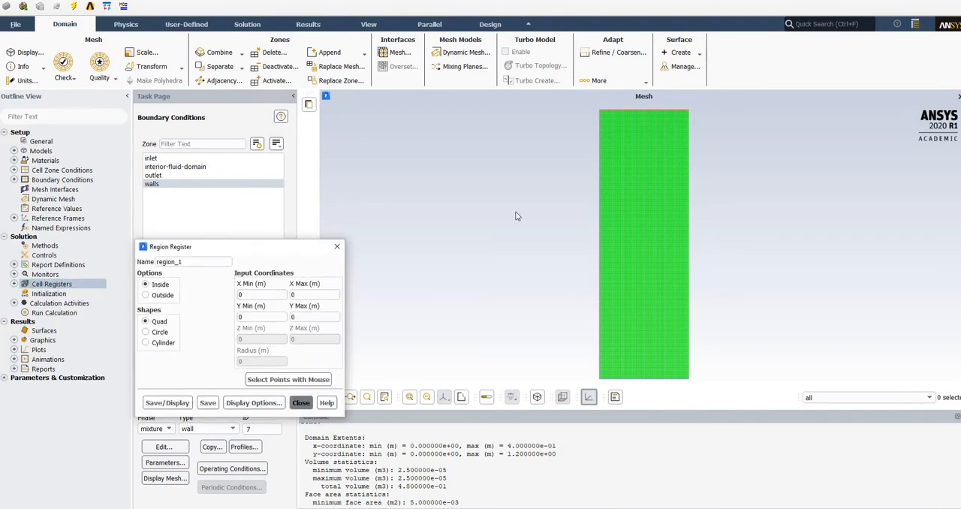
# Start a new region cell register from the mesh adaption controls and name it region_2.
pyautogui.click(611, 53)
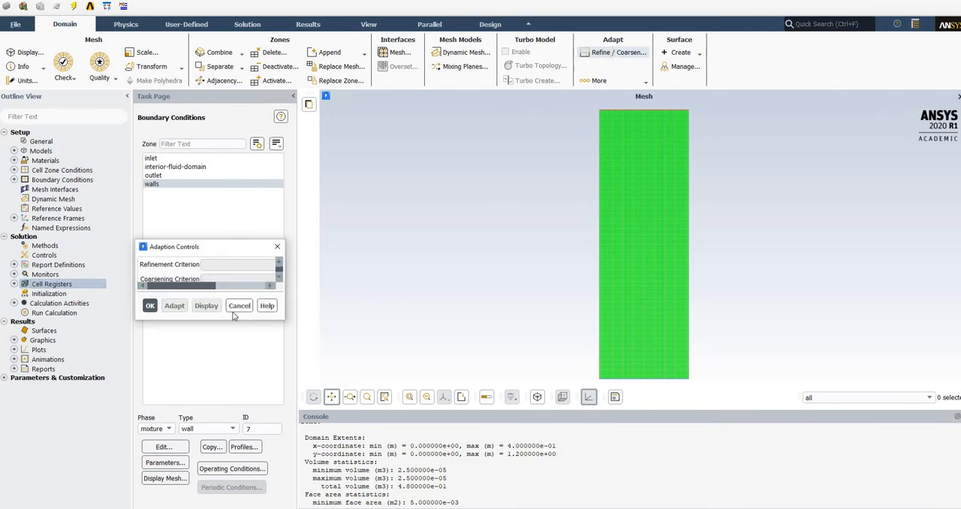
pyautogui.click(325, 340)
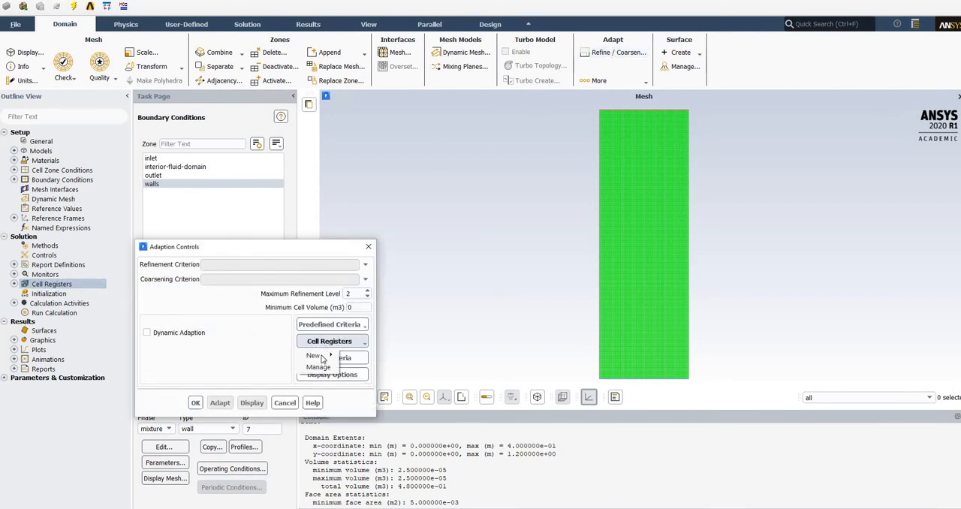
pyautogui.moveTo(322, 356)
pyautogui.click(359, 356)
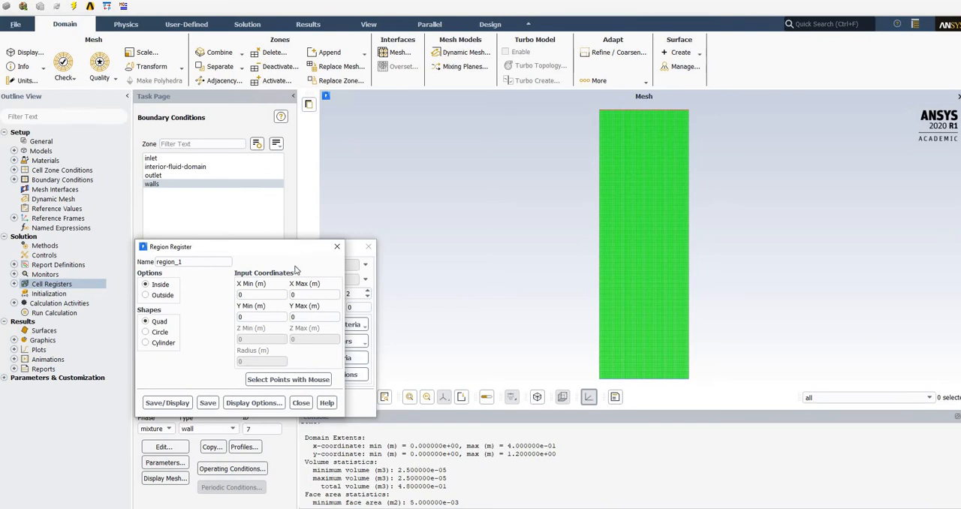
pyautogui.click(189, 261)
pyautogui.click(247, 296)
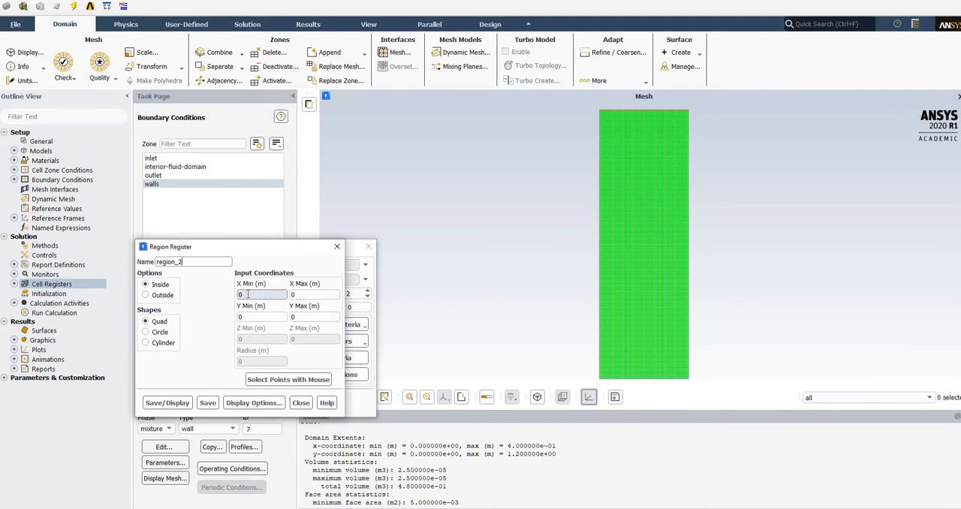
# Set the quad region's bounds to X from 0 to 1 m and Y from 0.4 to 0.6 m.
pyautogui.doubleClick(247, 295)
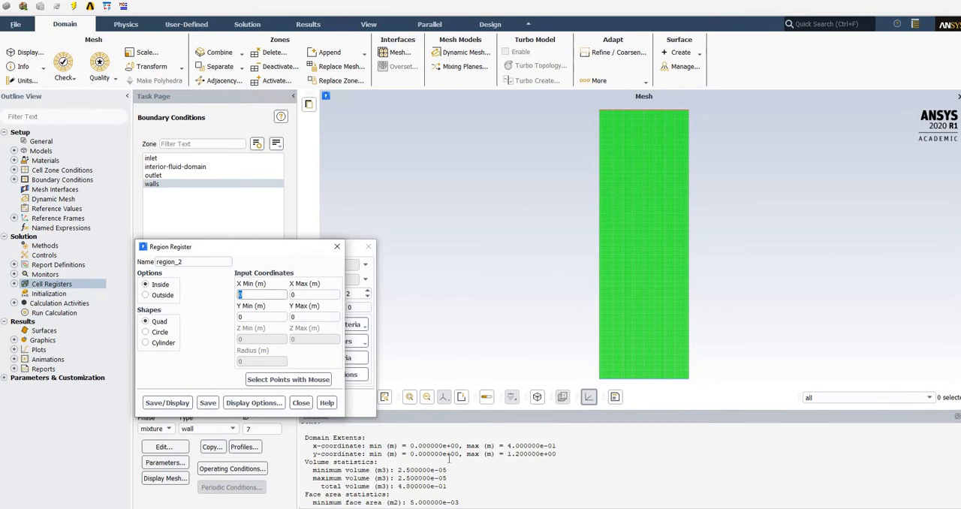
pyautogui.scroll(3, 446, 464)
pyautogui.scroll(-3, 444, 465)
pyautogui.doubleClick(306, 295)
pyautogui.write('1')
pyautogui.click(302, 317)
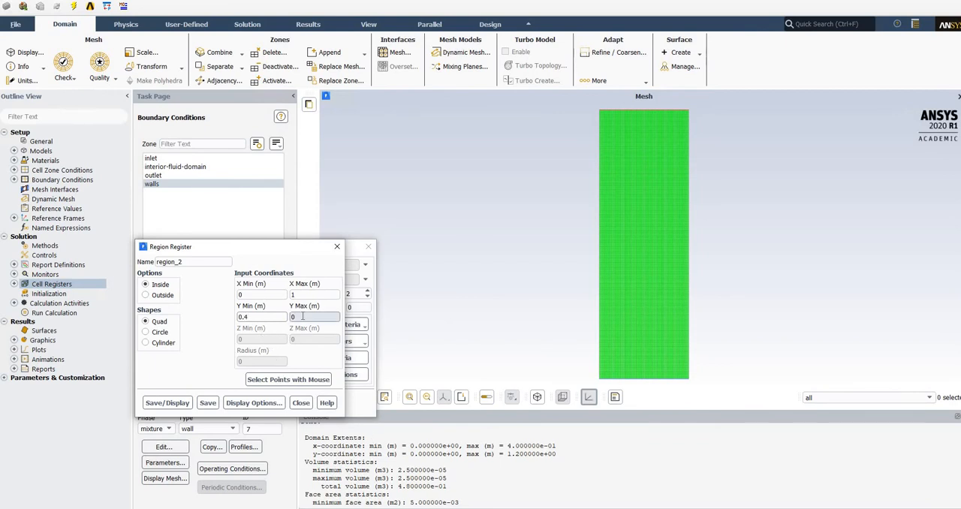
pyautogui.doubleClick(303, 316)
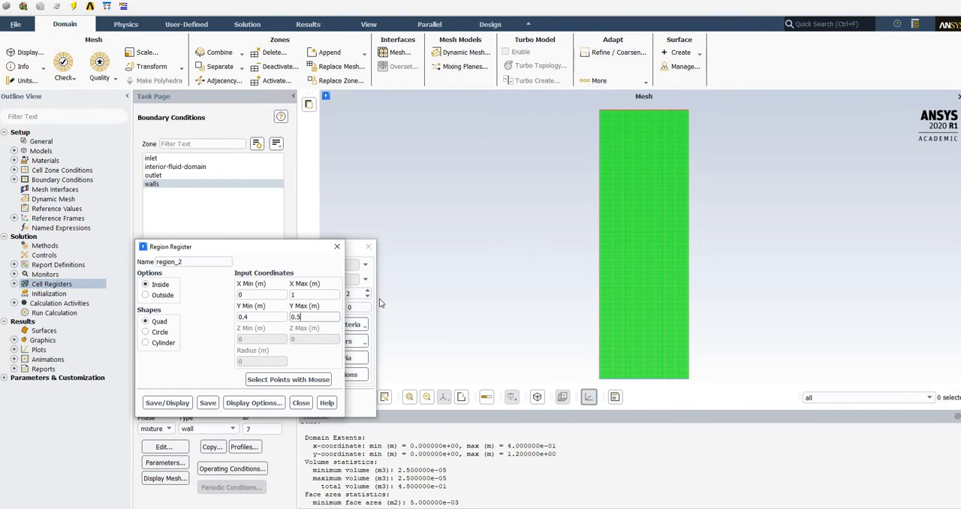
pyautogui.press('BackSpace')
pyautogui.write('6')
# Save and display the region_2 register, and close the region and adaption dialogs.
pyautogui.click(169, 403)
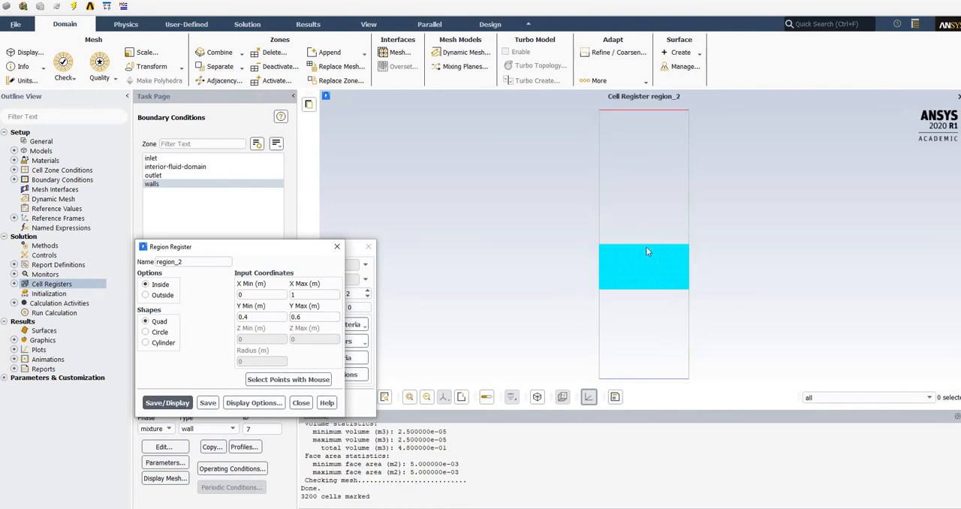
pyautogui.click(299, 404)
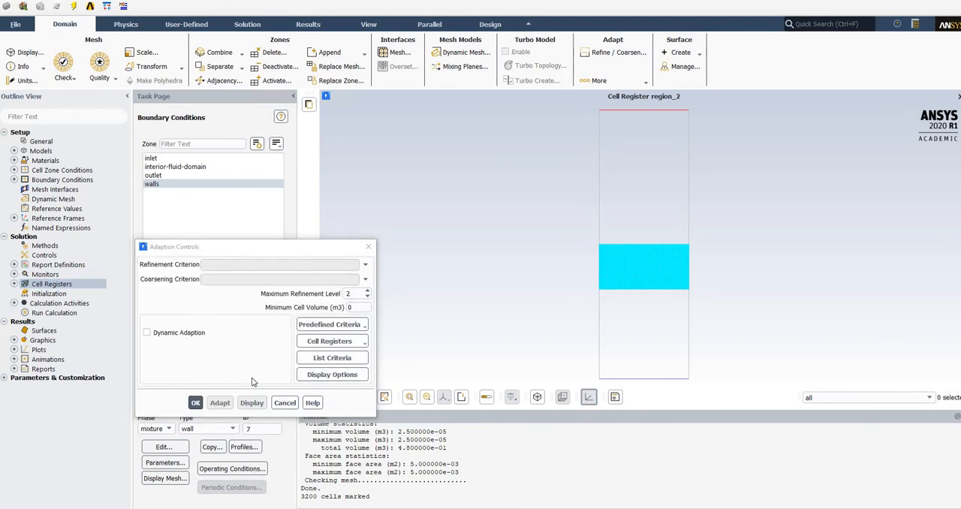
pyautogui.click(196, 404)
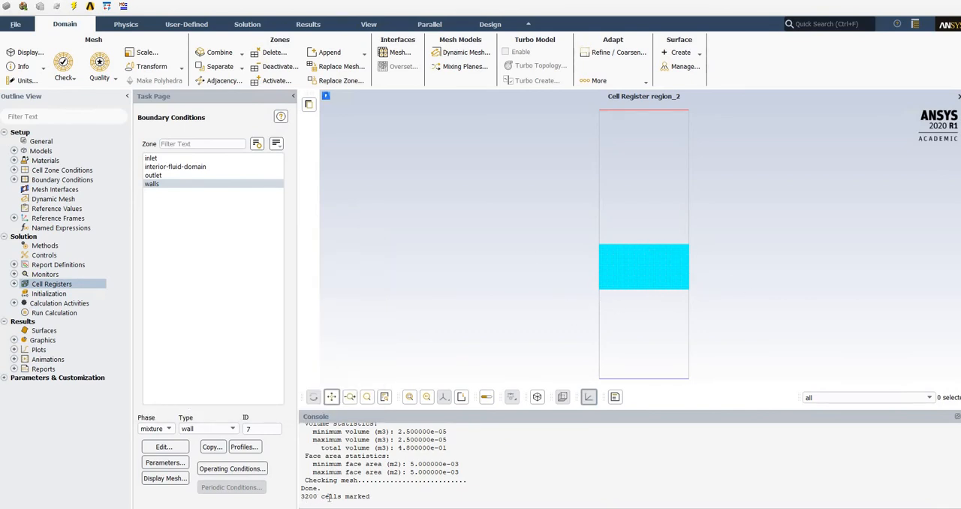
# Review the initialization settings, the calculation activities with their autosave options, and the time-stepping parameters for running the calculation.
pyautogui.click(49, 296)
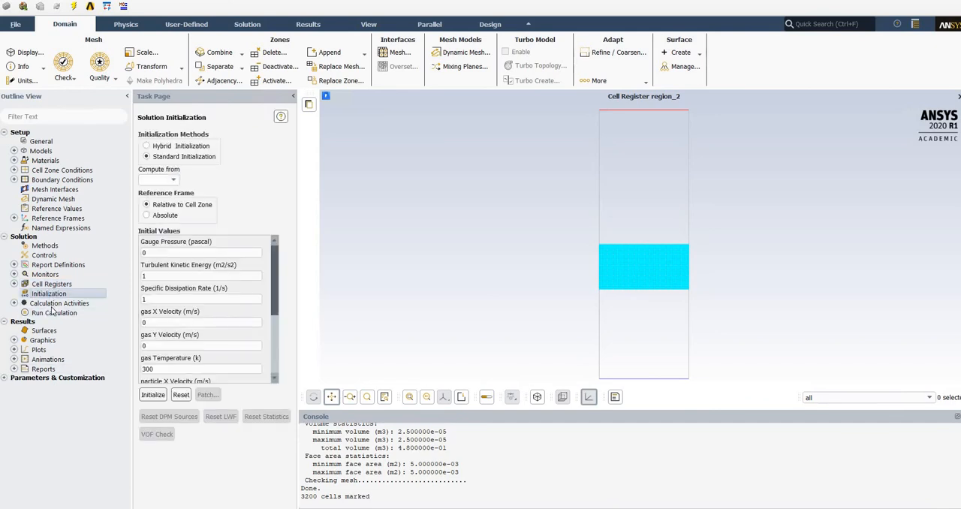
pyautogui.click(14, 304)
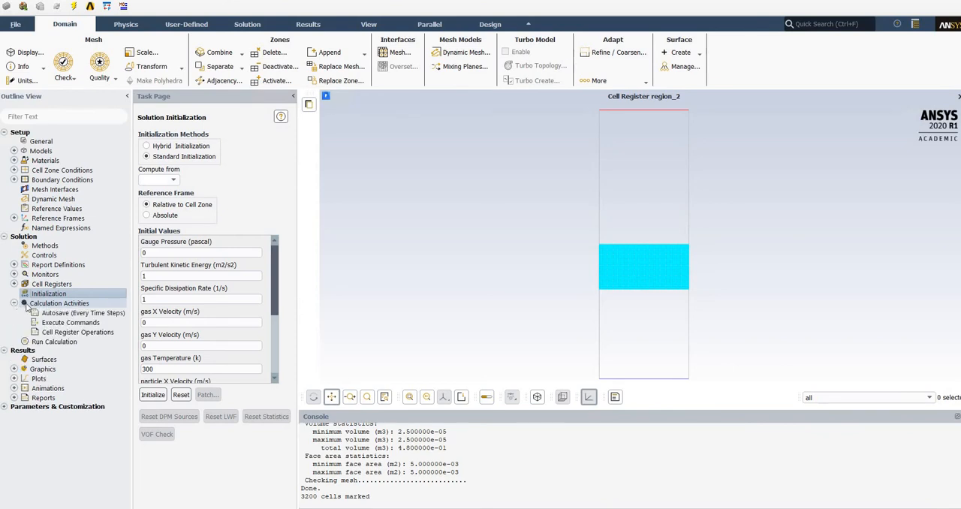
pyautogui.click(15, 304)
pyautogui.doubleClick(34, 307)
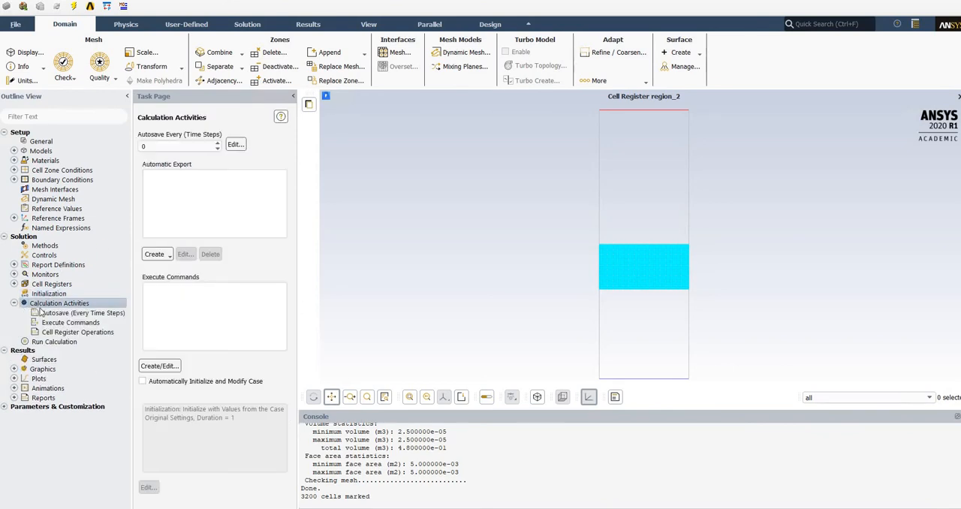
pyautogui.click(14, 303)
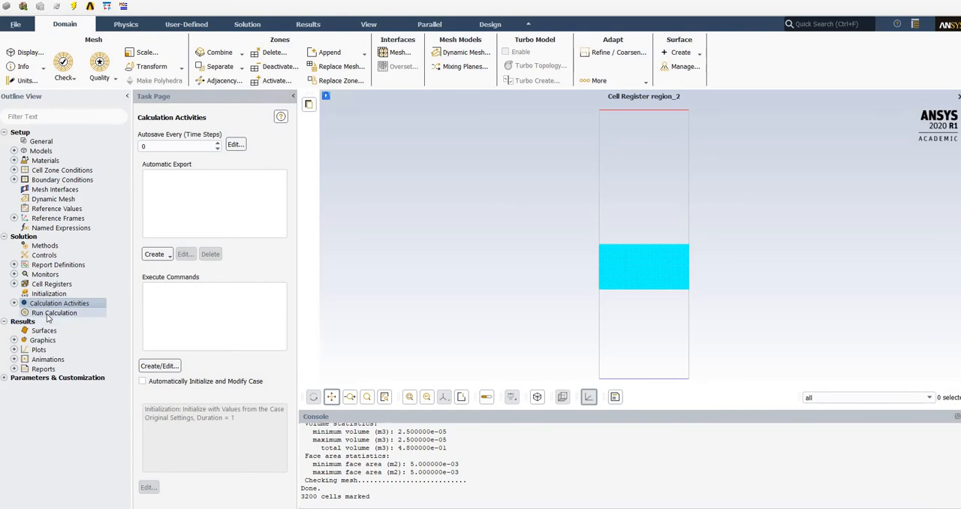
pyautogui.click(47, 314)
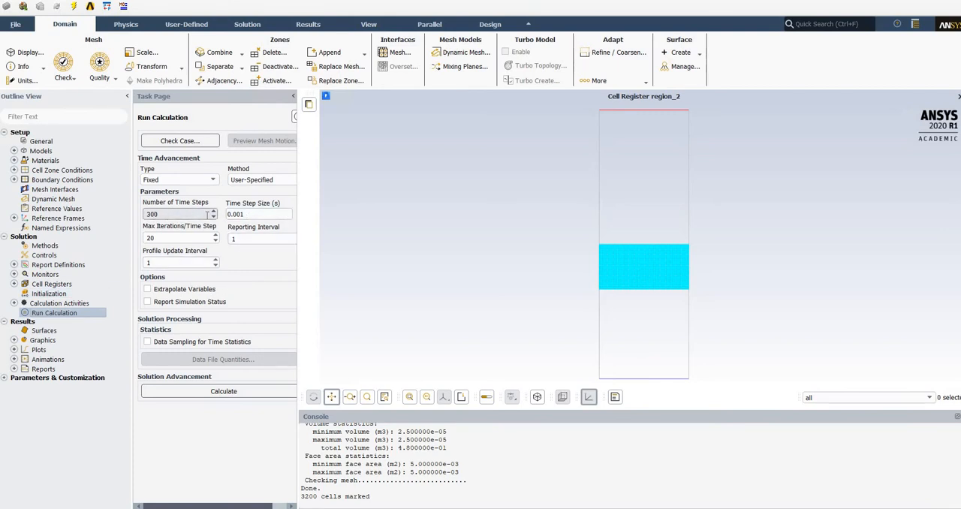
# Initialize the solution with Hybrid Initialization and agree to clear the existing animation history.
pyautogui.click(99, 293)
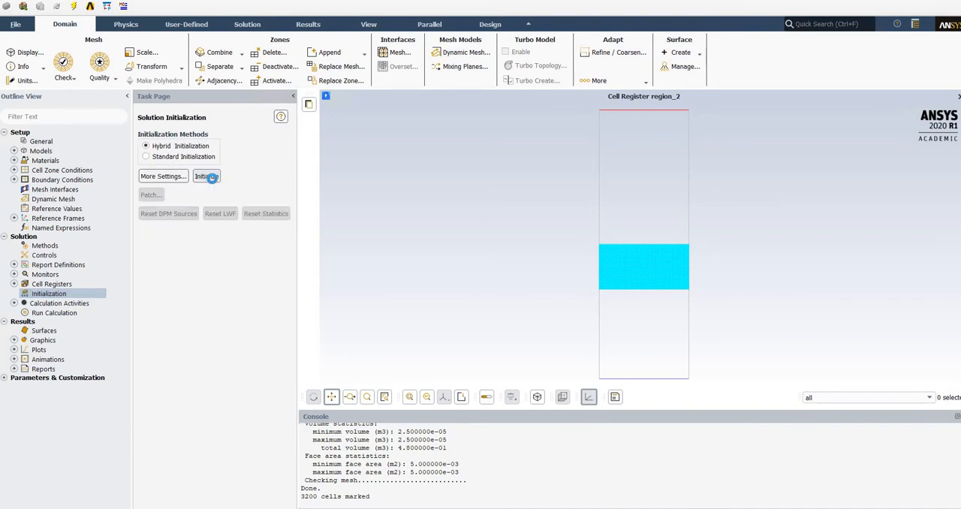
pyautogui.click(207, 177)
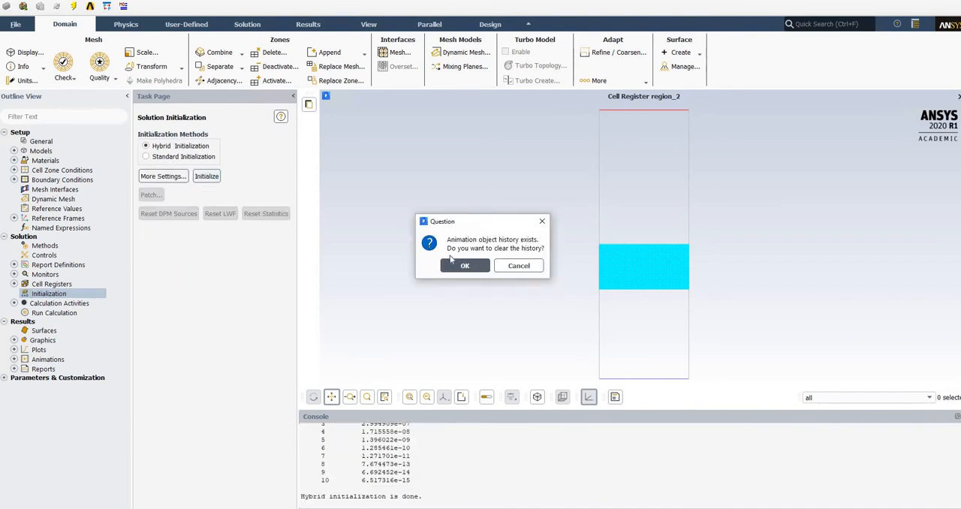
pyautogui.click(464, 266)
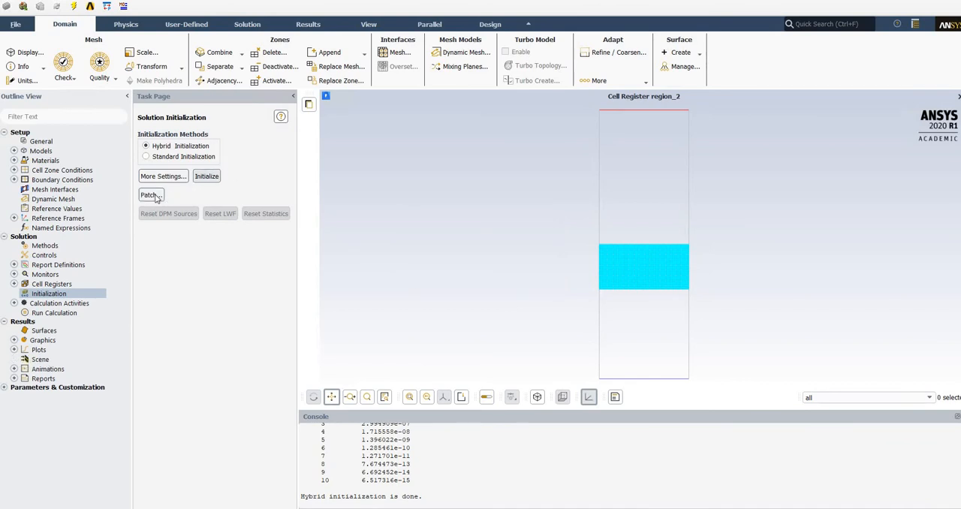
# Patch the particle phase's volume fraction with a value of 0.6 in the region_2 register.
pyautogui.click(151, 195)
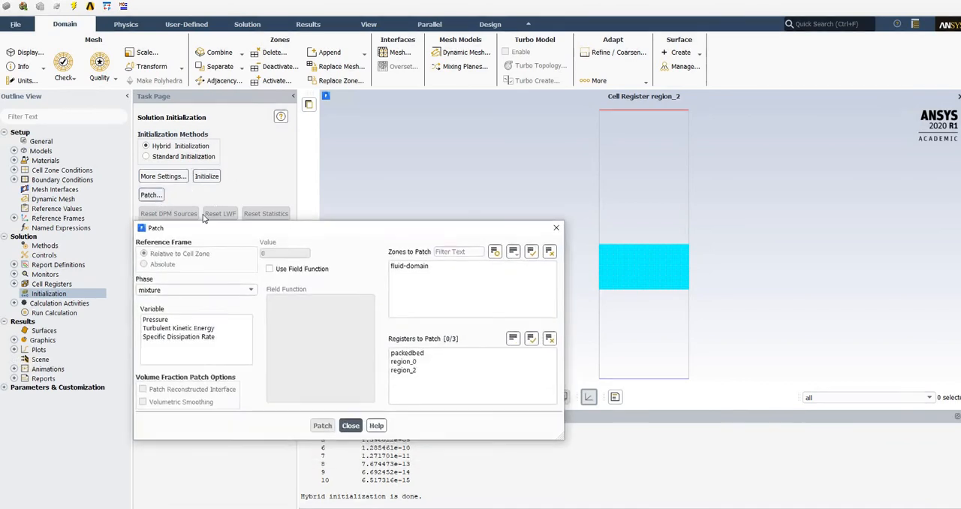
pyautogui.click(210, 230)
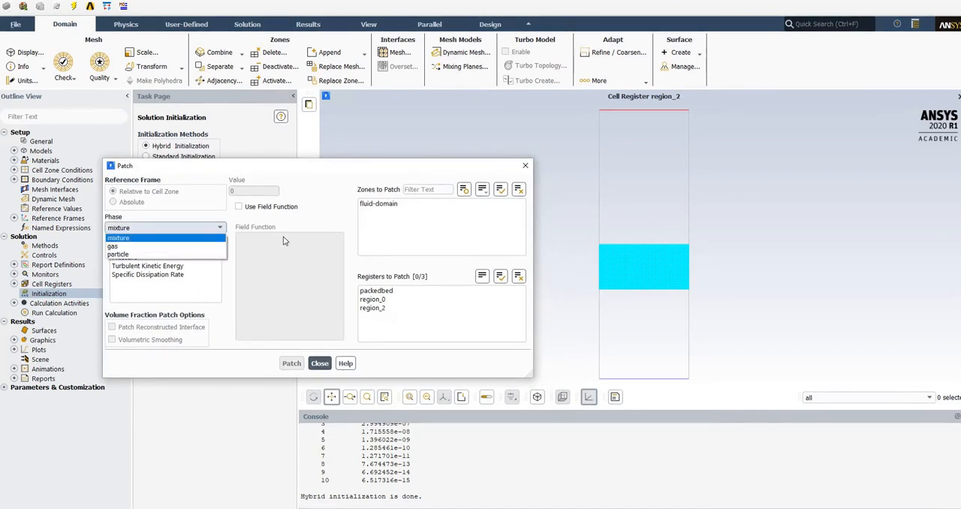
pyautogui.click(136, 255)
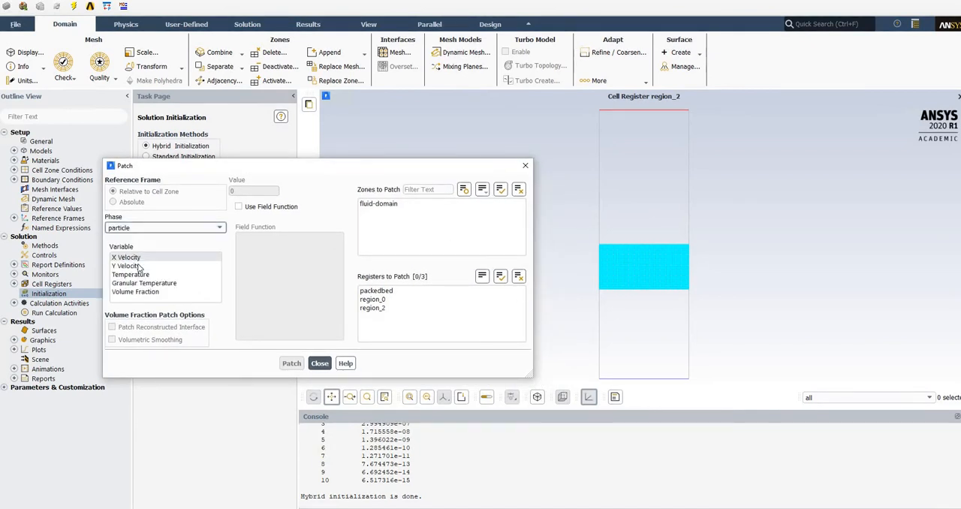
pyautogui.click(142, 292)
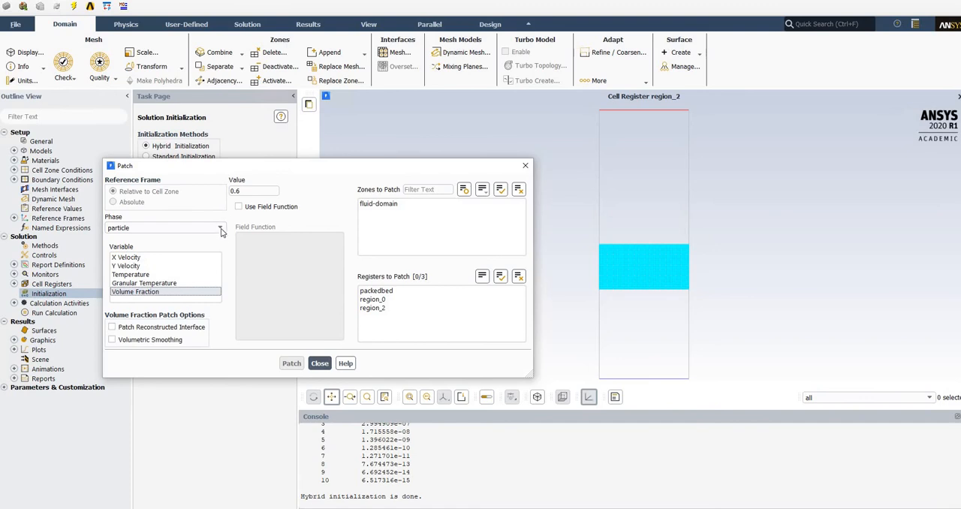
pyautogui.click(247, 189)
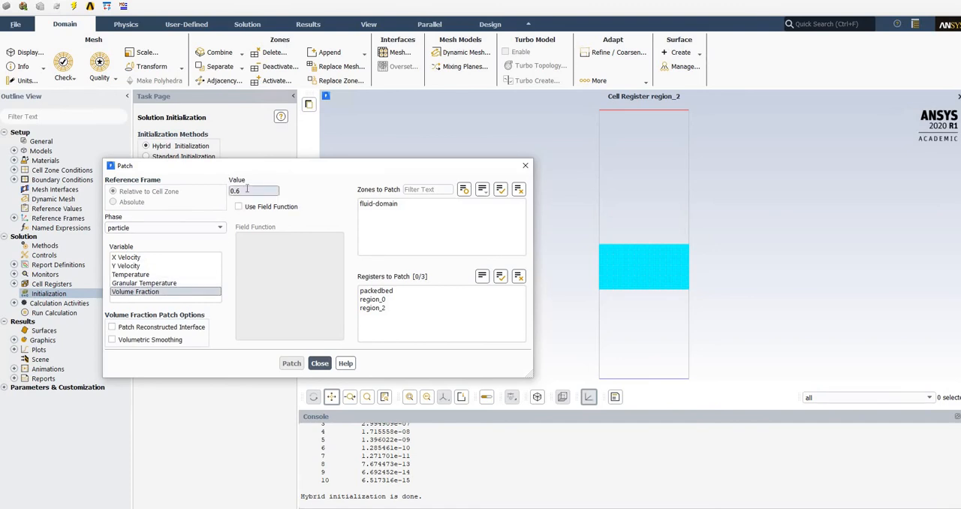
pyautogui.doubleClick(248, 189)
pyautogui.click(376, 308)
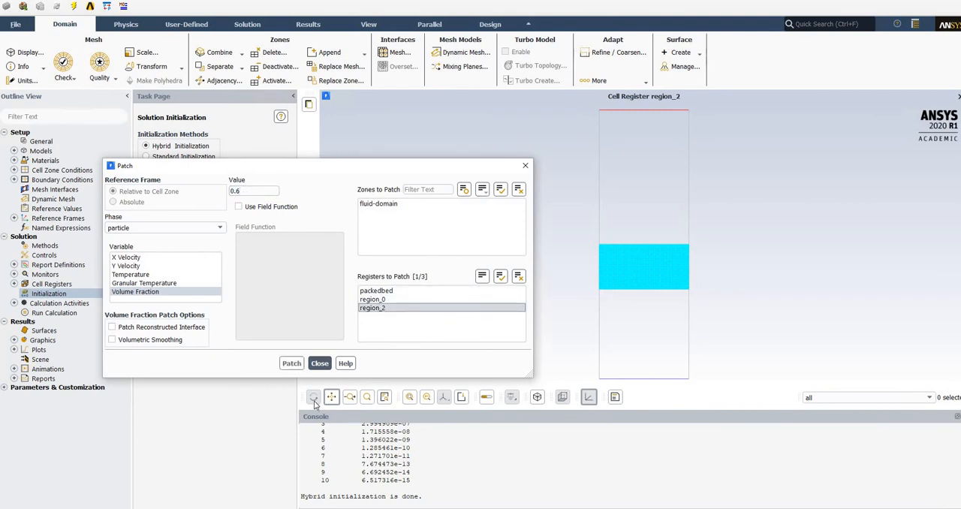
pyautogui.click(292, 363)
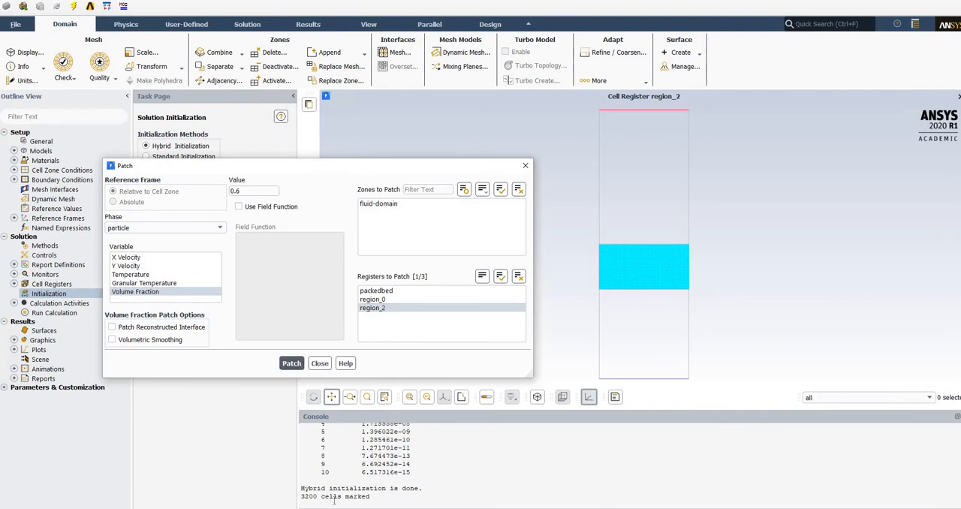
# Close the patch settings, display contour-1 of the particle phase's volume fraction on fluid-domain, and close the contour settings.
pyautogui.click(320, 364)
pyautogui.doubleClick(43, 340)
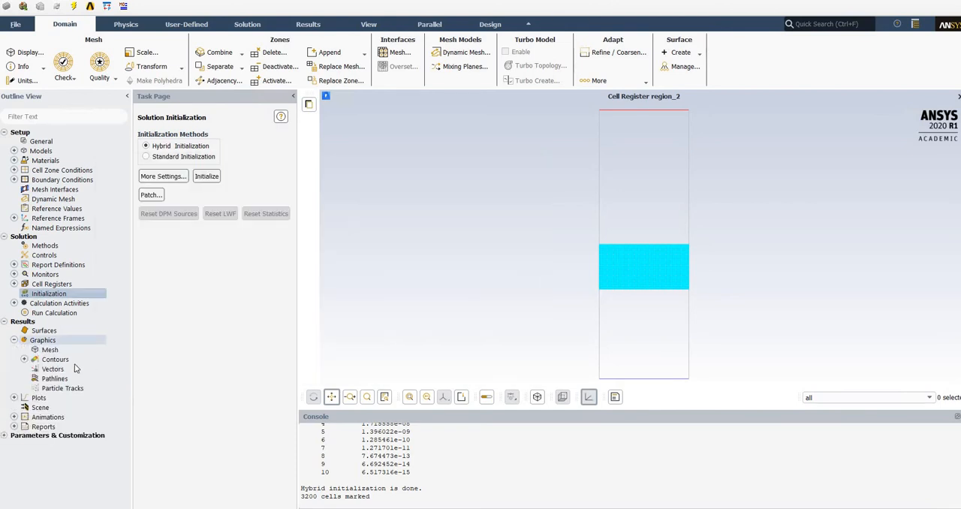
pyautogui.click(24, 359)
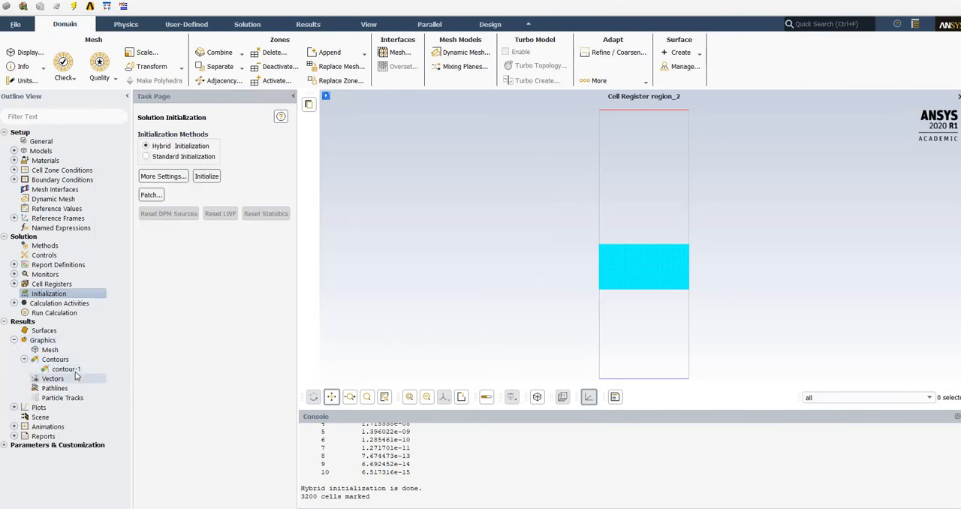
pyautogui.doubleClick(73, 370)
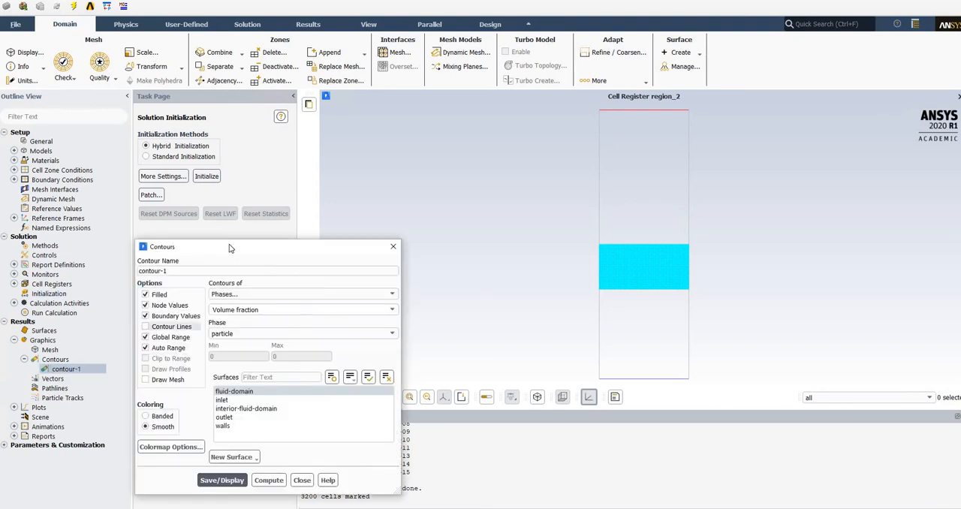
pyautogui.moveTo(230, 248); pyautogui.dragTo(169, 184)
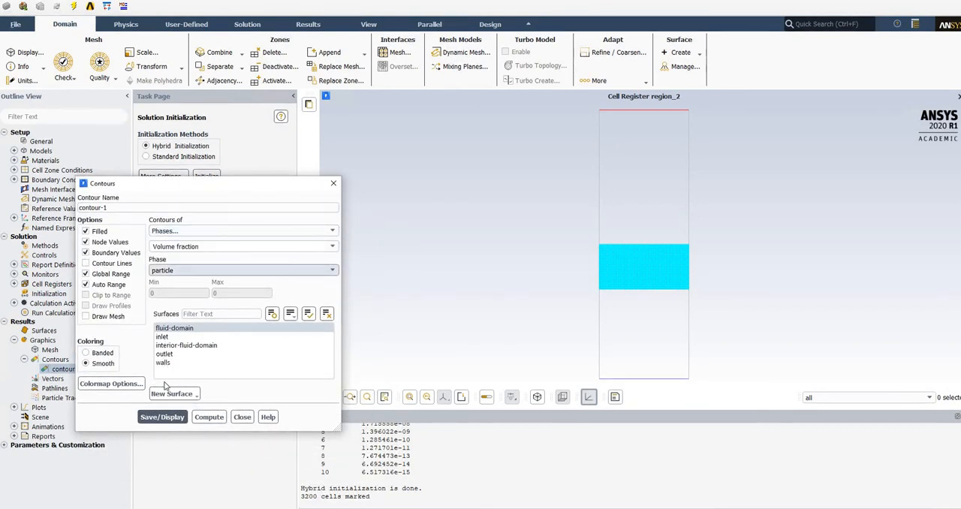
pyautogui.click(161, 417)
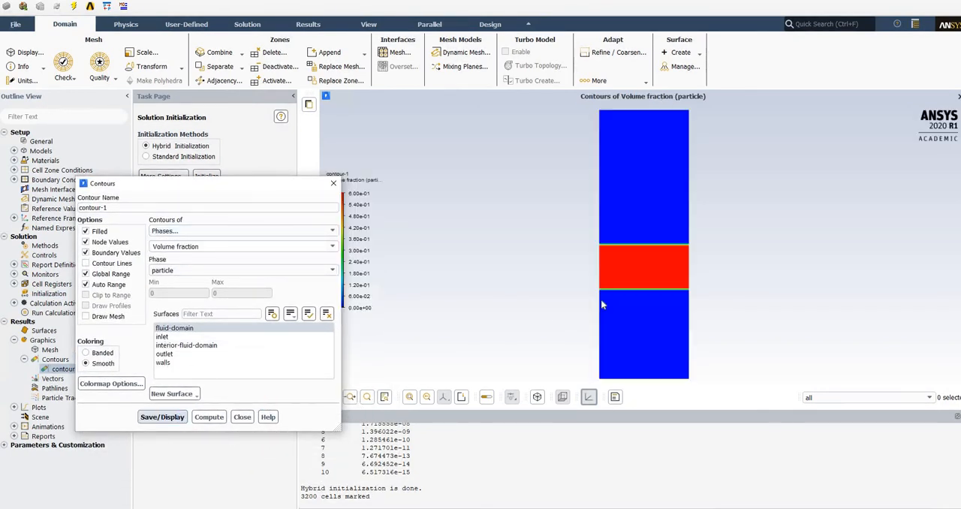
pyautogui.moveTo(223, 187); pyautogui.dragTo(186, 187)
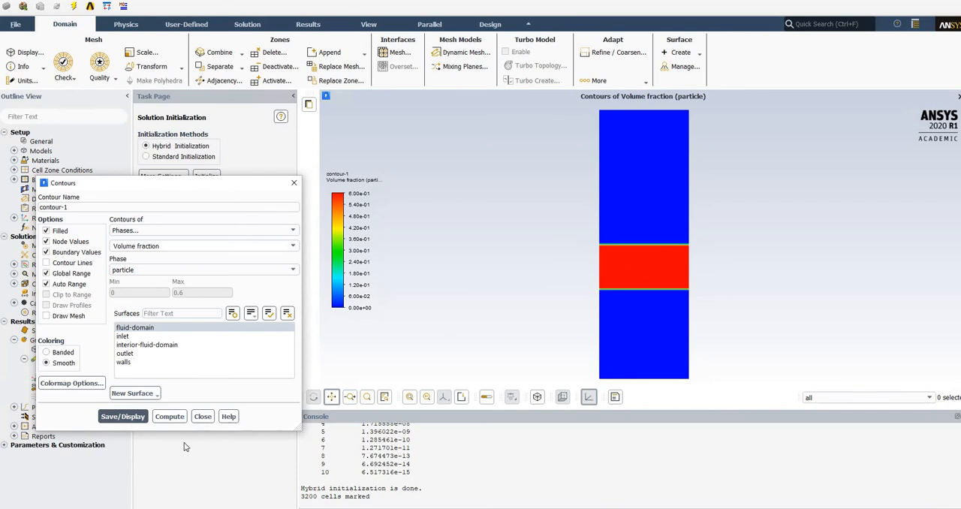
pyautogui.click(201, 421)
pyautogui.click(201, 417)
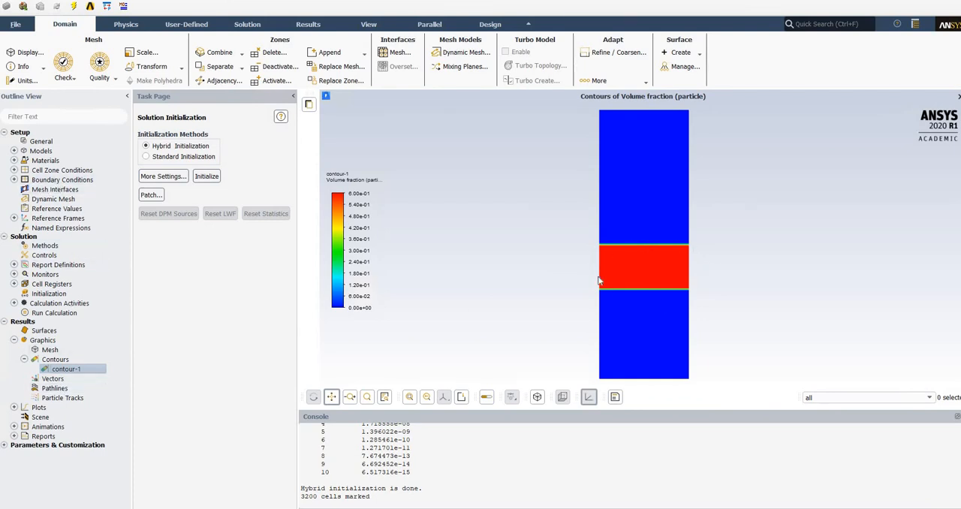
pyautogui.click(24, 359)
# Patch the particle phase's temperature with a value of 380 K in the region_2 register and close the patch settings.
pyautogui.click(54, 313)
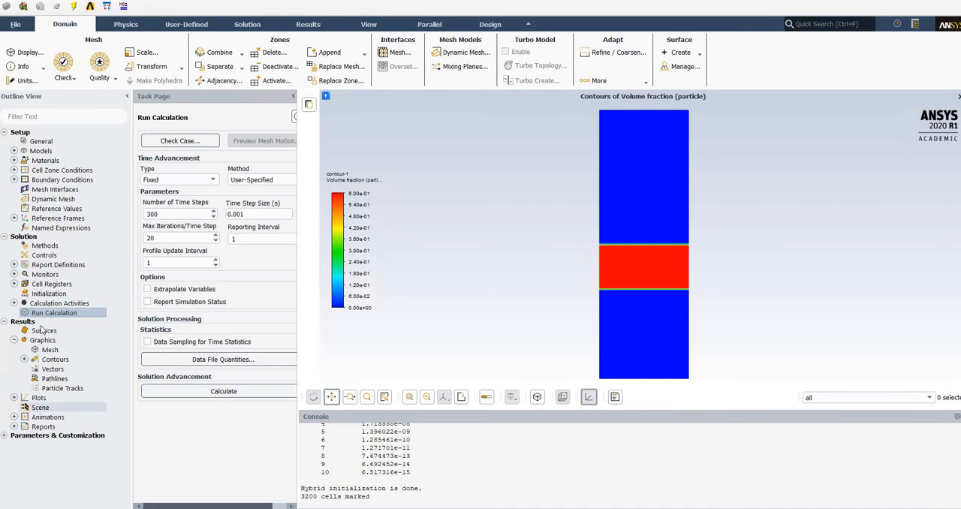
pyautogui.click(47, 294)
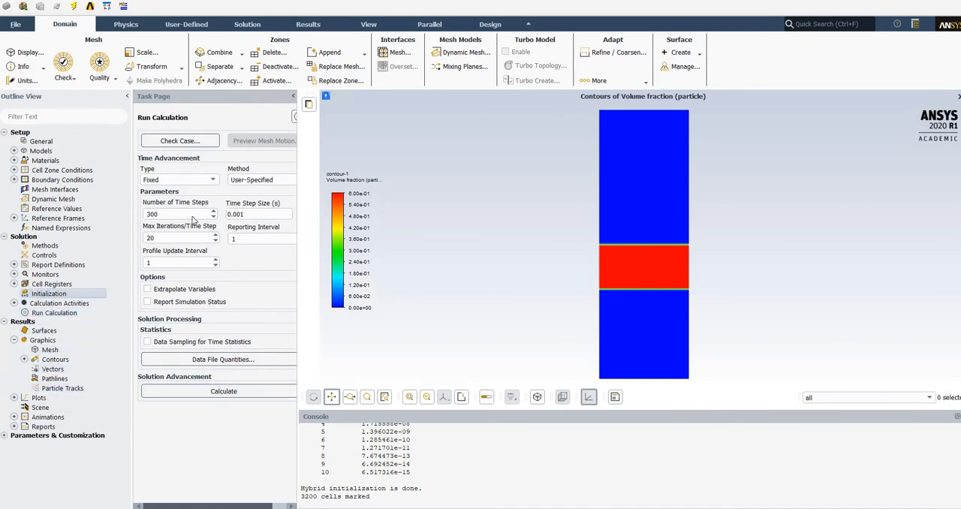
pyautogui.click(150, 195)
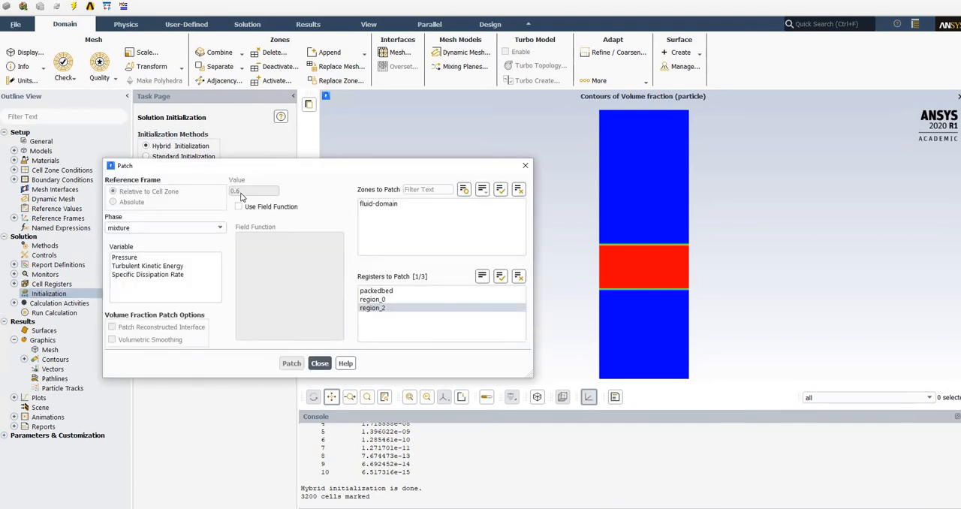
pyautogui.click(128, 267)
pyautogui.click(160, 228)
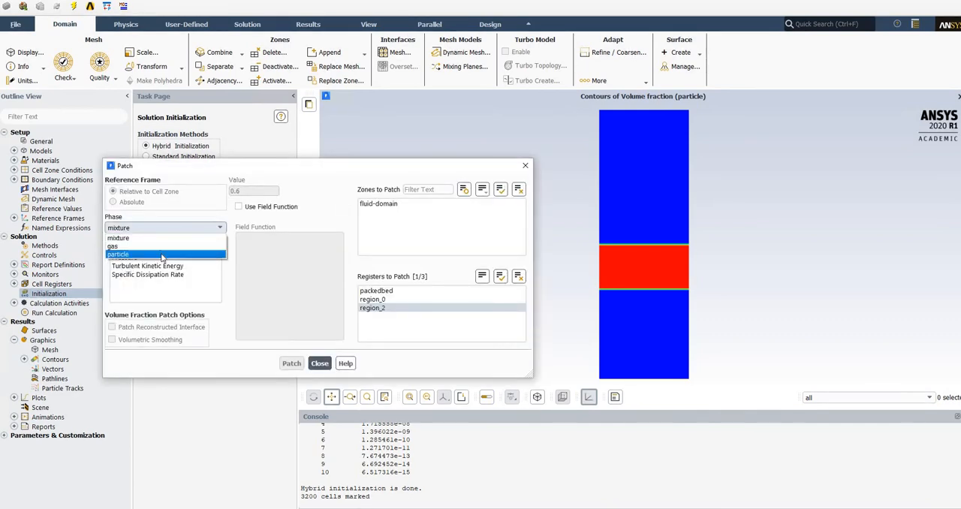
pyautogui.click(137, 254)
pyautogui.click(137, 274)
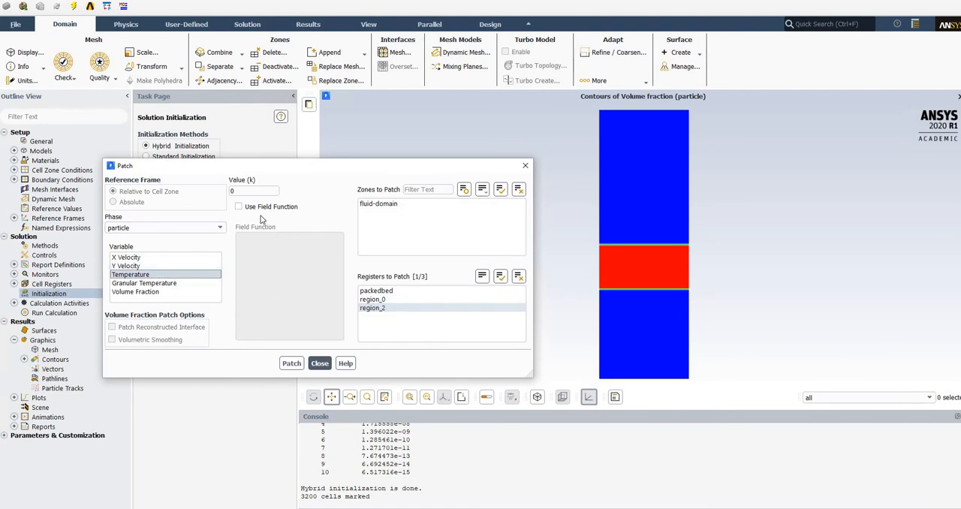
pyautogui.doubleClick(229, 192)
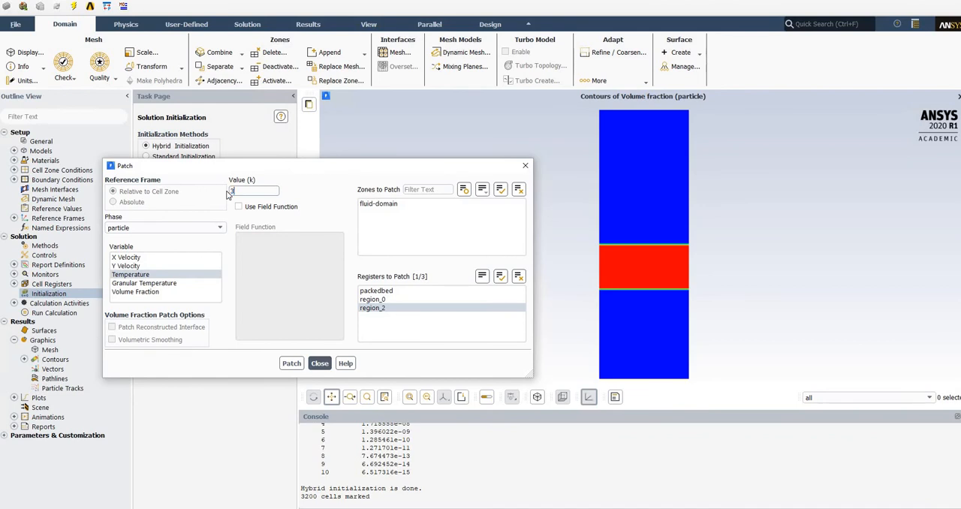
pyautogui.click(291, 364)
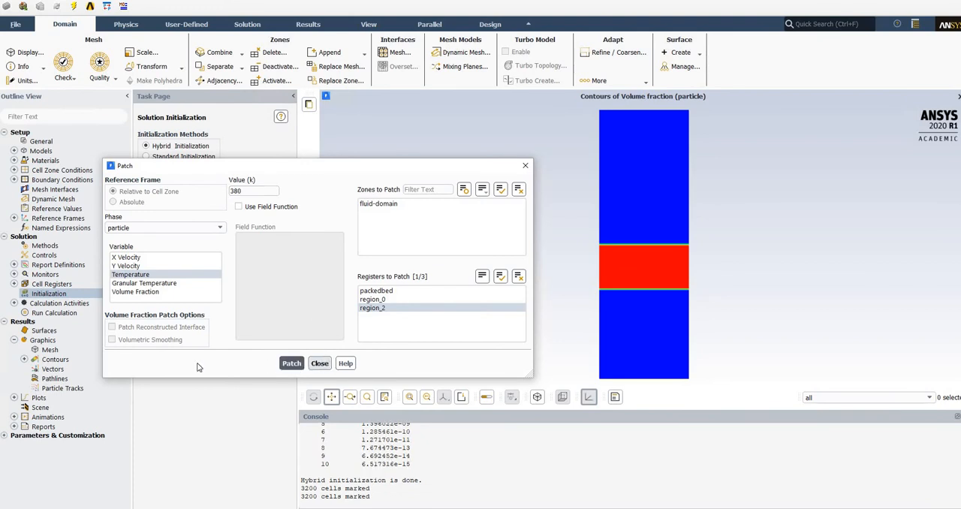
pyautogui.click(320, 364)
# Change contour-1 to the particle phase's static temperature and display it on fluid-domain.
pyautogui.click(26, 360)
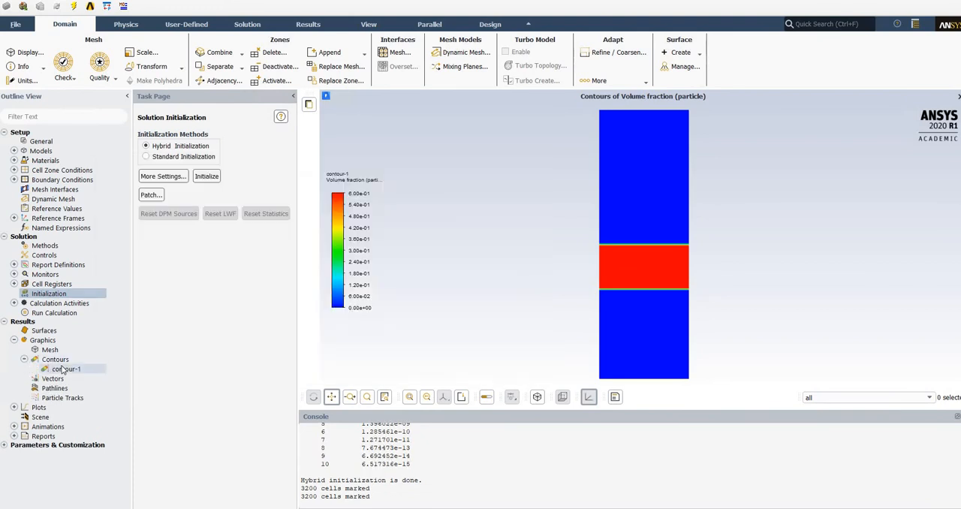
pyautogui.doubleClick(63, 369)
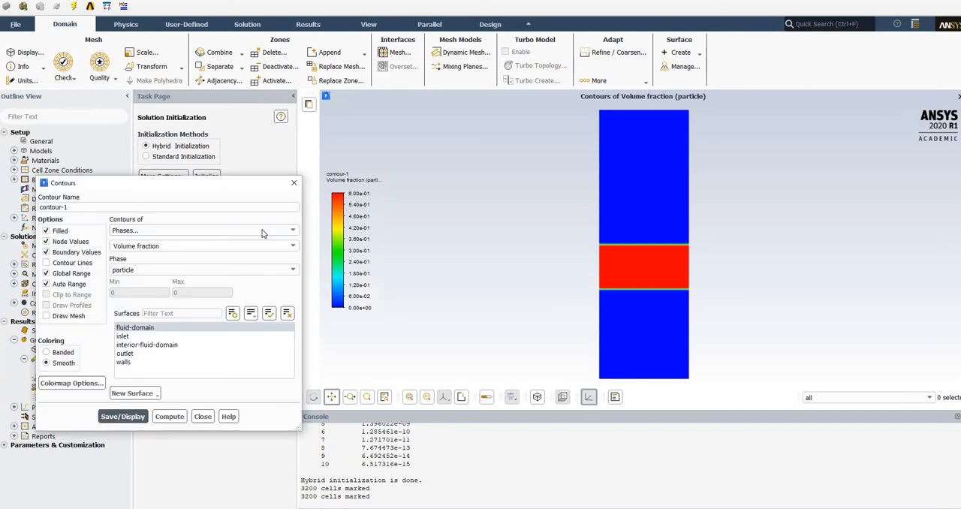
pyautogui.click(203, 230)
pyautogui.click(149, 249)
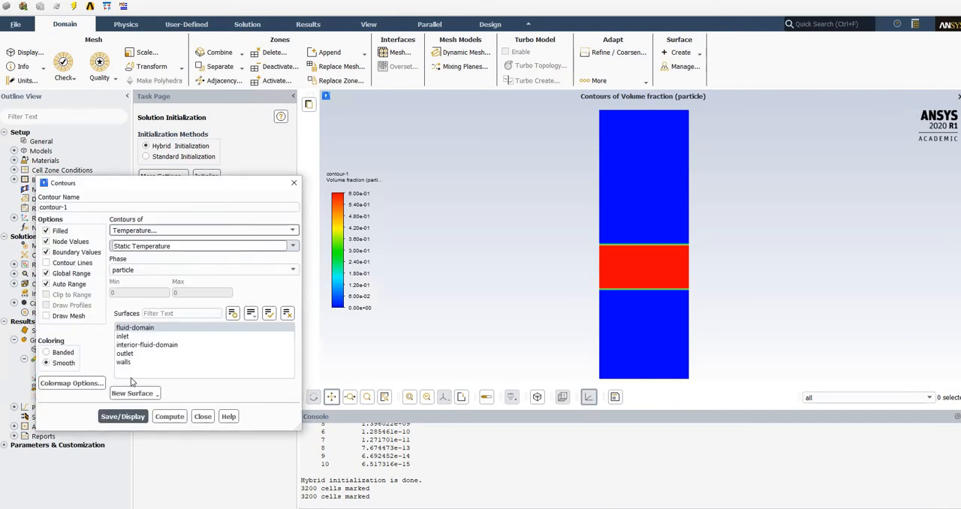
pyautogui.click(131, 417)
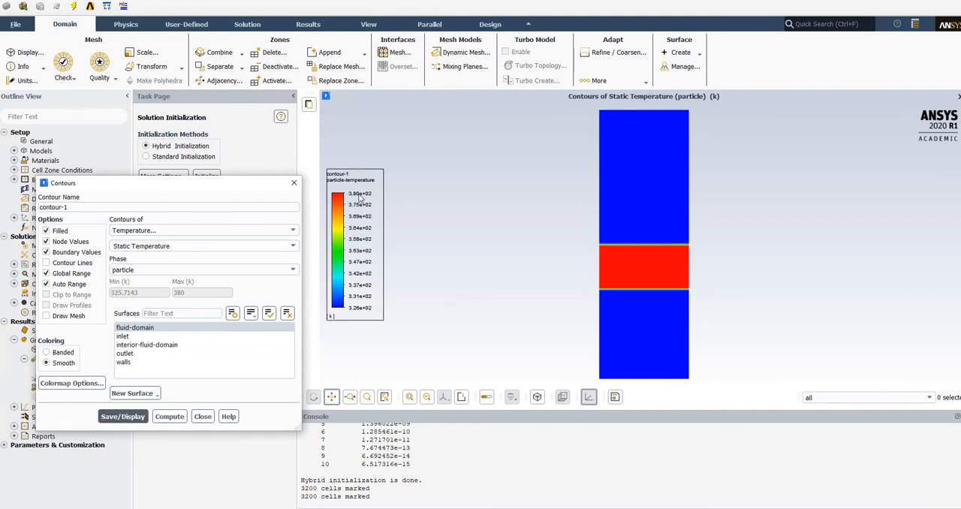
# Display the static temperature contour for the gas phase, return it to the particle phase, and close the contour settings.
pyautogui.click(142, 269)
pyautogui.click(130, 297)
pyautogui.click(124, 417)
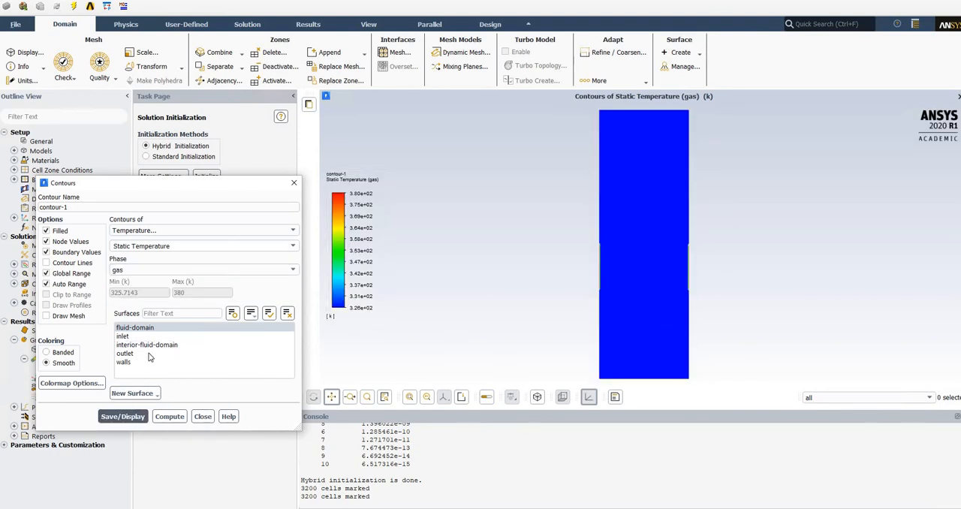
pyautogui.click(191, 273)
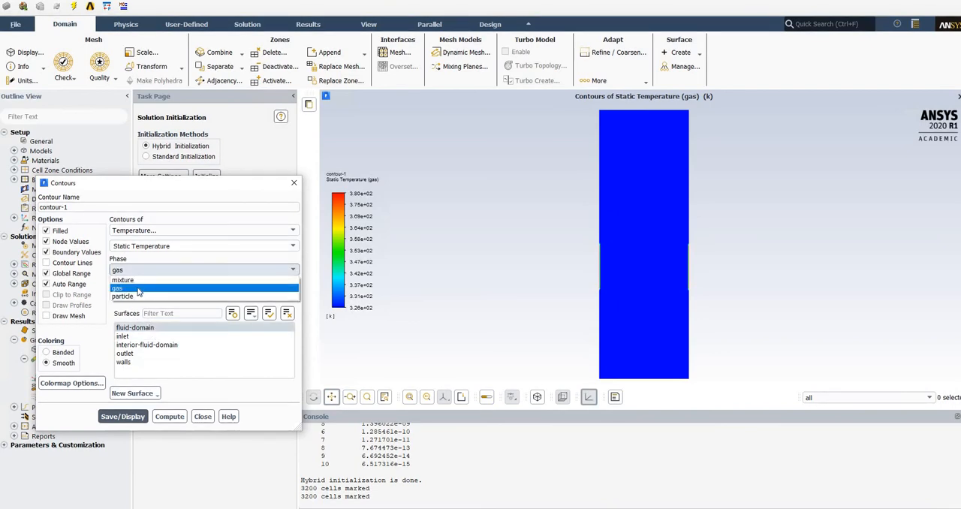
pyautogui.click(226, 296)
pyautogui.click(123, 416)
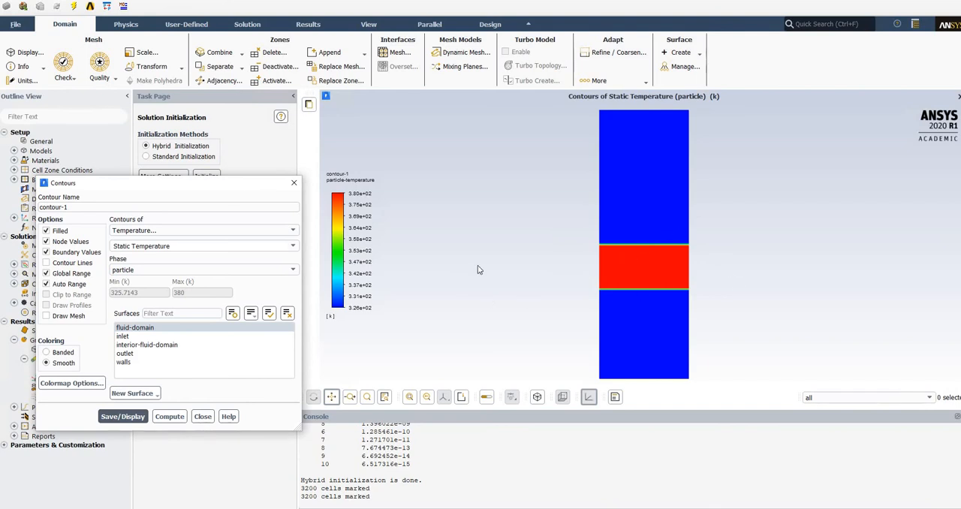
pyautogui.click(204, 417)
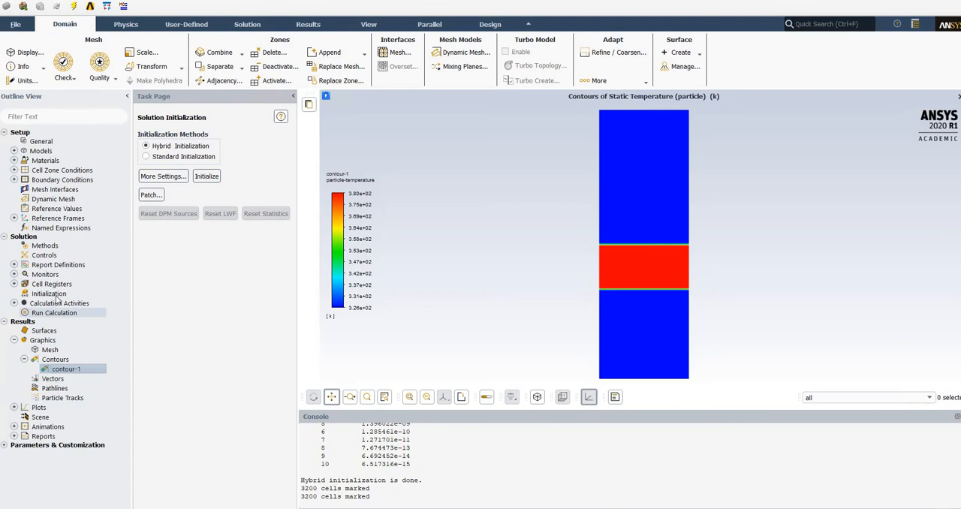
# Run the transient calculation to completion with the existing time-stepping parameters.
pyautogui.doubleClick(54, 312)
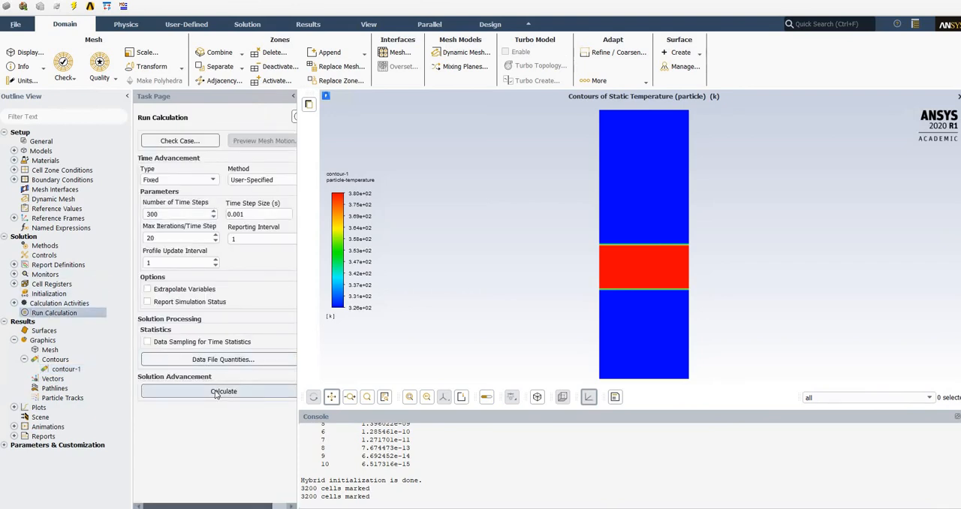
pyautogui.click(225, 391)
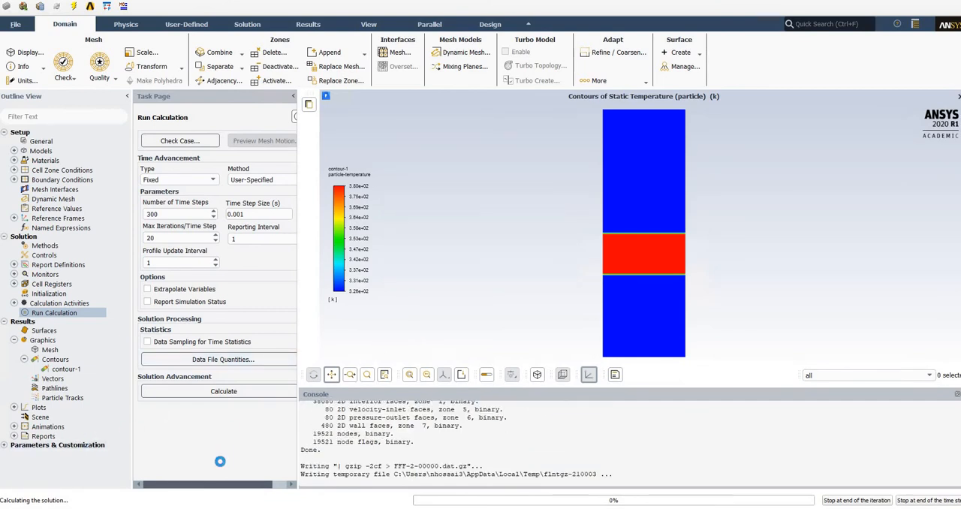
pyautogui.click(501, 267)
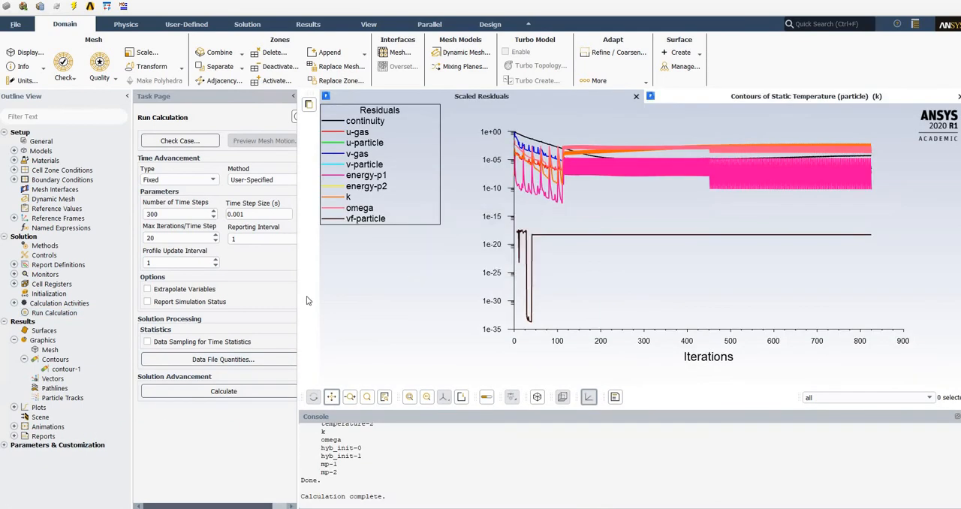
# Redisplay contour-1 of the particle phase's static temperature from the calculated solution and probe its value in the lower part of the domain.
pyautogui.doubleClick(66, 369)
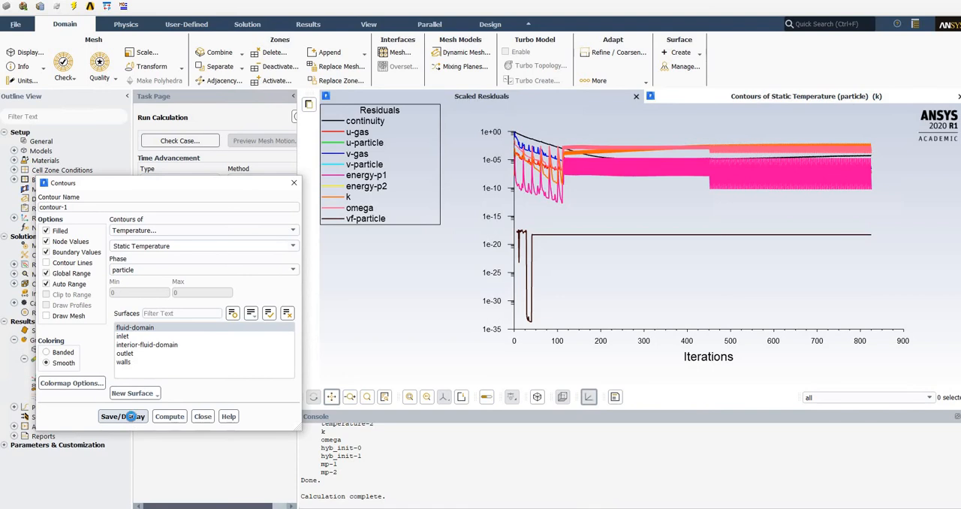
pyautogui.click(132, 419)
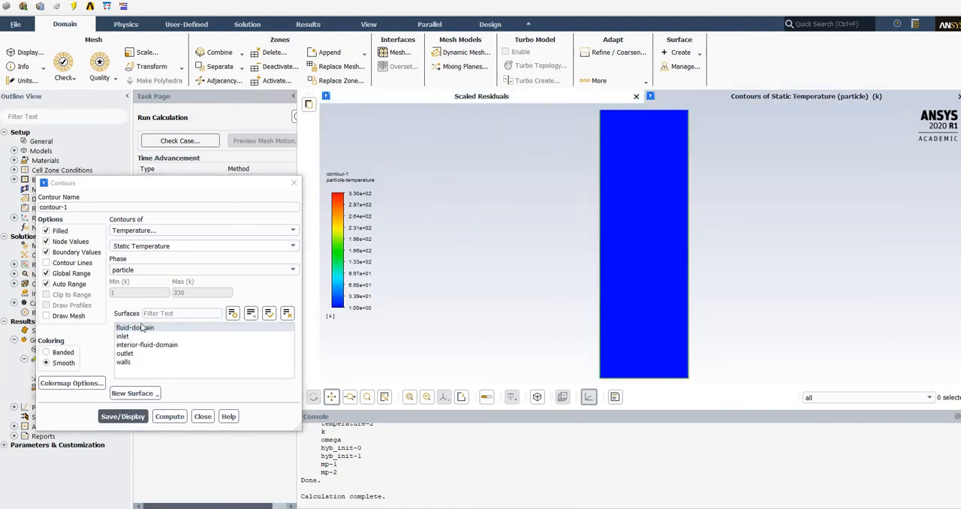
pyautogui.click(122, 417)
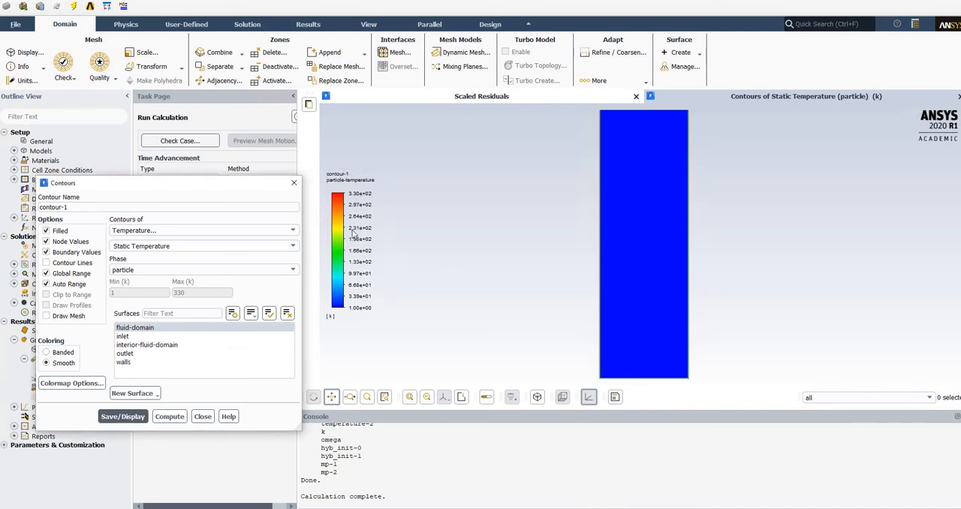
pyautogui.click(630, 286)
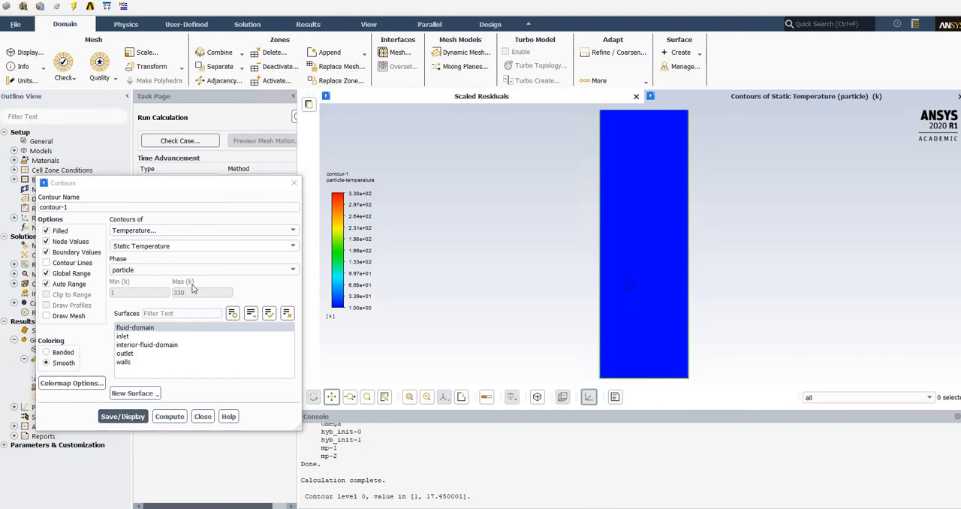
# Display contour-1 of the gas phase's static temperature and probe its value near the middle, the lower end and the upper end of the domain.
pyautogui.click(262, 271)
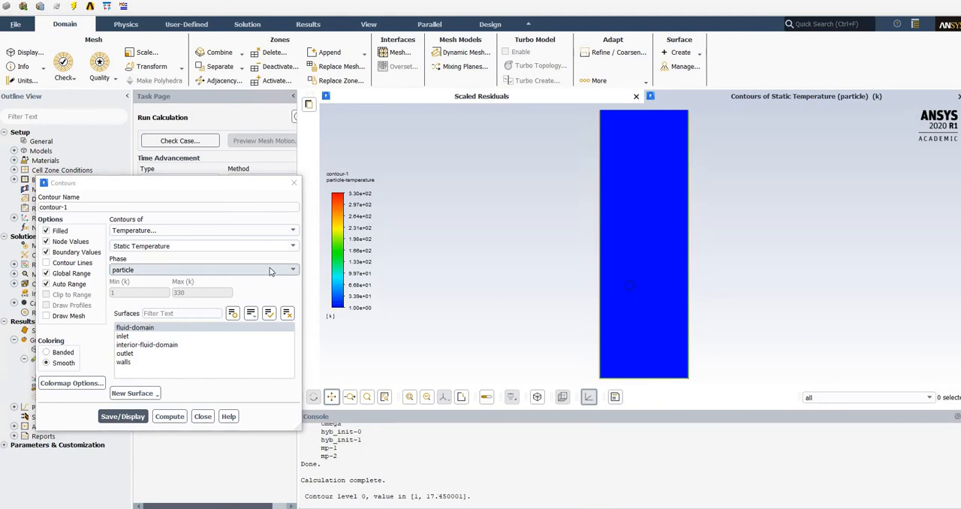
pyautogui.click(124, 416)
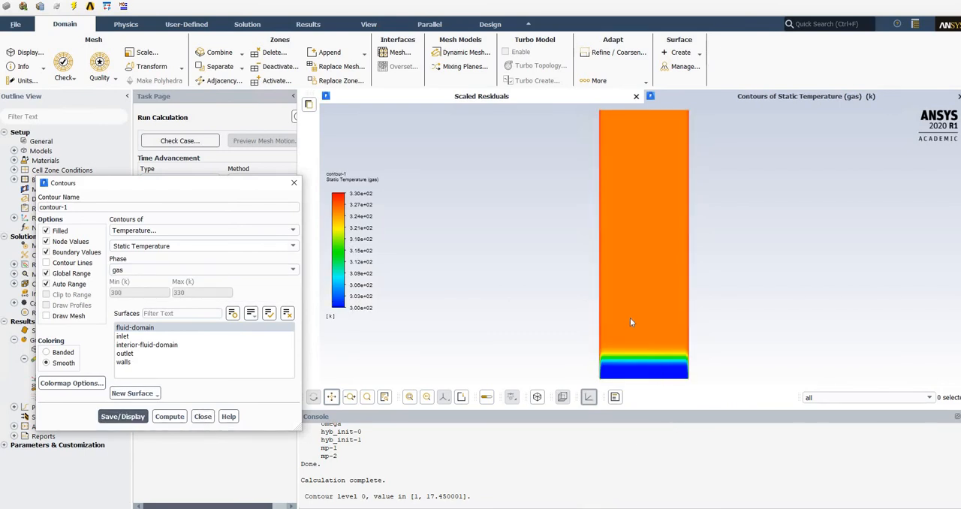
pyautogui.rightClick(641, 240)
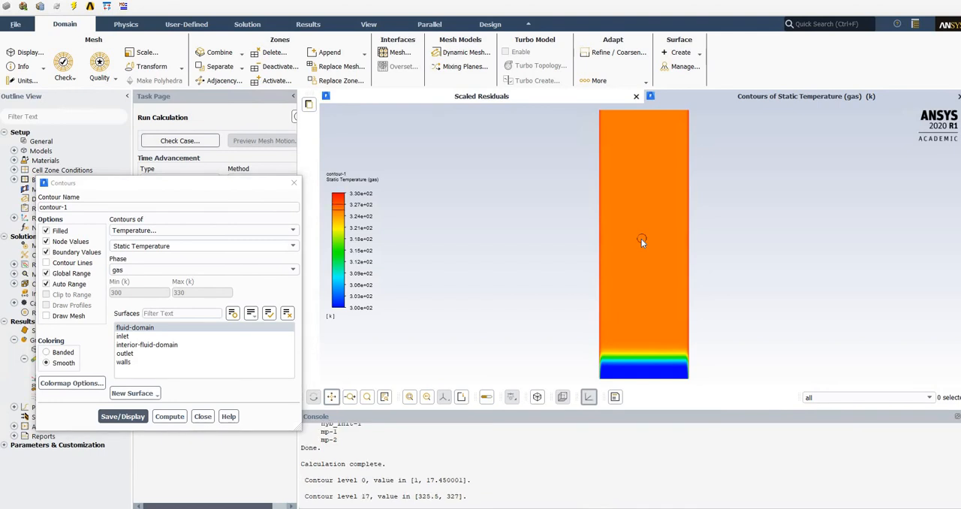
pyautogui.rightClick(646, 372)
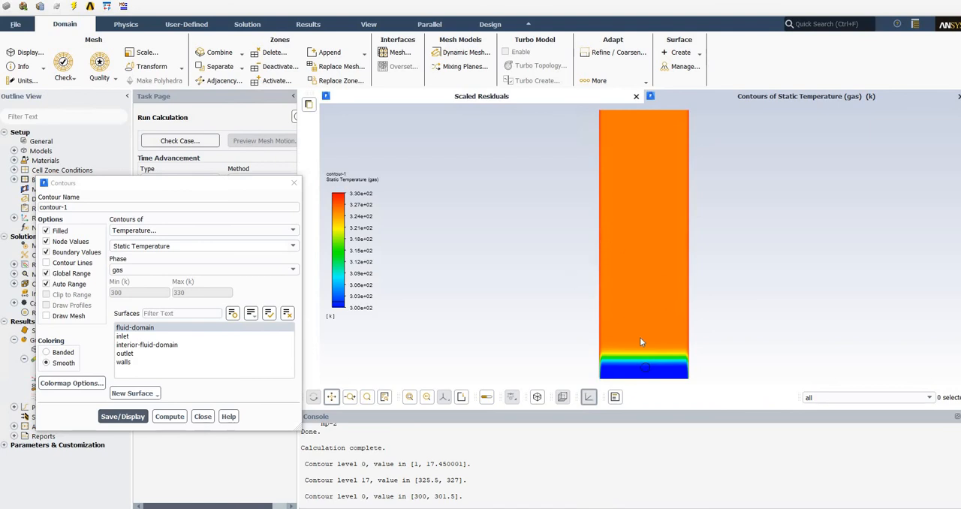
pyautogui.click(650, 152)
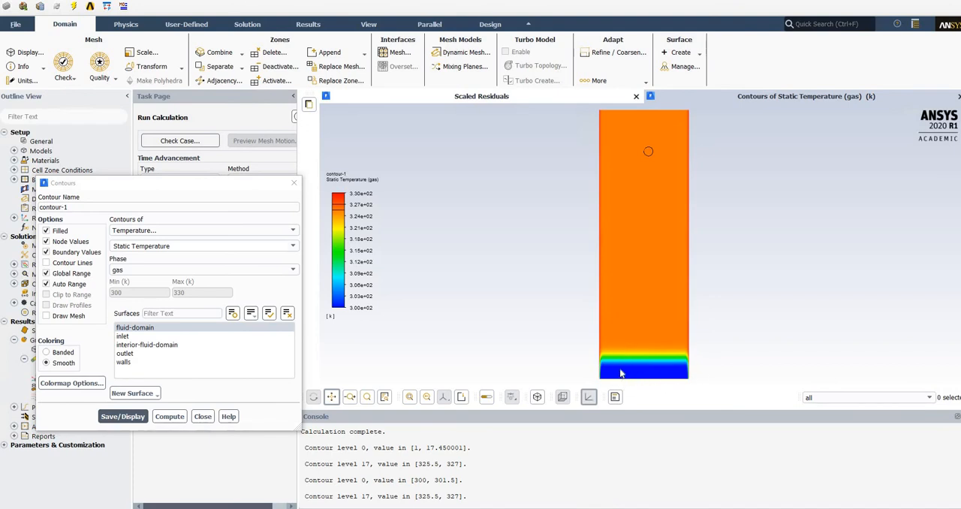
# Display contour-1 of the gas phase's velocity magnitude and probe its value inside the packed bed and below it.
pyautogui.click(245, 232)
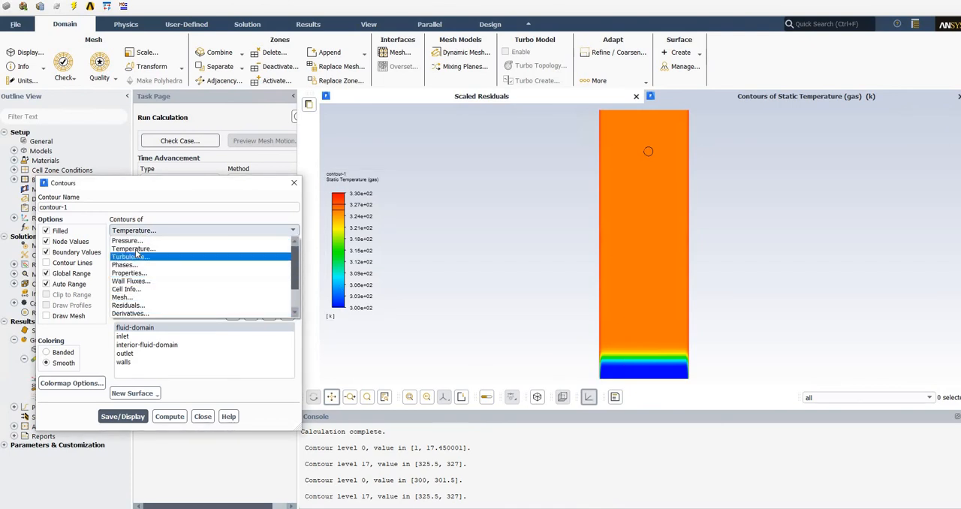
pyautogui.scroll(-2, 146, 301)
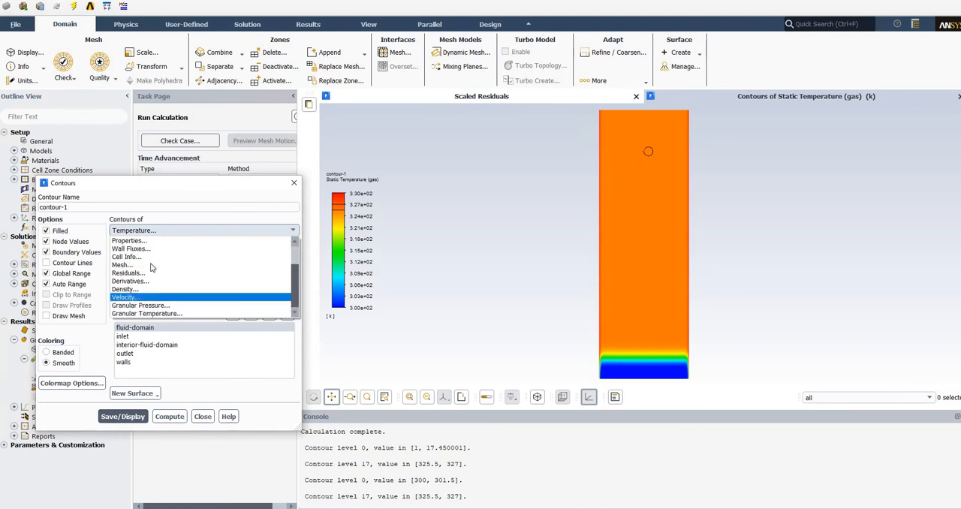
pyautogui.click(125, 297)
pyautogui.click(123, 416)
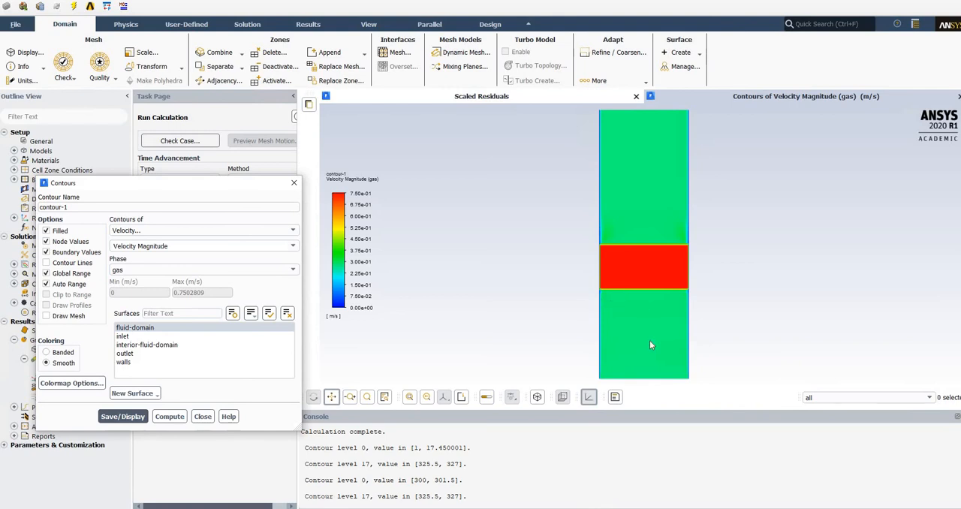
pyautogui.rightClick(632, 266)
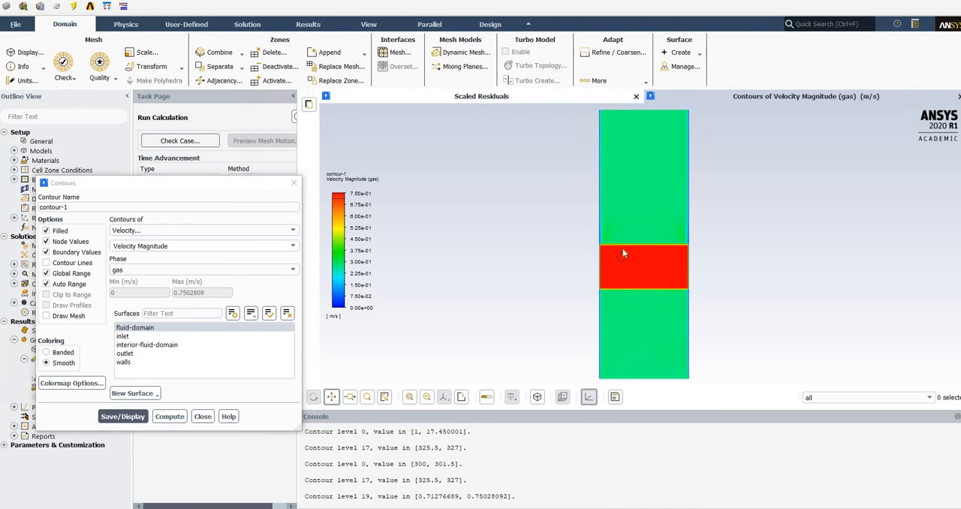
pyautogui.rightClick(631, 317)
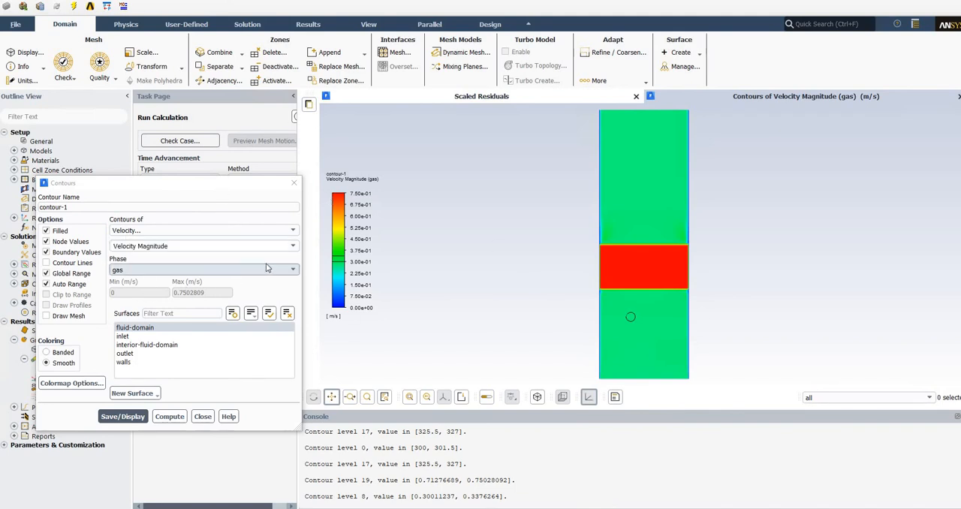
# Display the volume fraction contour on fluid-domain for the gas phase and for the particle phase.
pyautogui.click(210, 230)
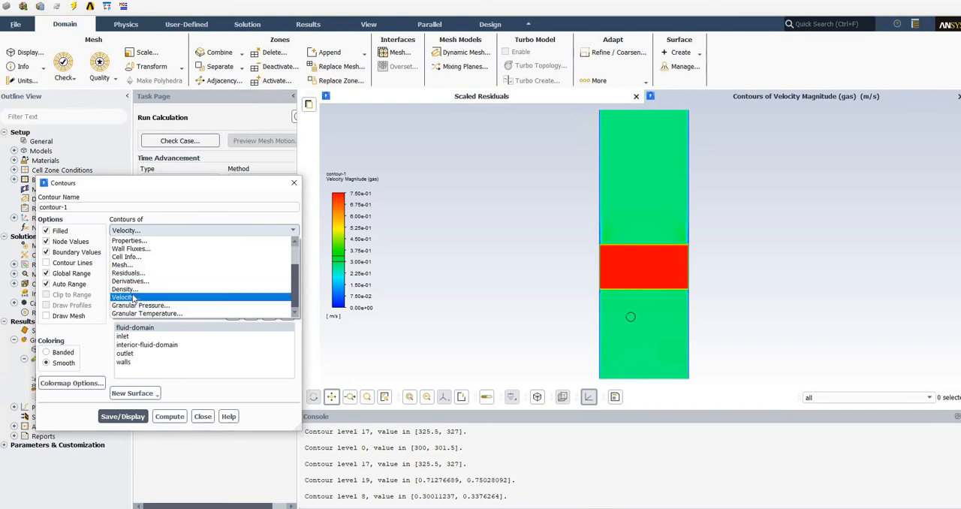
pyautogui.scroll(3, 145, 277)
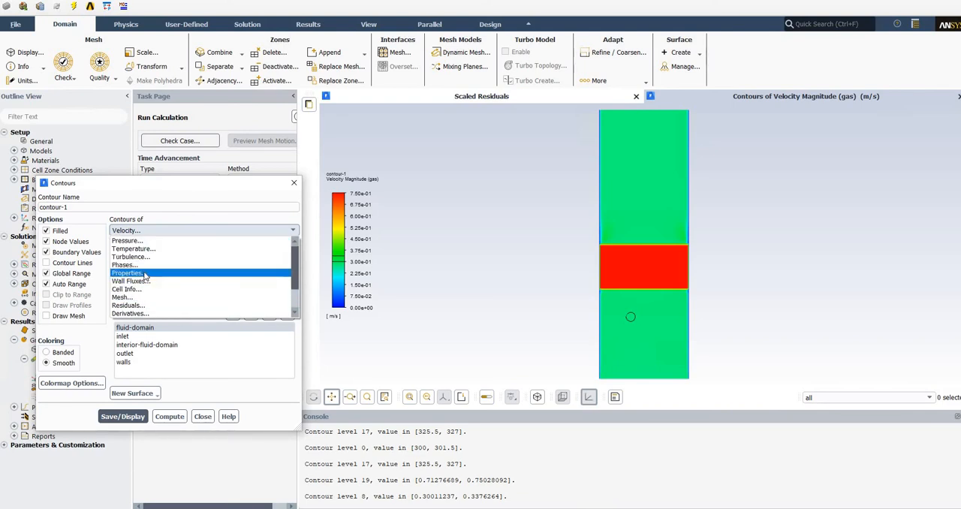
pyautogui.click(124, 417)
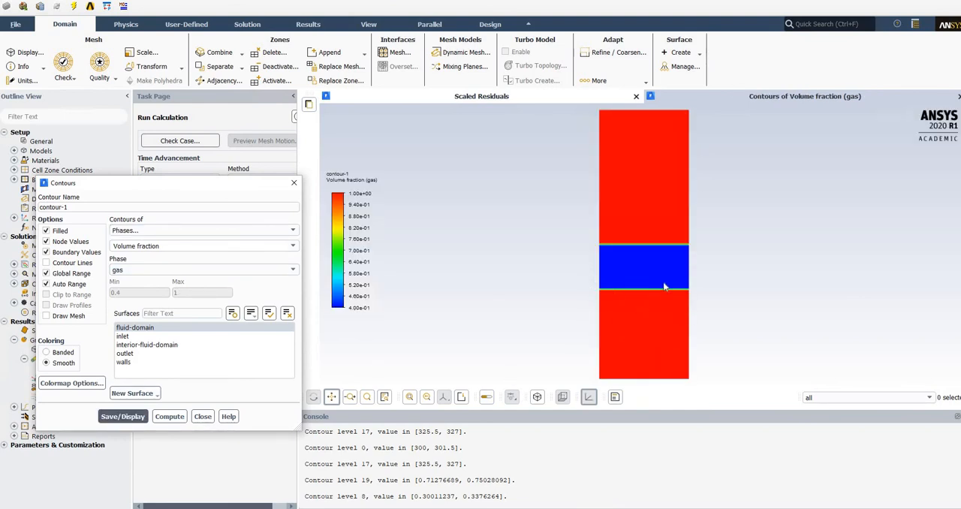
pyautogui.click(221, 272)
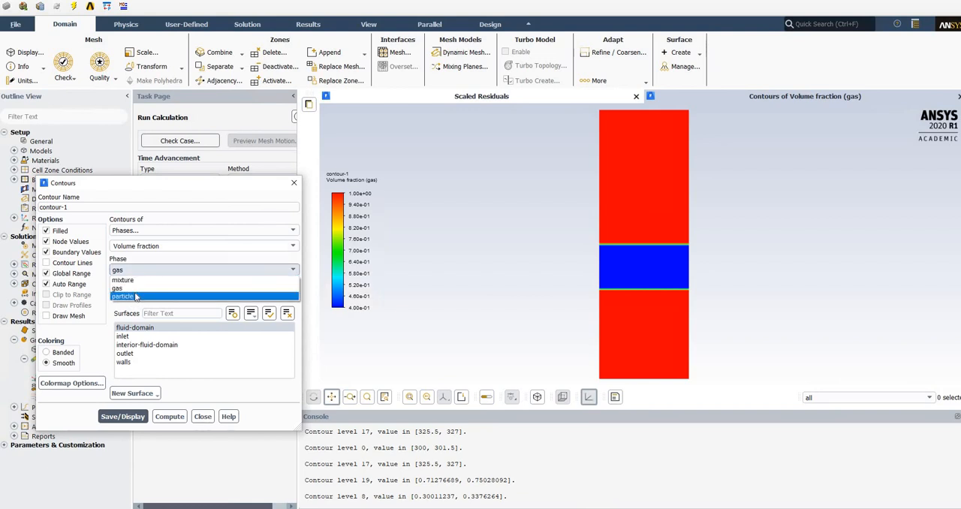
pyautogui.click(123, 417)
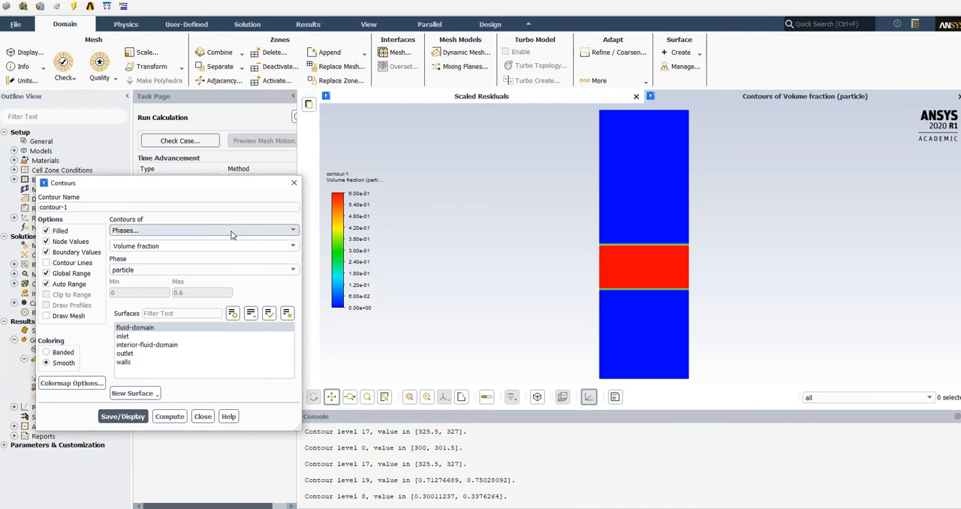
# Switch contour-1 to static temperature and display it for the gas phase.
pyautogui.click(197, 233)
pyautogui.click(166, 249)
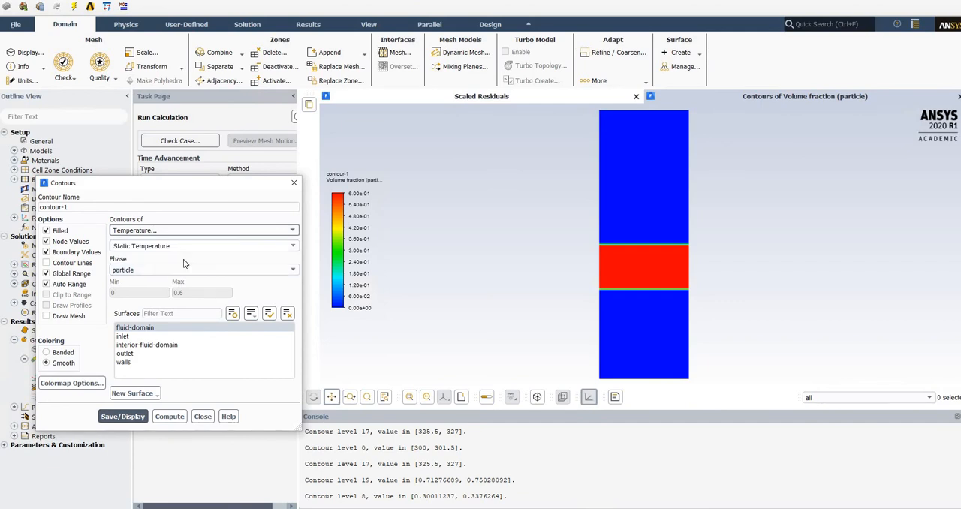
pyautogui.click(156, 271)
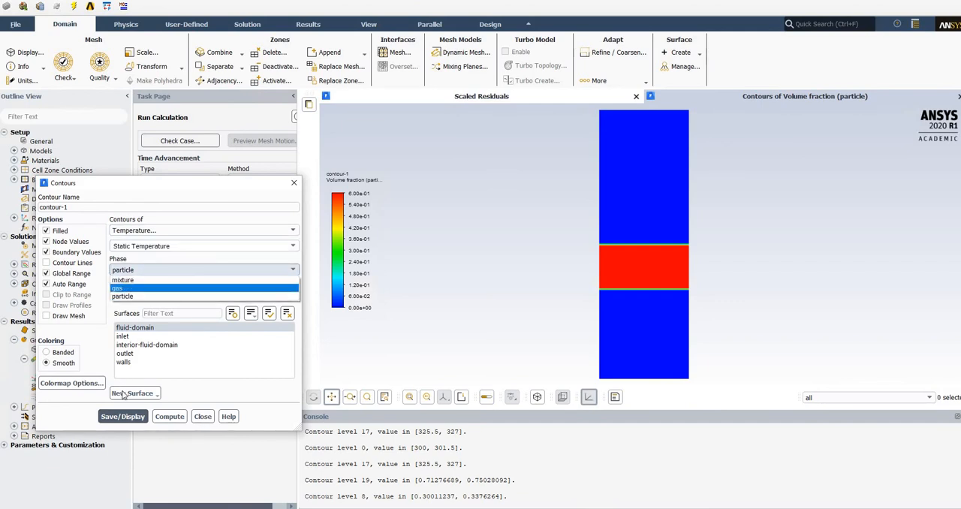
pyautogui.click(124, 289)
pyautogui.click(122, 416)
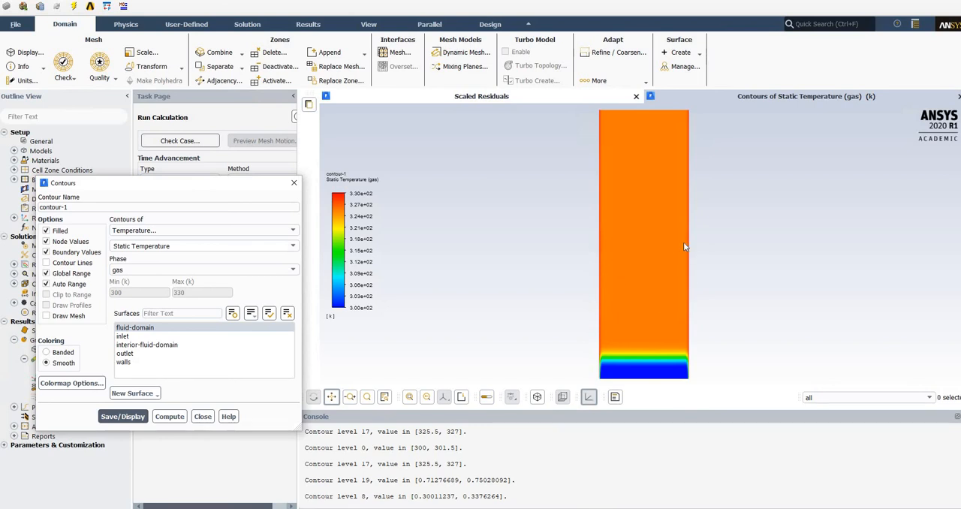
# Display the particle phase's static temperature contour, probe its value inside the packed bed, and close the contour settings.
pyautogui.click(225, 269)
pyautogui.click(142, 297)
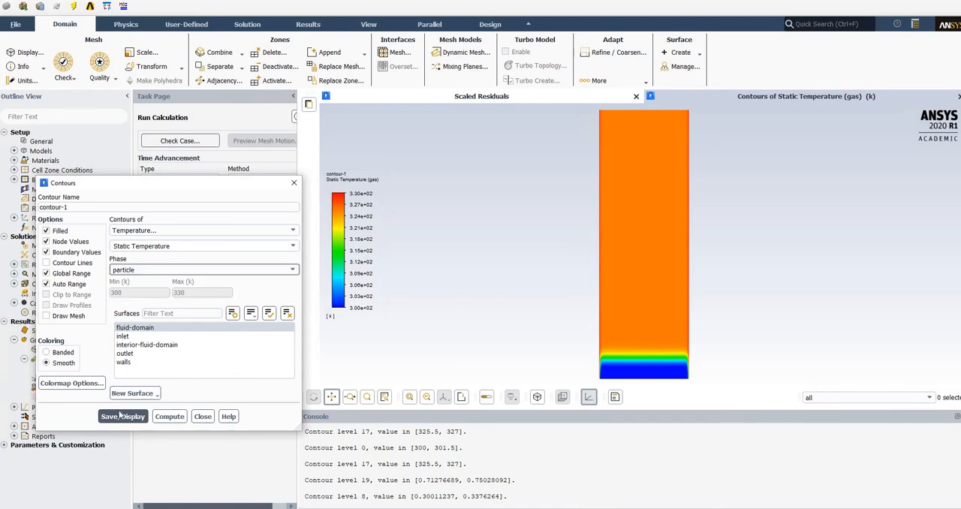
pyautogui.click(142, 416)
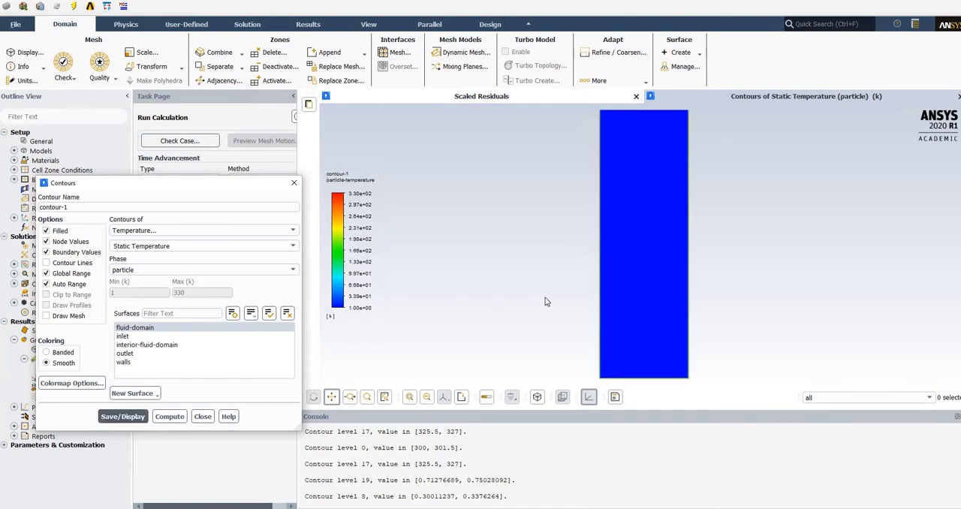
pyautogui.rightClick(642, 264)
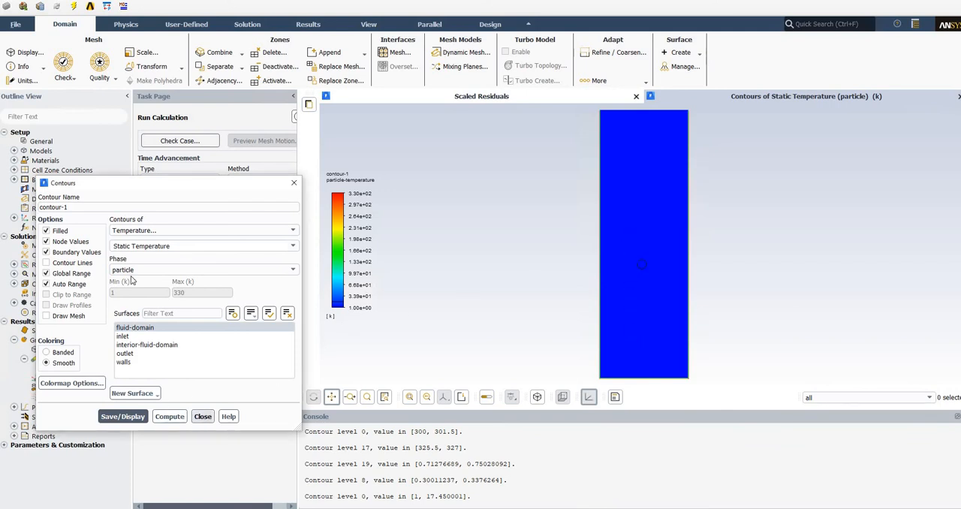
pyautogui.click(202, 417)
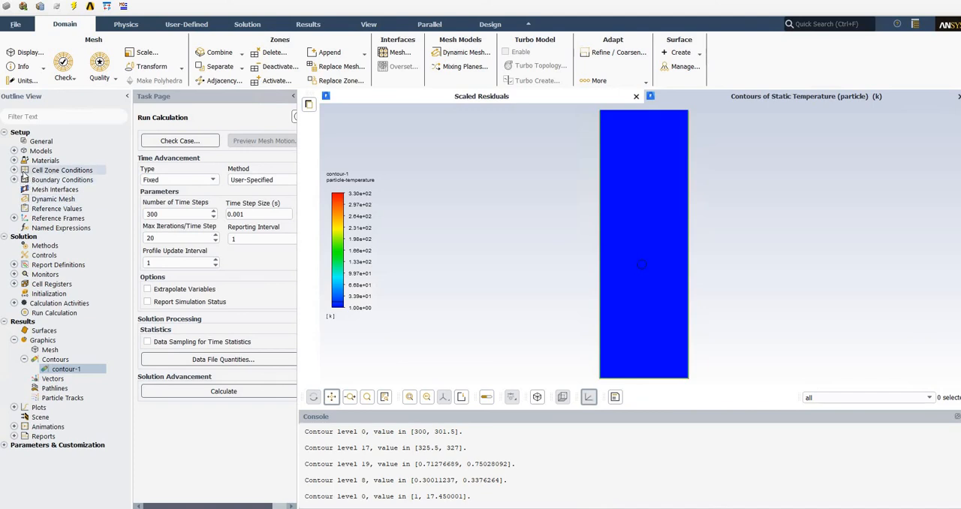
# Review the particle phase's fixed velocity and temperature values in the fluid-domain cell zone conditions, and leave them without saving changes.
pyautogui.doubleClick(24, 171)
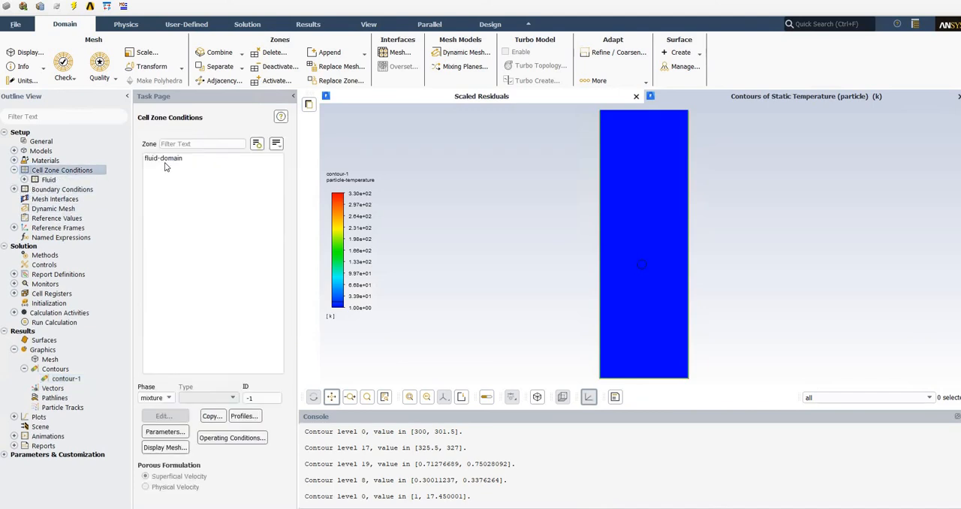
pyautogui.click(169, 159)
pyautogui.click(169, 398)
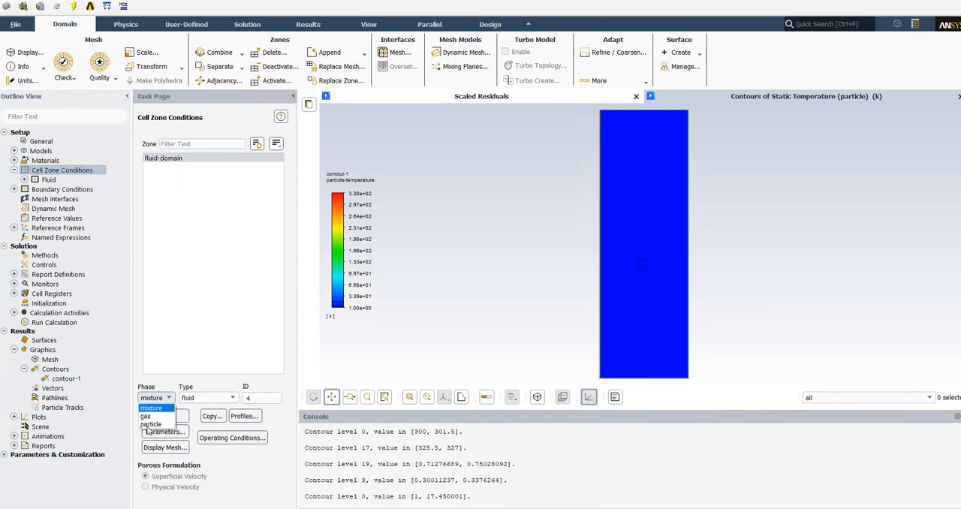
pyautogui.click(151, 424)
pyautogui.click(172, 417)
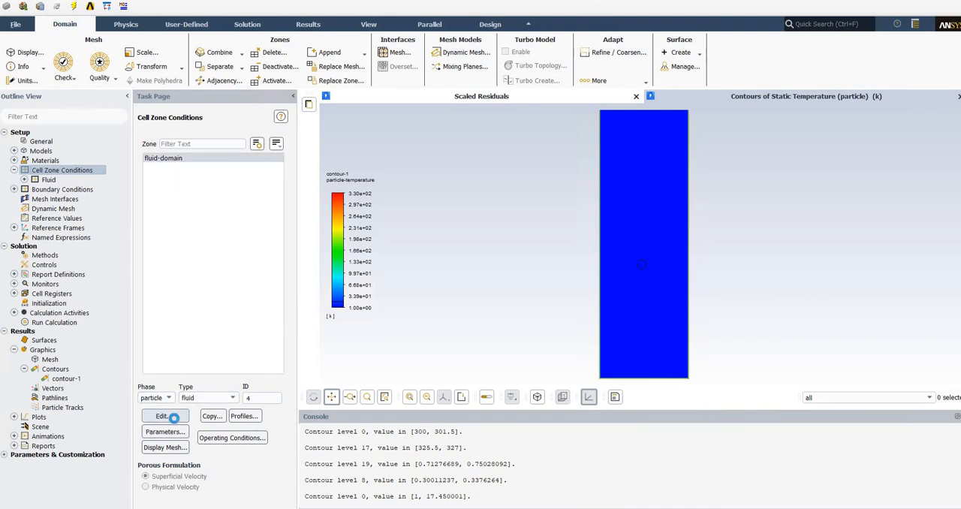
pyautogui.moveTo(343, 321); pyautogui.dragTo(320, 320)
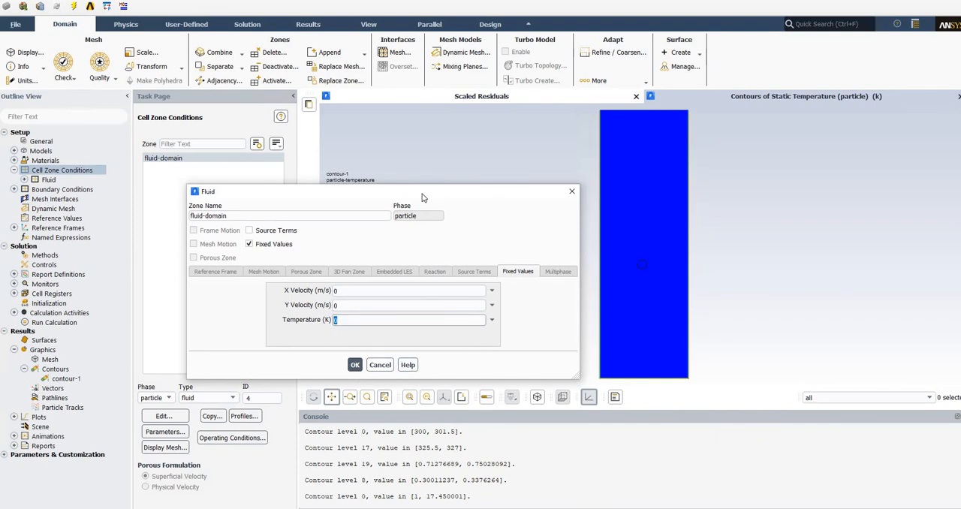
pyautogui.moveTo(422, 197); pyautogui.dragTo(348, 200)
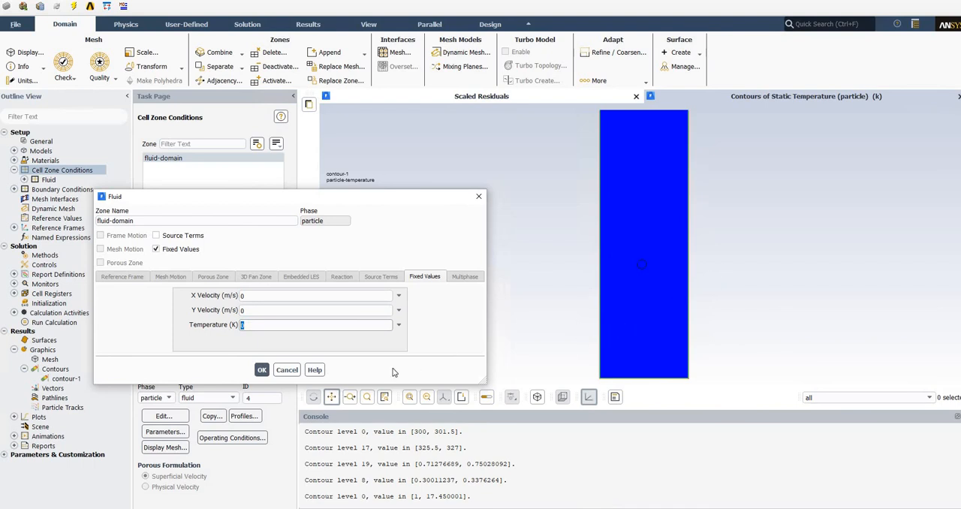
pyautogui.click(292, 373)
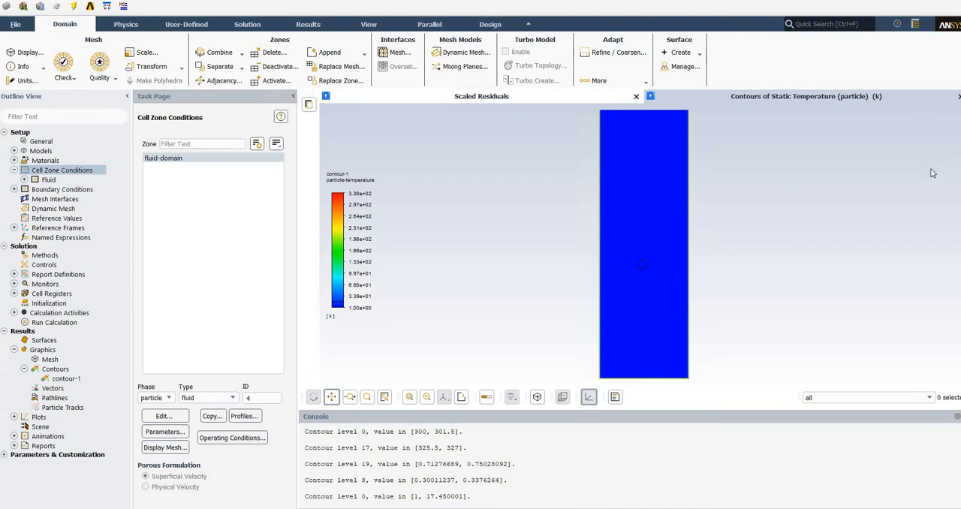
# Examine the scaled residuals plot and return to the static temperature contour.
pyautogui.click(613, 98)
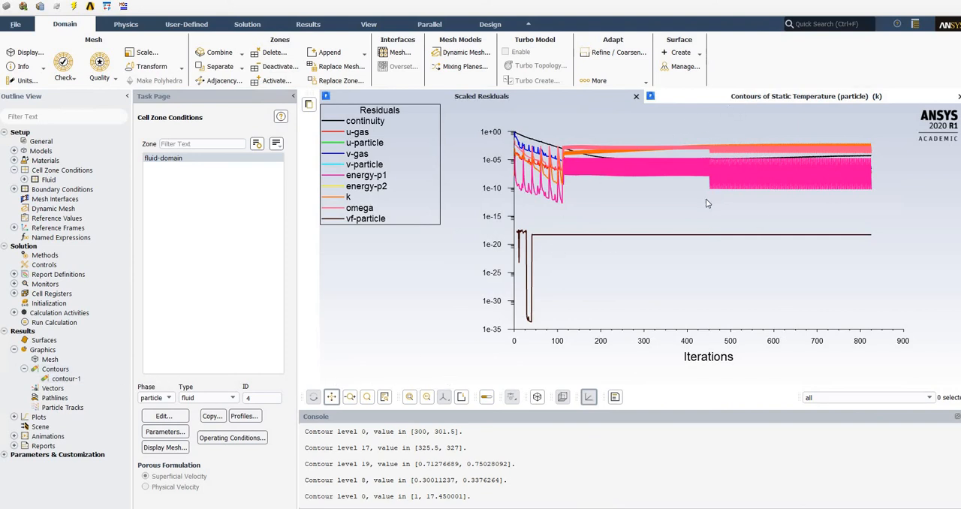
pyautogui.click(734, 98)
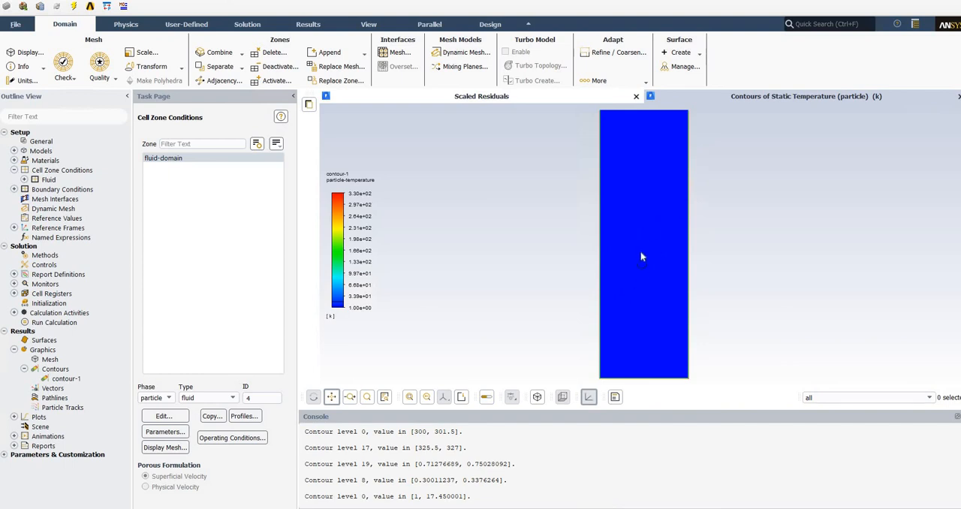
# Reopen contour-1 and display the particle phase's velocity magnitude.
pyautogui.doubleClick(65, 380)
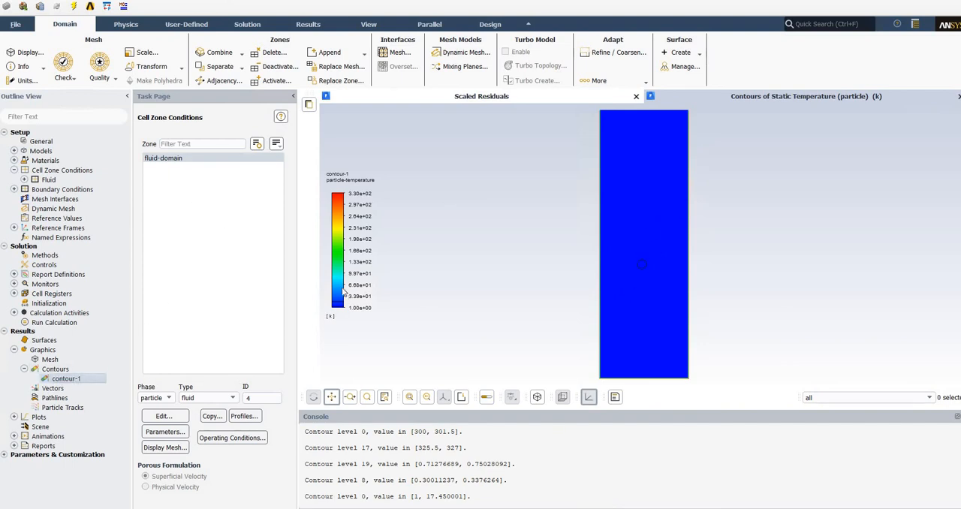
pyautogui.click(157, 230)
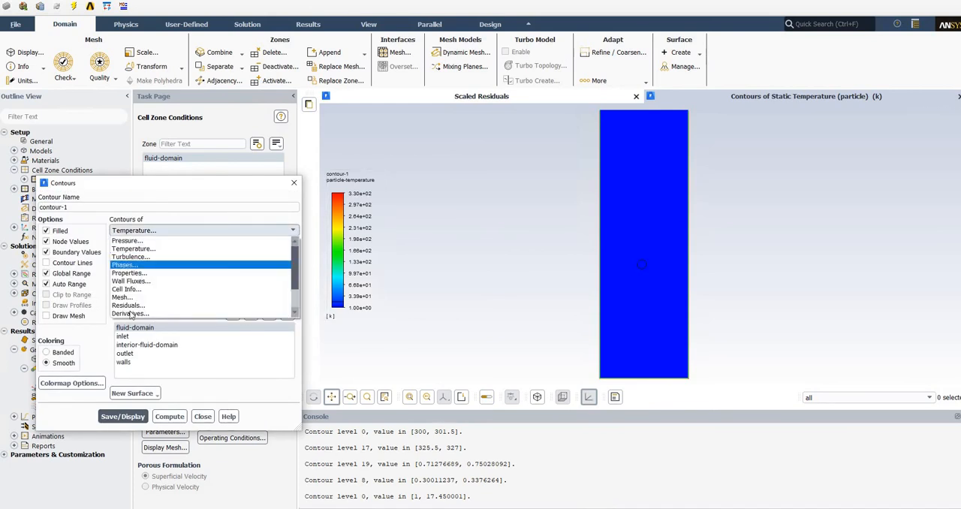
pyautogui.scroll(-2, 135, 301)
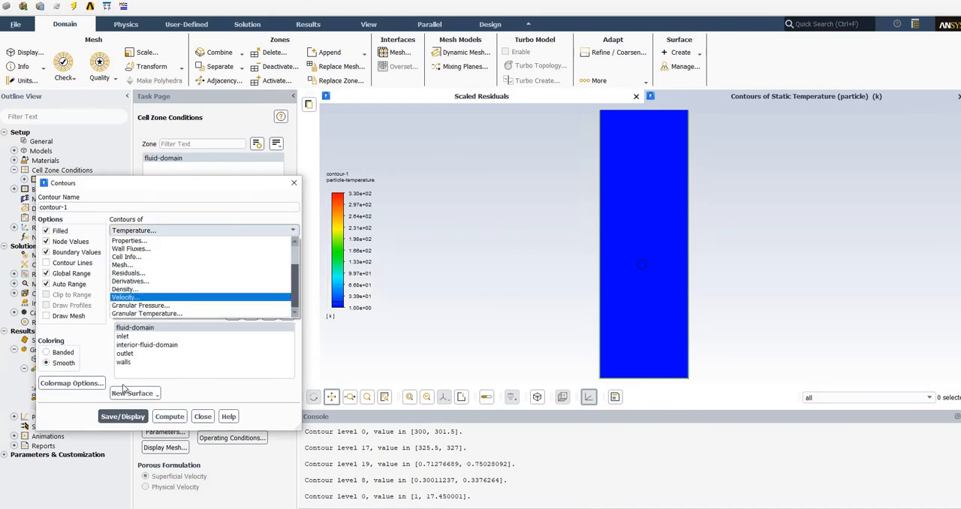
pyautogui.click(125, 297)
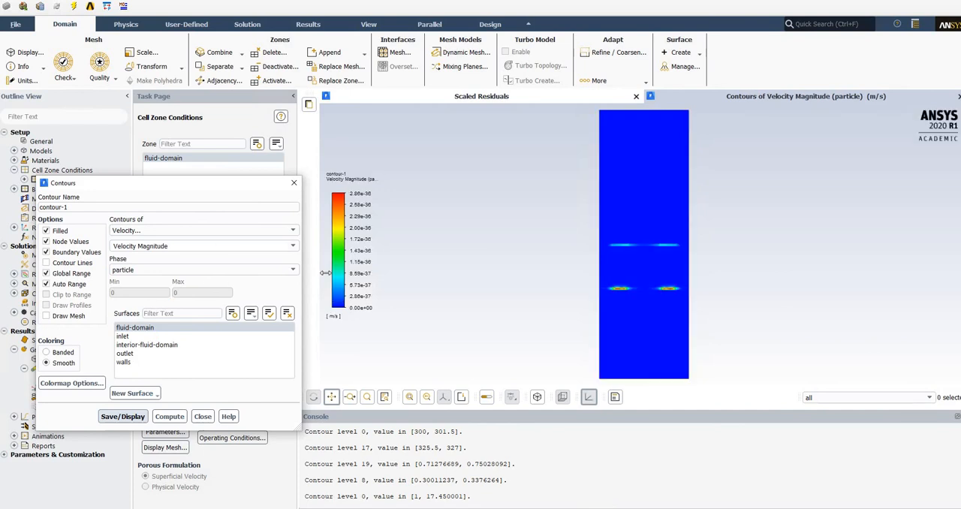
# Change the velocity magnitude contour to the gas phase and display it.
pyautogui.click(227, 272)
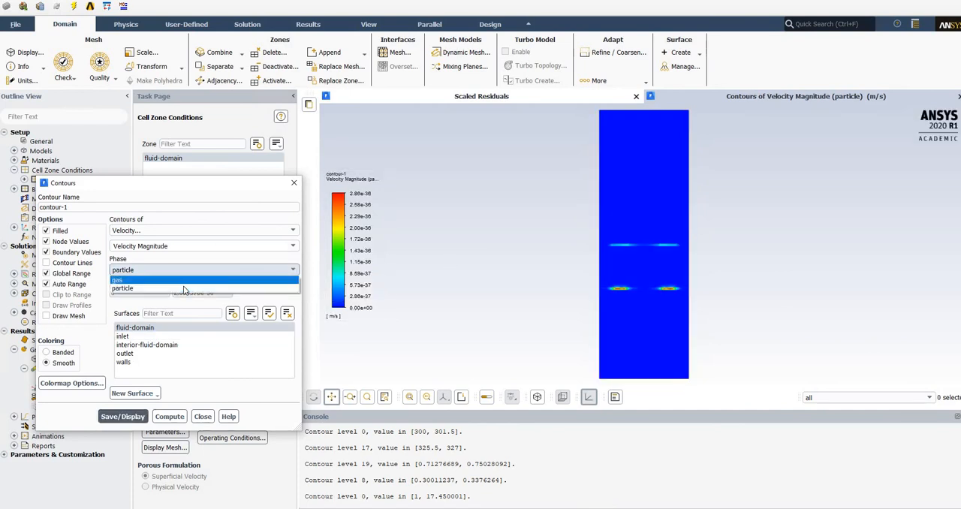
pyautogui.click(188, 286)
pyautogui.click(209, 272)
pyautogui.click(150, 279)
pyautogui.click(122, 416)
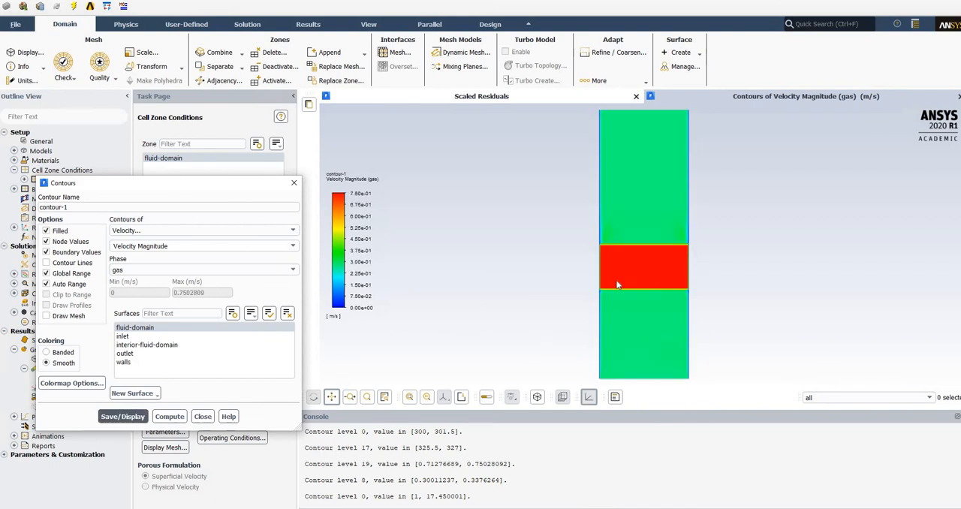